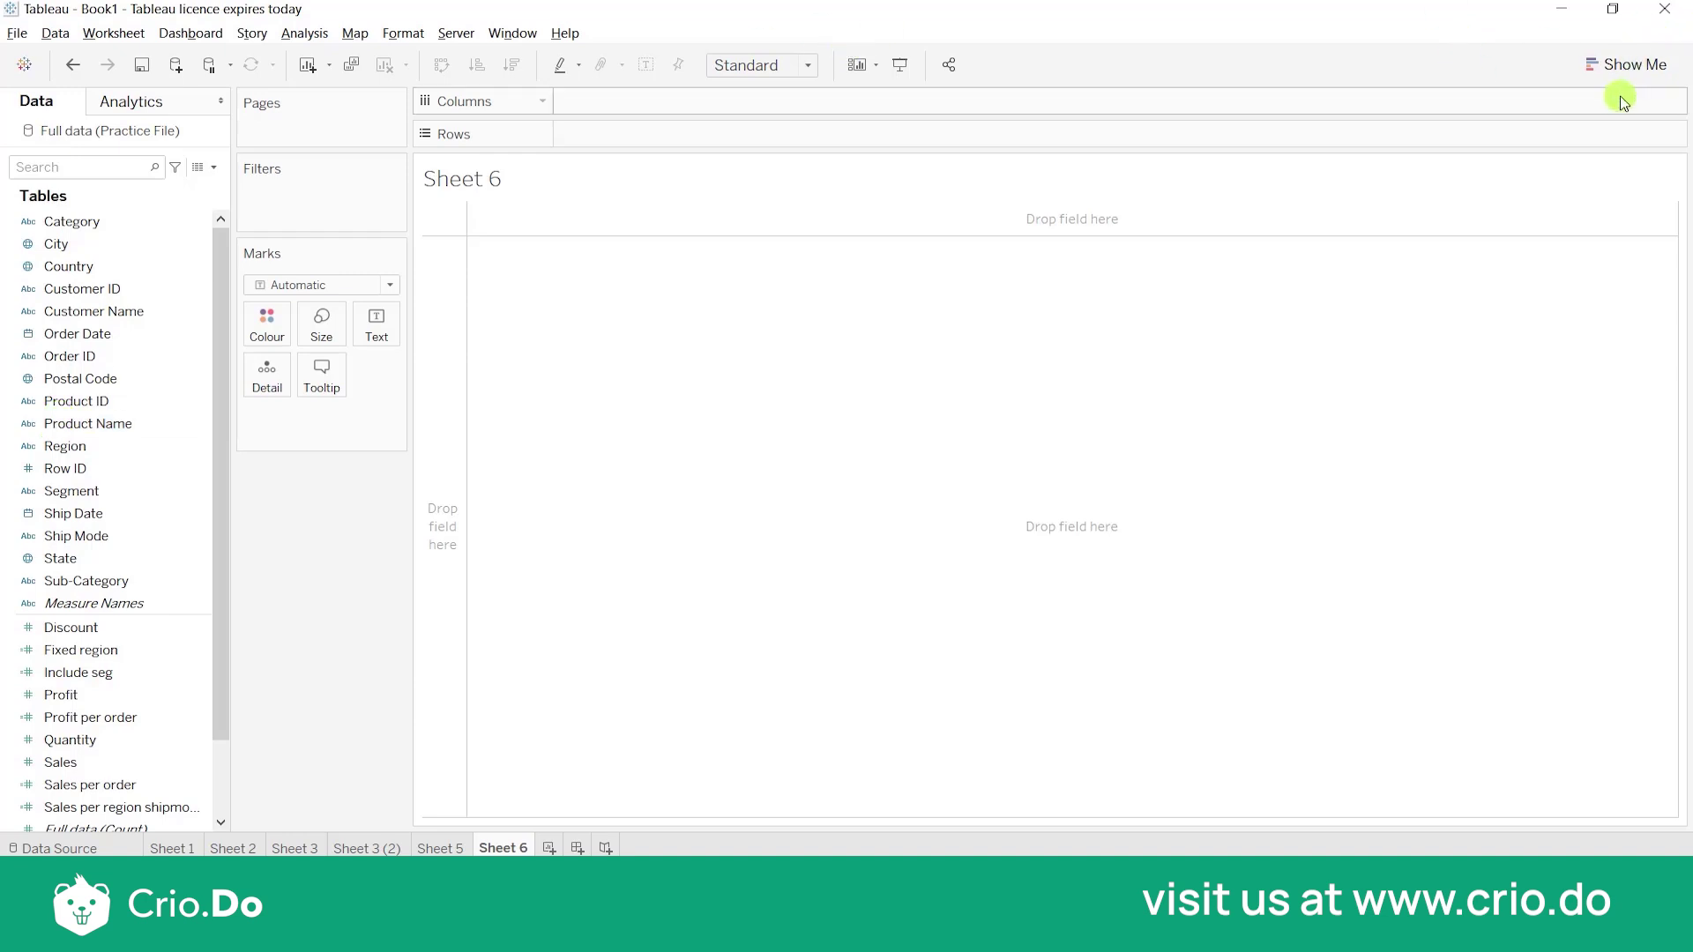
left_click(1623, 71)
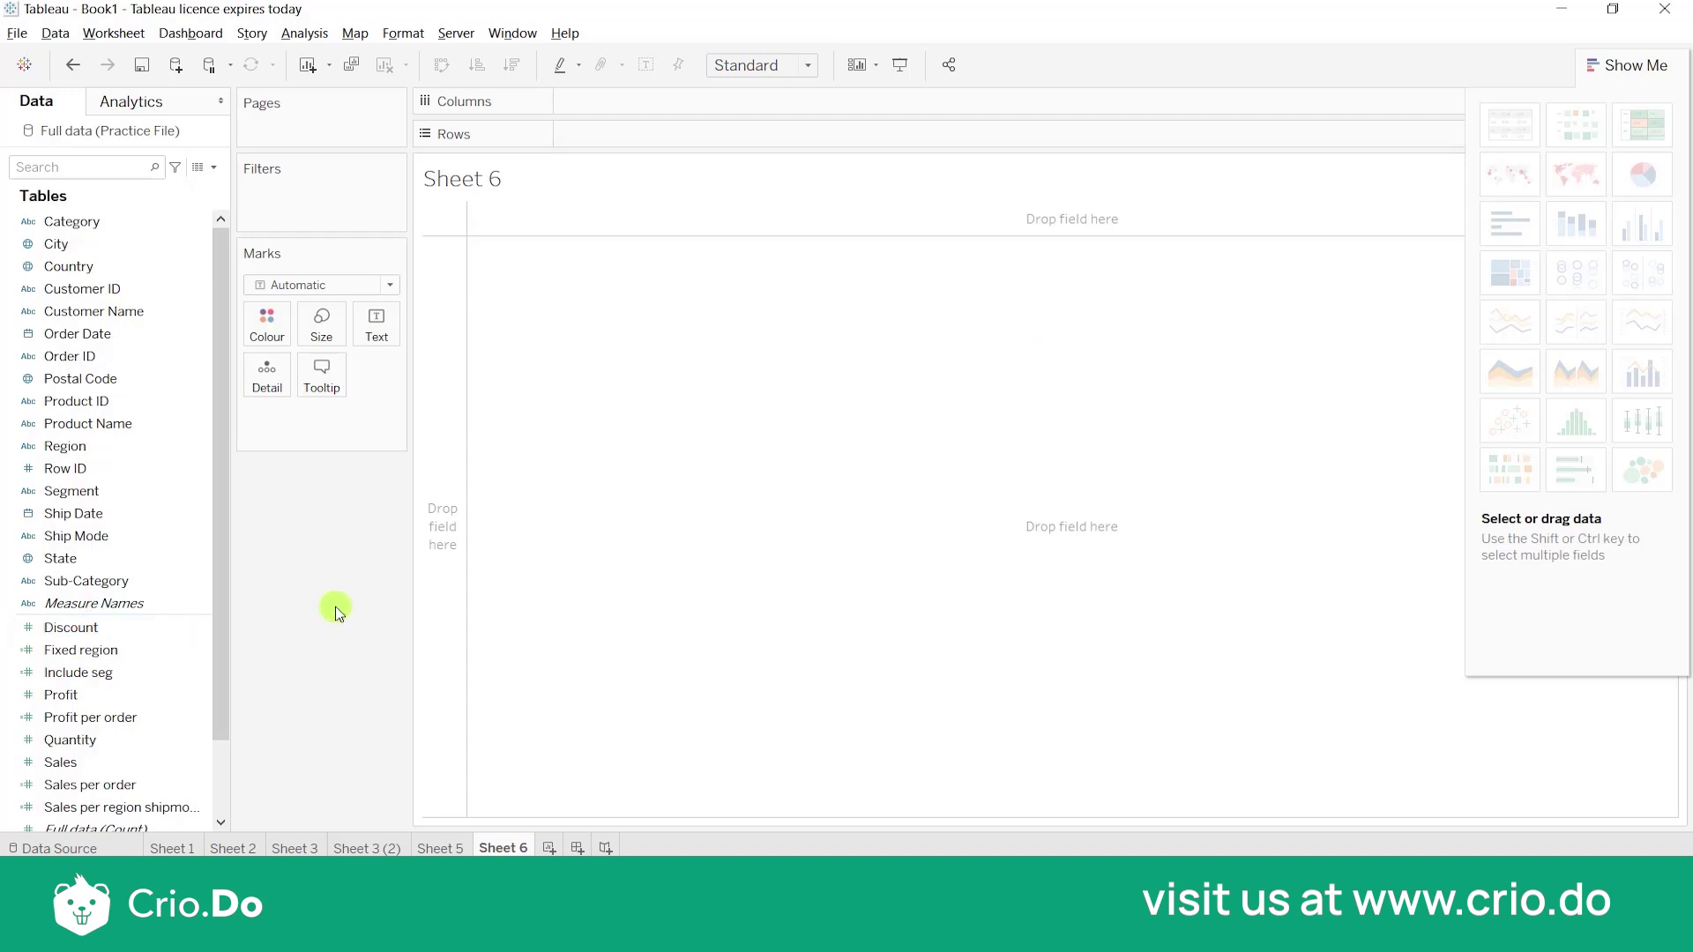
left_click(1639, 58)
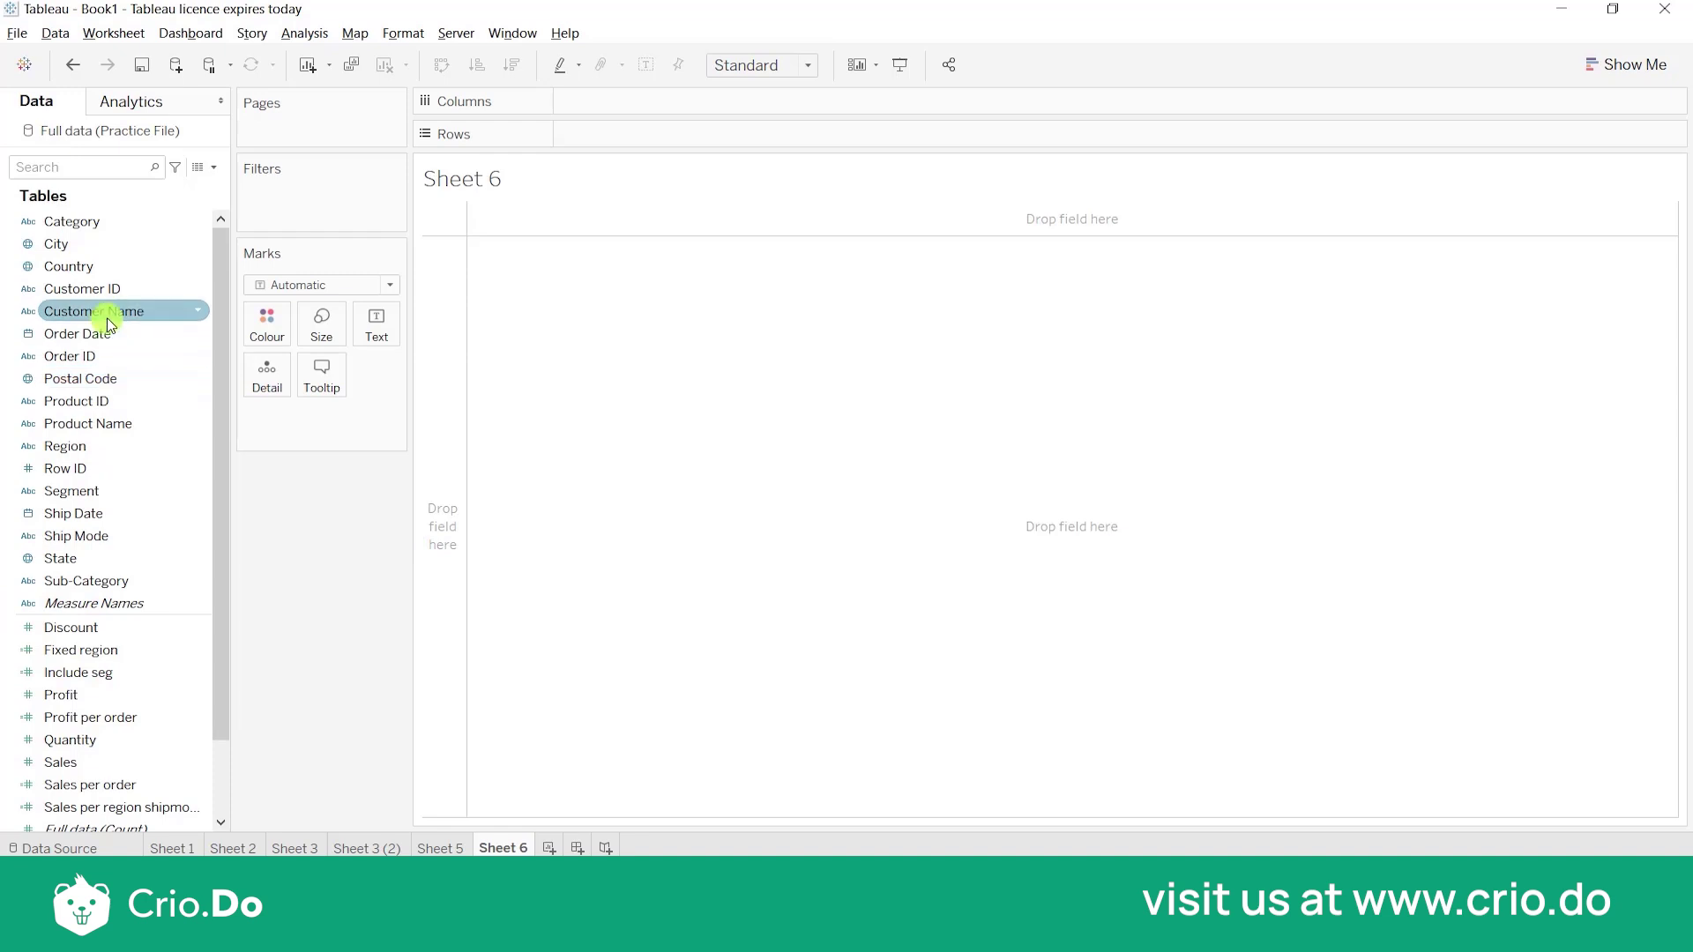
Build a map view in the empty sheet from the State field.
scroll(102, 550, "down", 2)
left_click(75, 470)
double_click(75, 470)
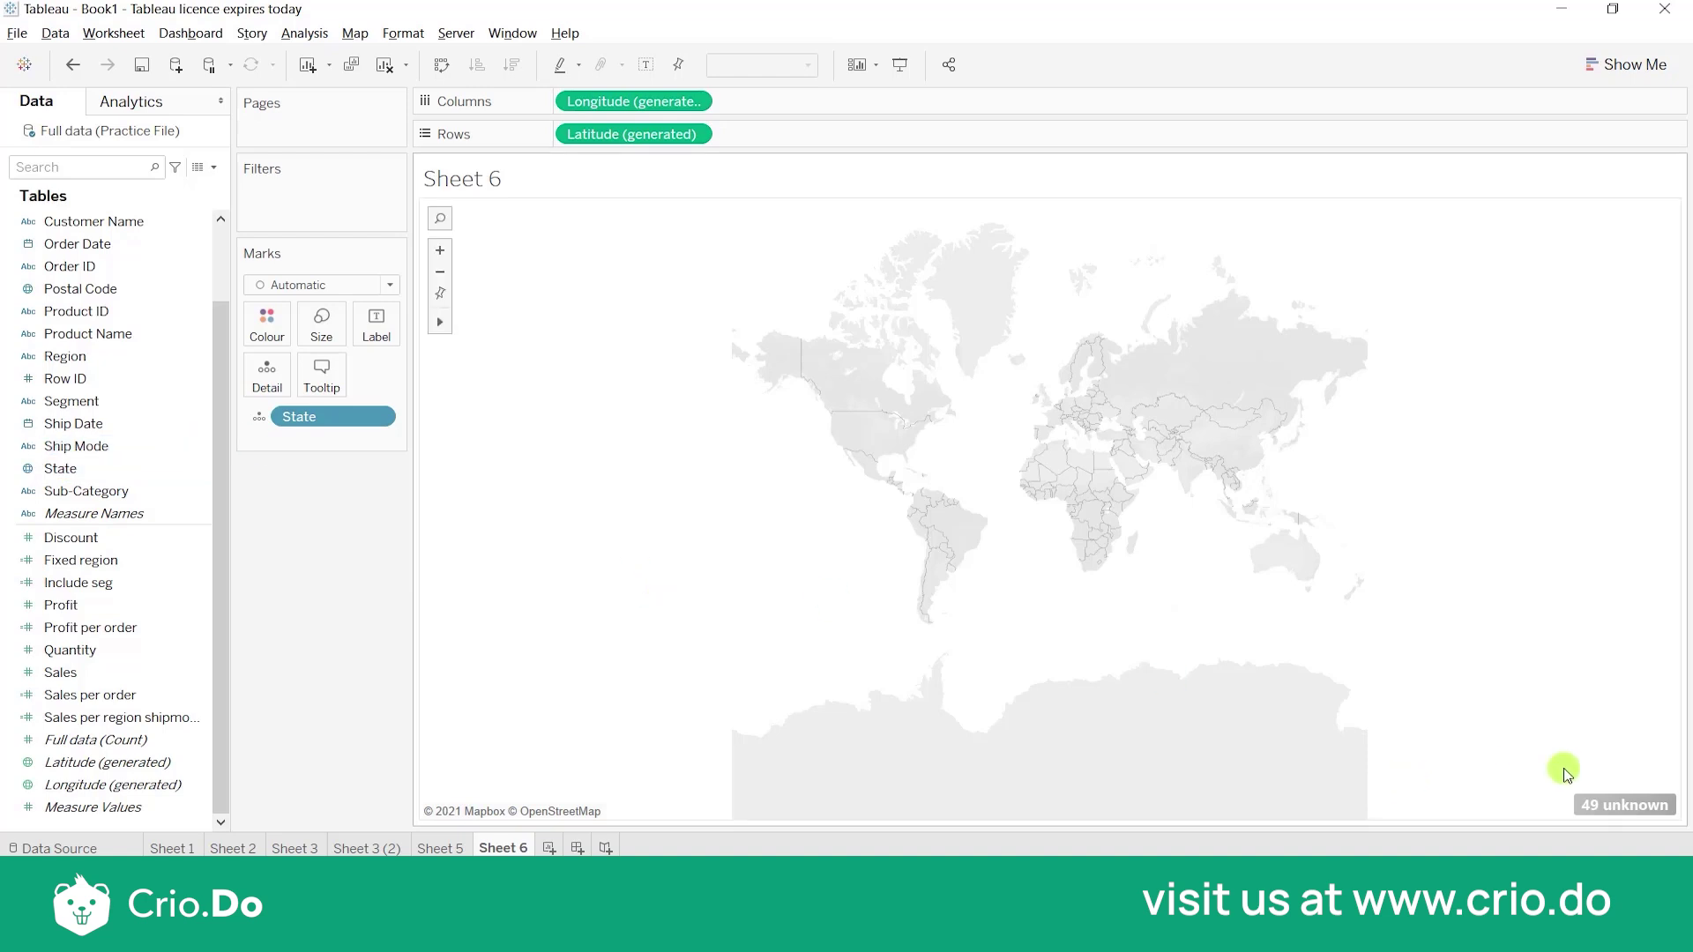
Correct the unknown State locations by fixing the country/region to USA.
left_click(1584, 799)
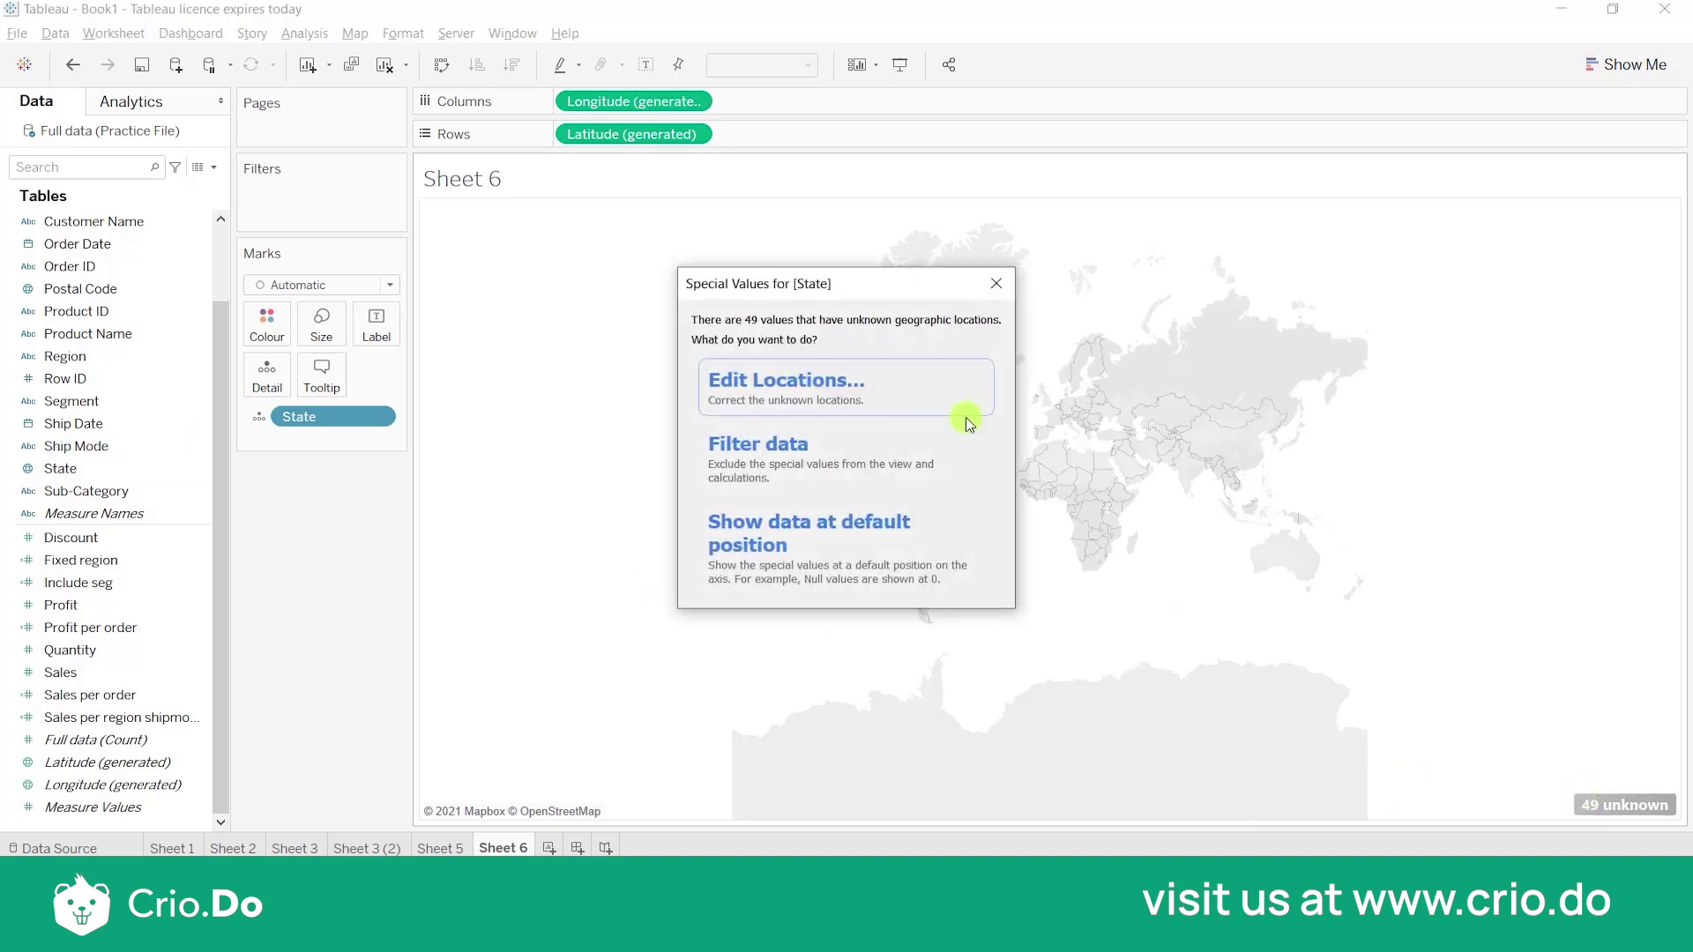
left_click(803, 381)
left_click(775, 278)
left_click(829, 343)
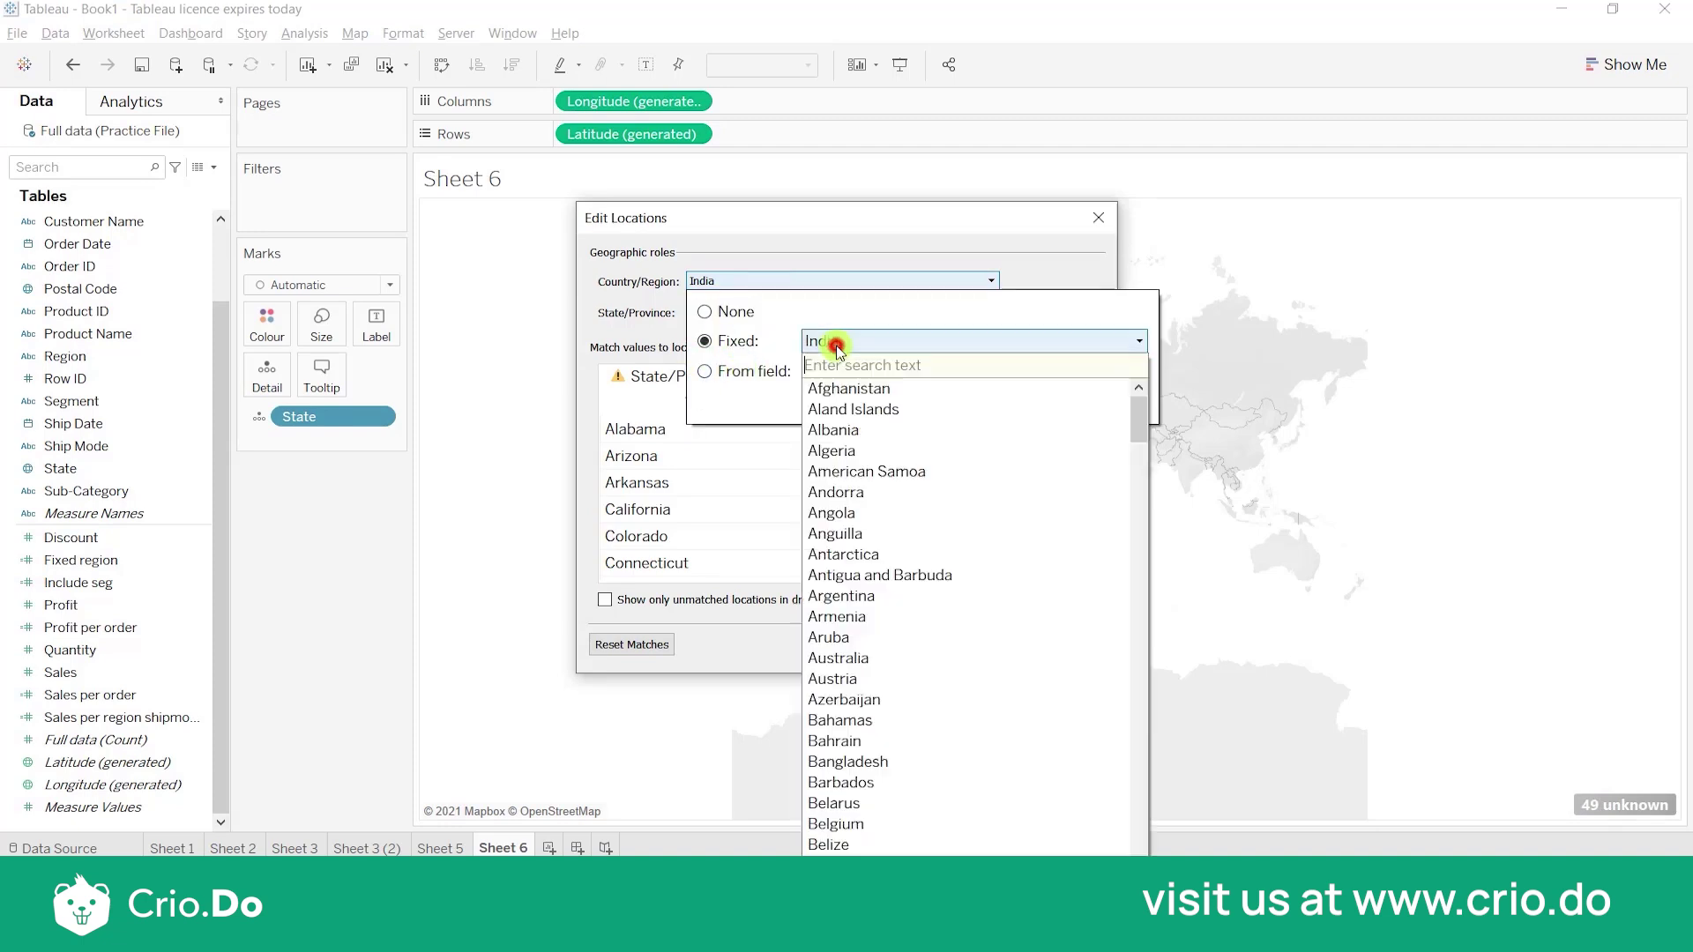
scroll(912, 522, "down", 20)
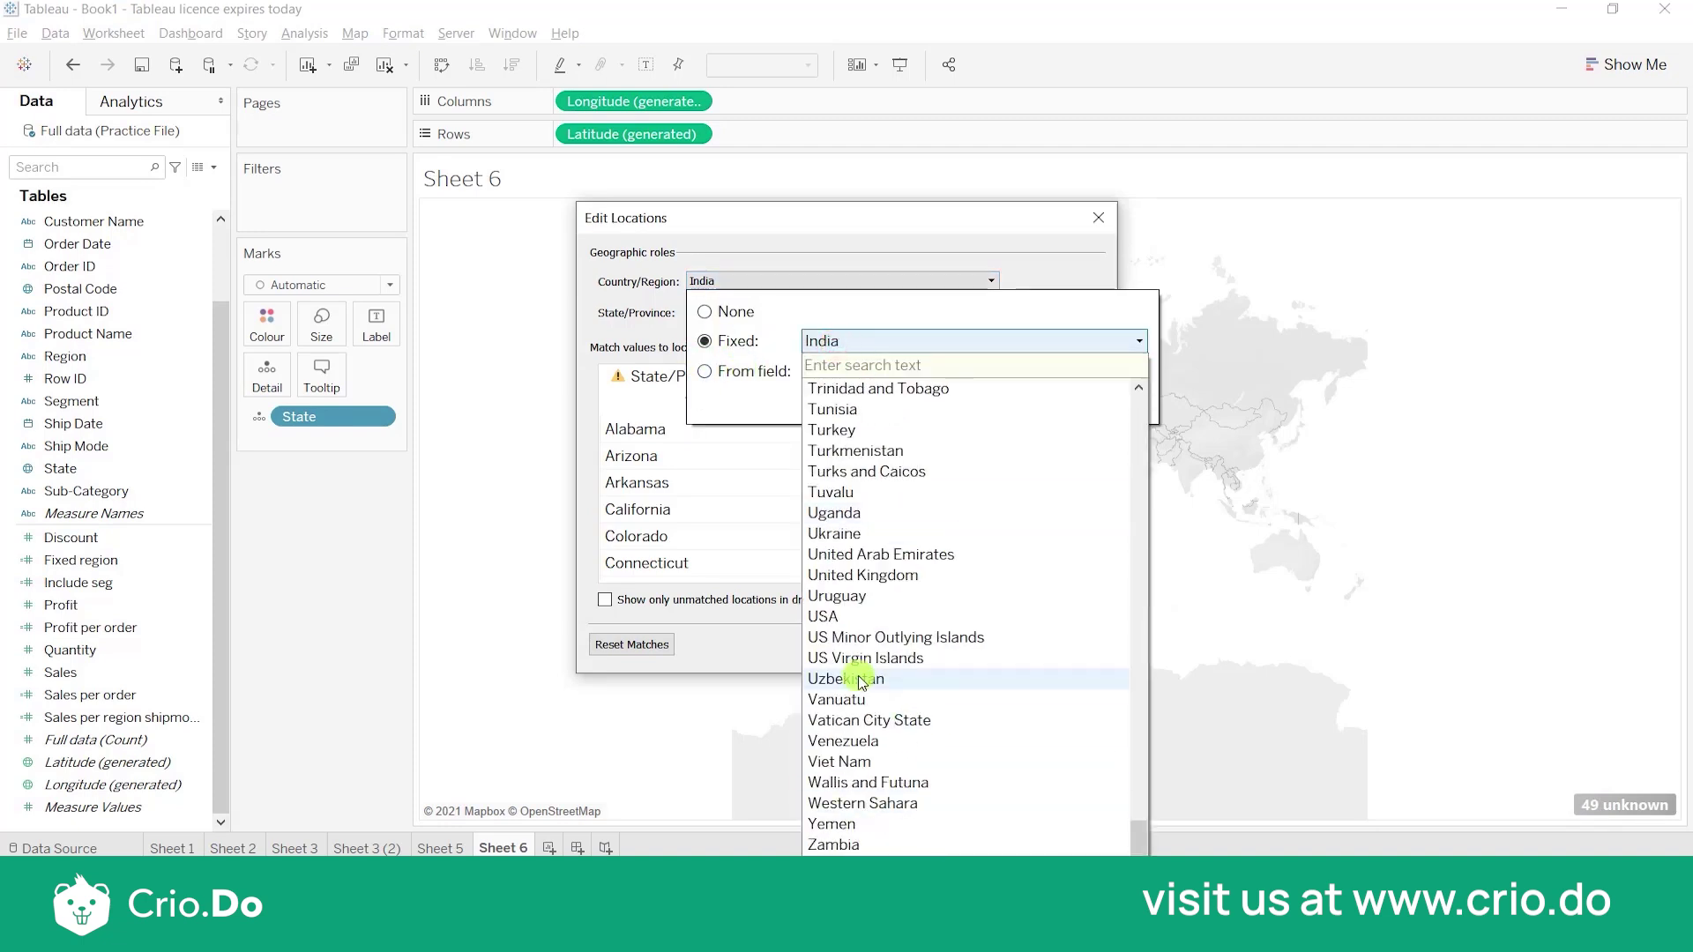
left_click(853, 615)
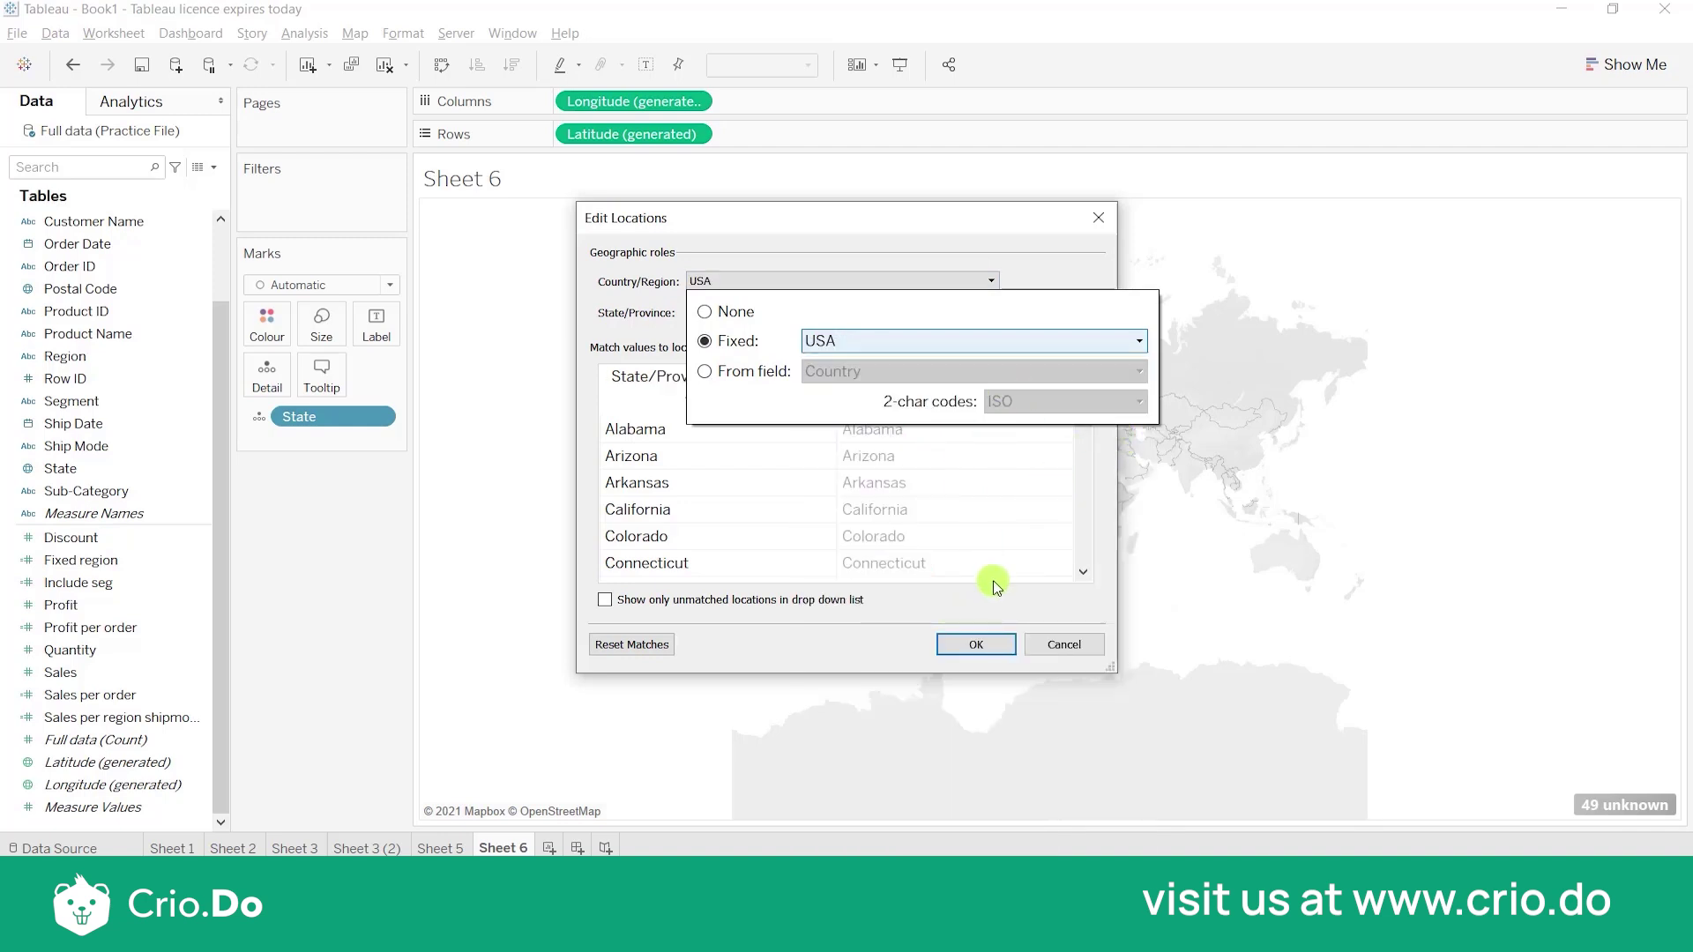
left_click(1001, 510)
left_click(974, 642)
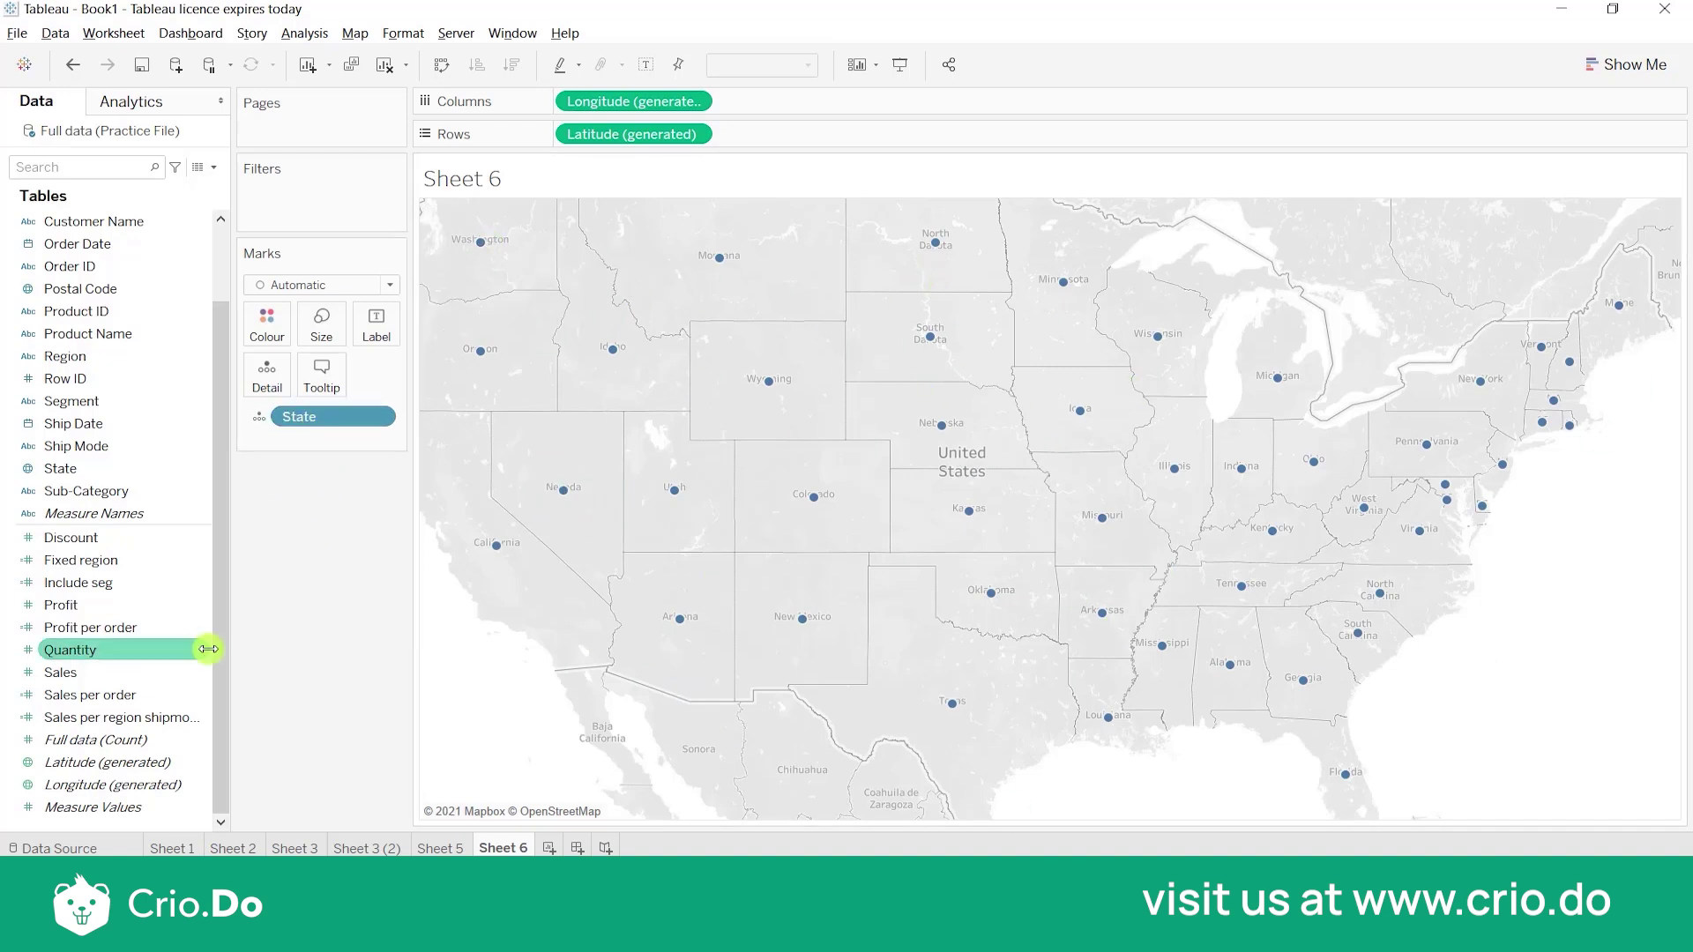
Add Sales to the map so it sizes the state circles, and enlarge the marks.
double_click(143, 673)
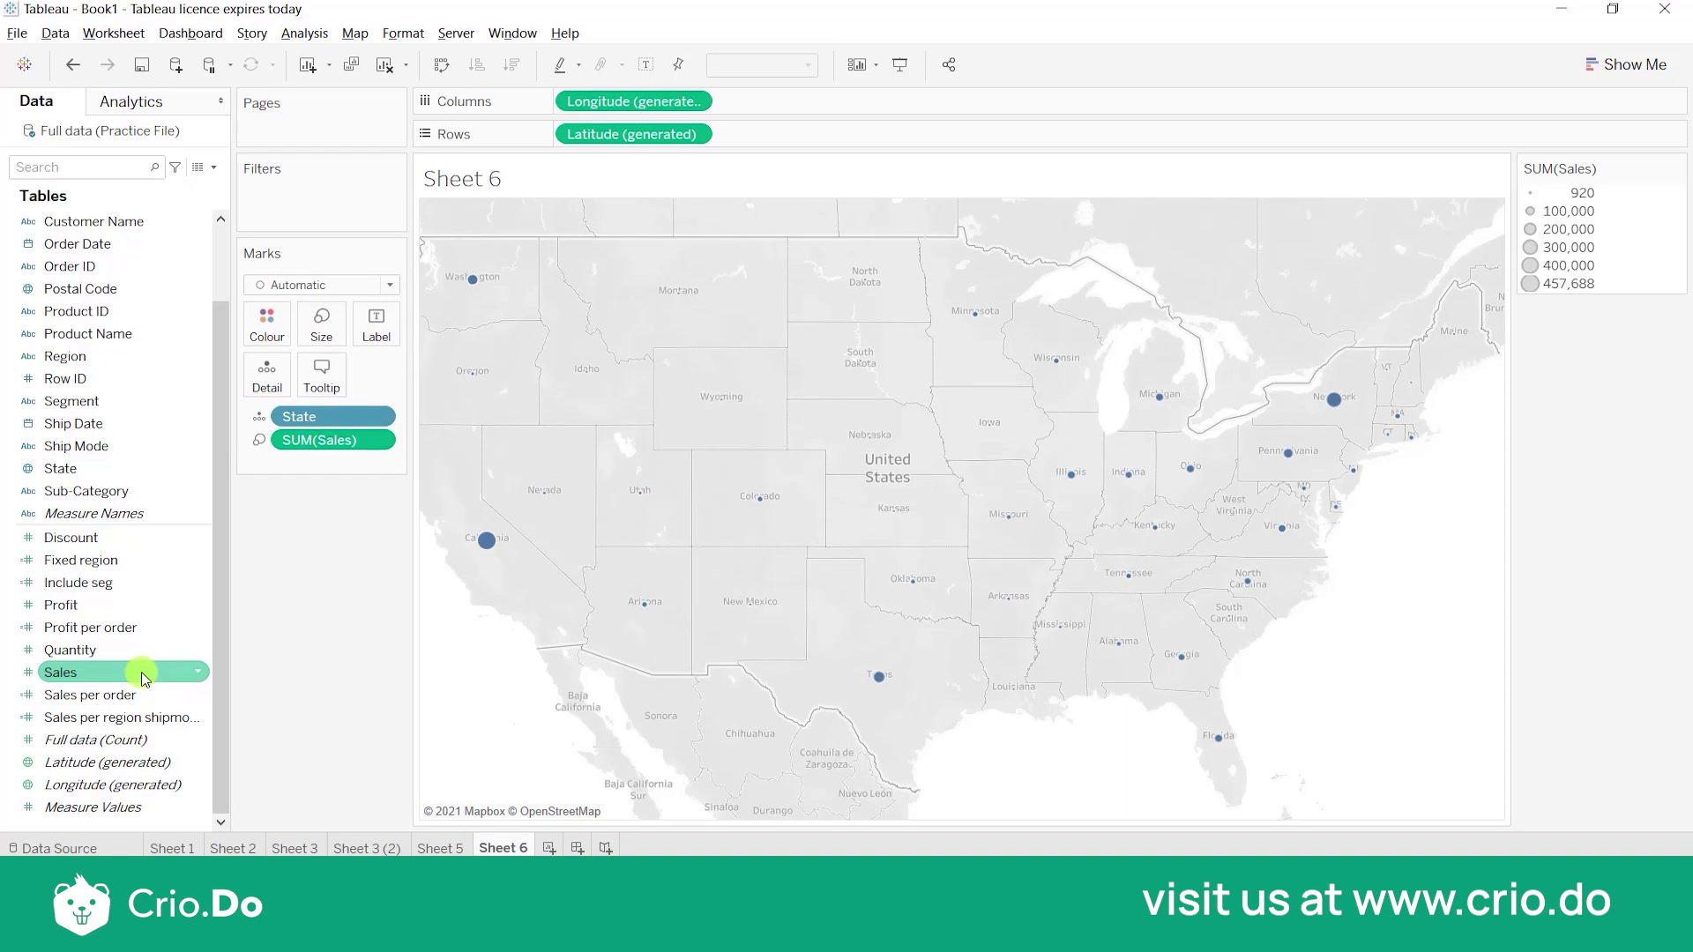
mouse_move(487, 545)
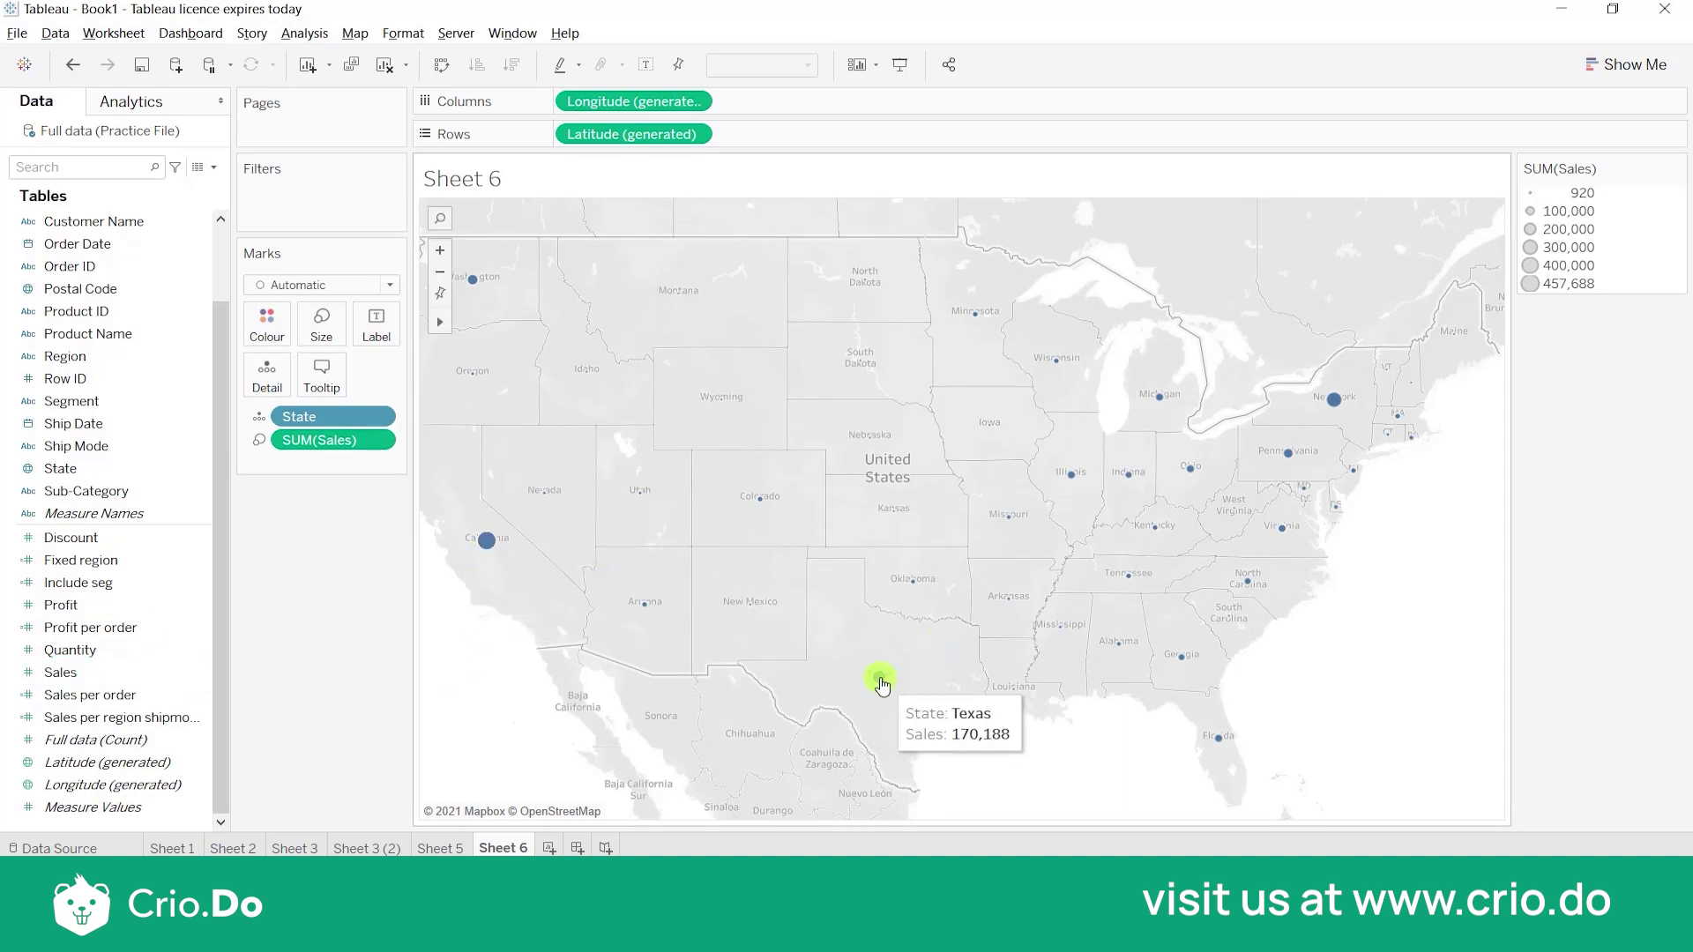
mouse_move(1187, 661)
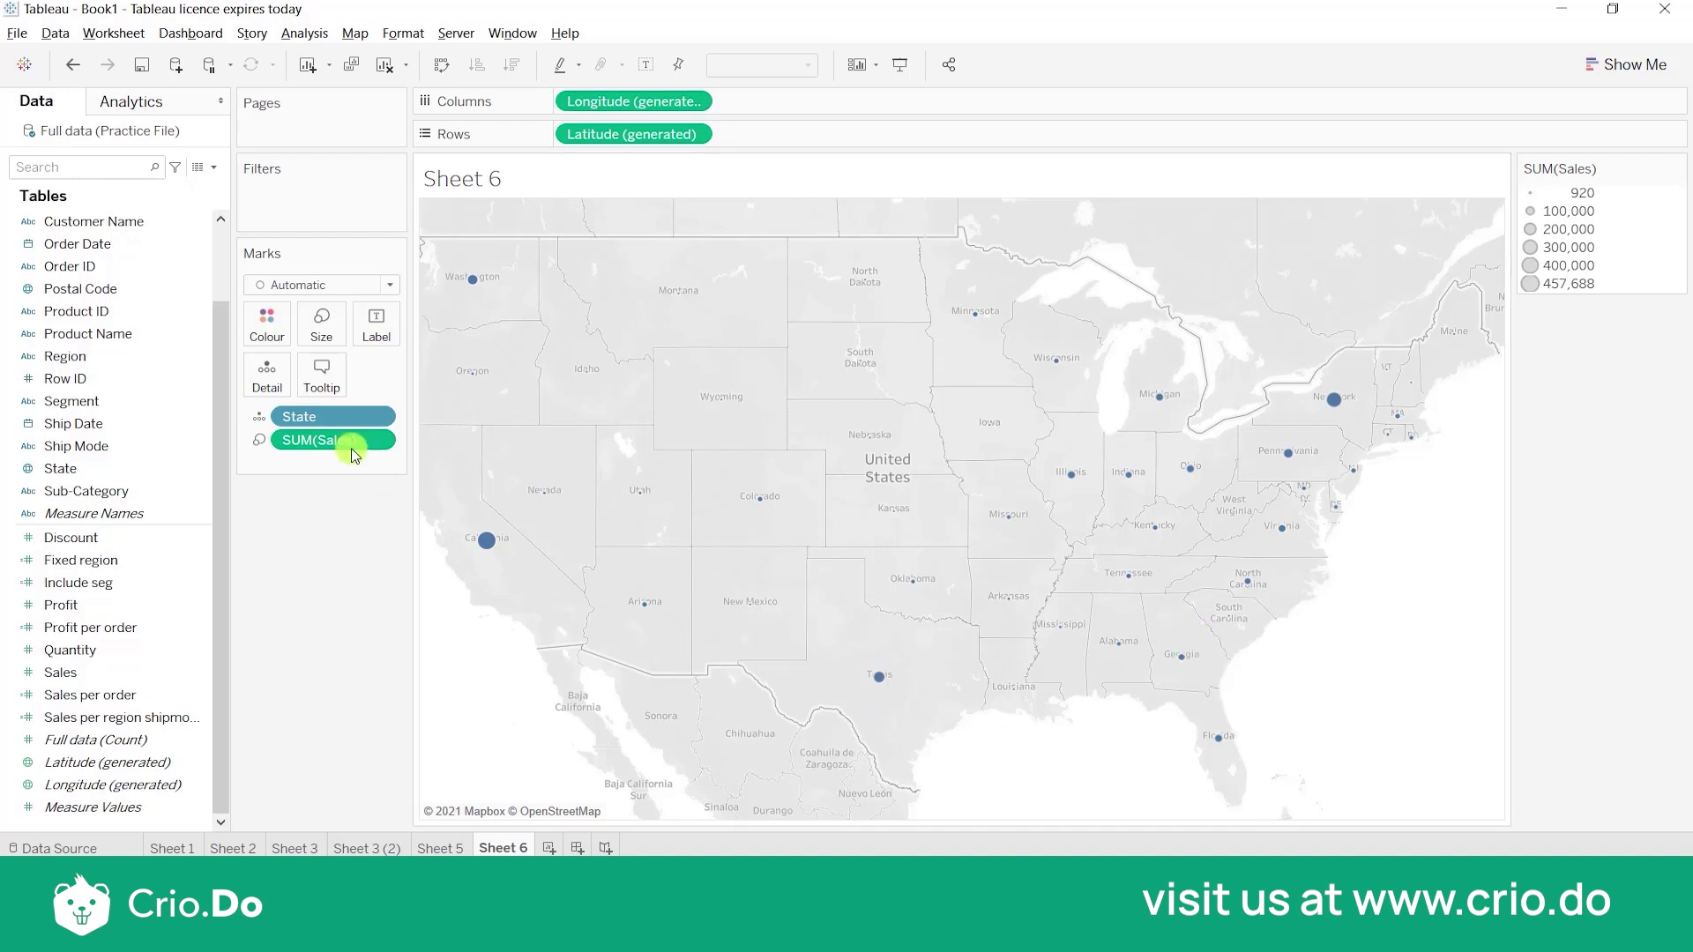
left_click(320, 325)
left_click(404, 374)
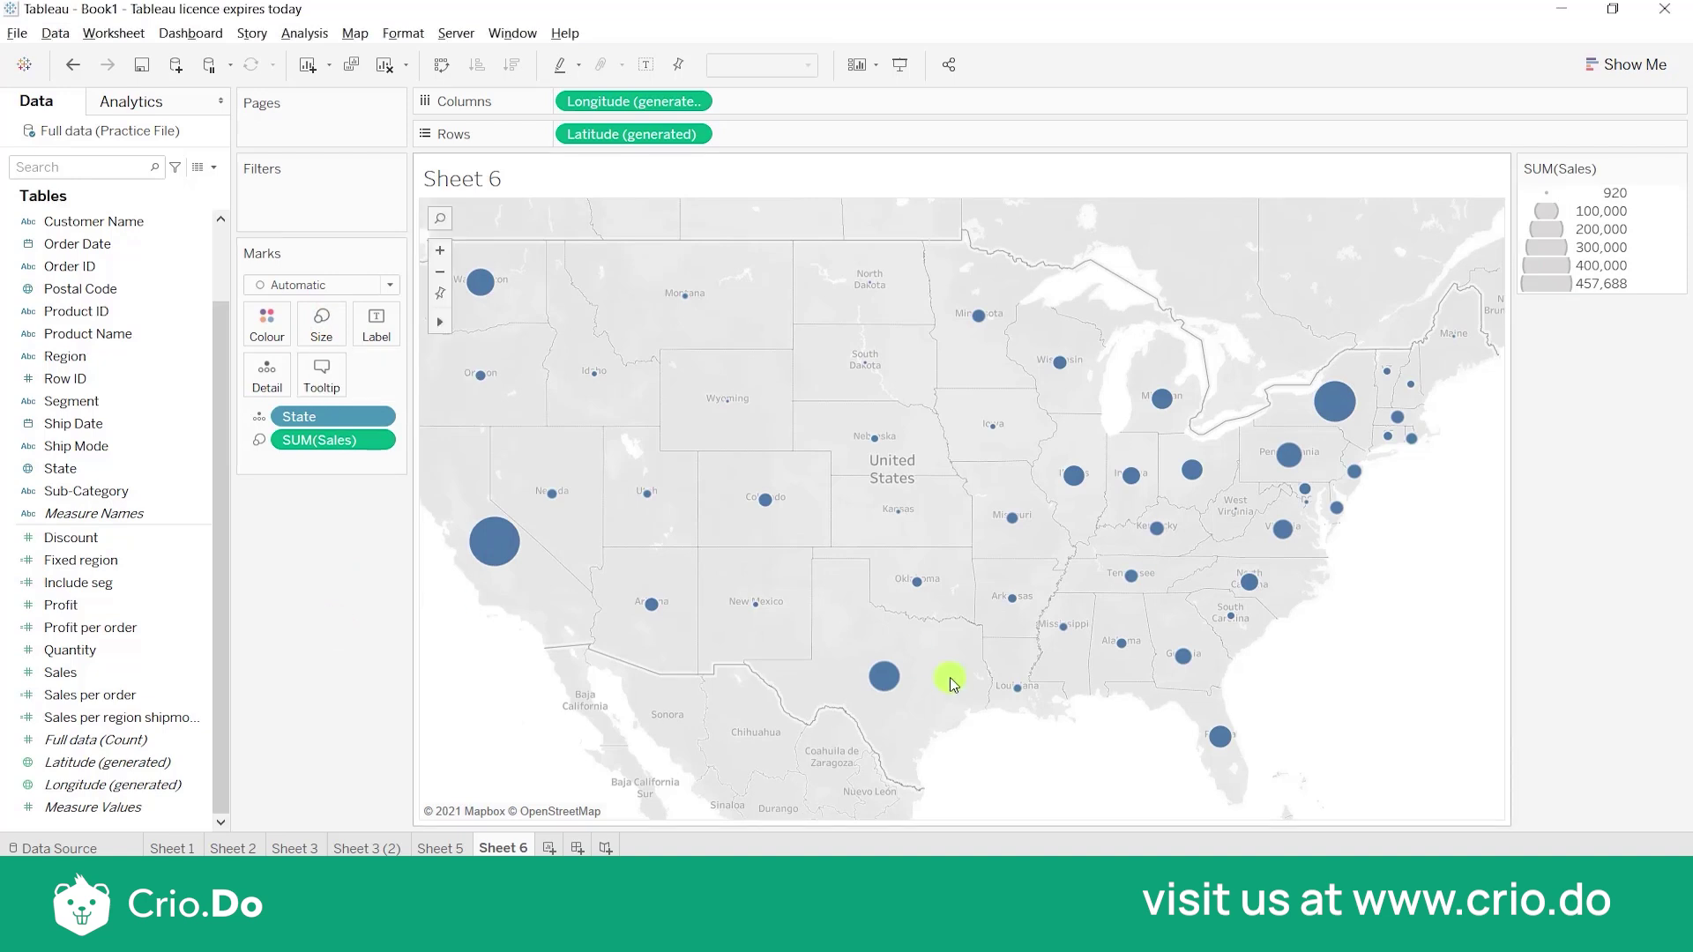
Change the mark type to Map and add Country to the marks' detail.
mouse_move(1342, 411)
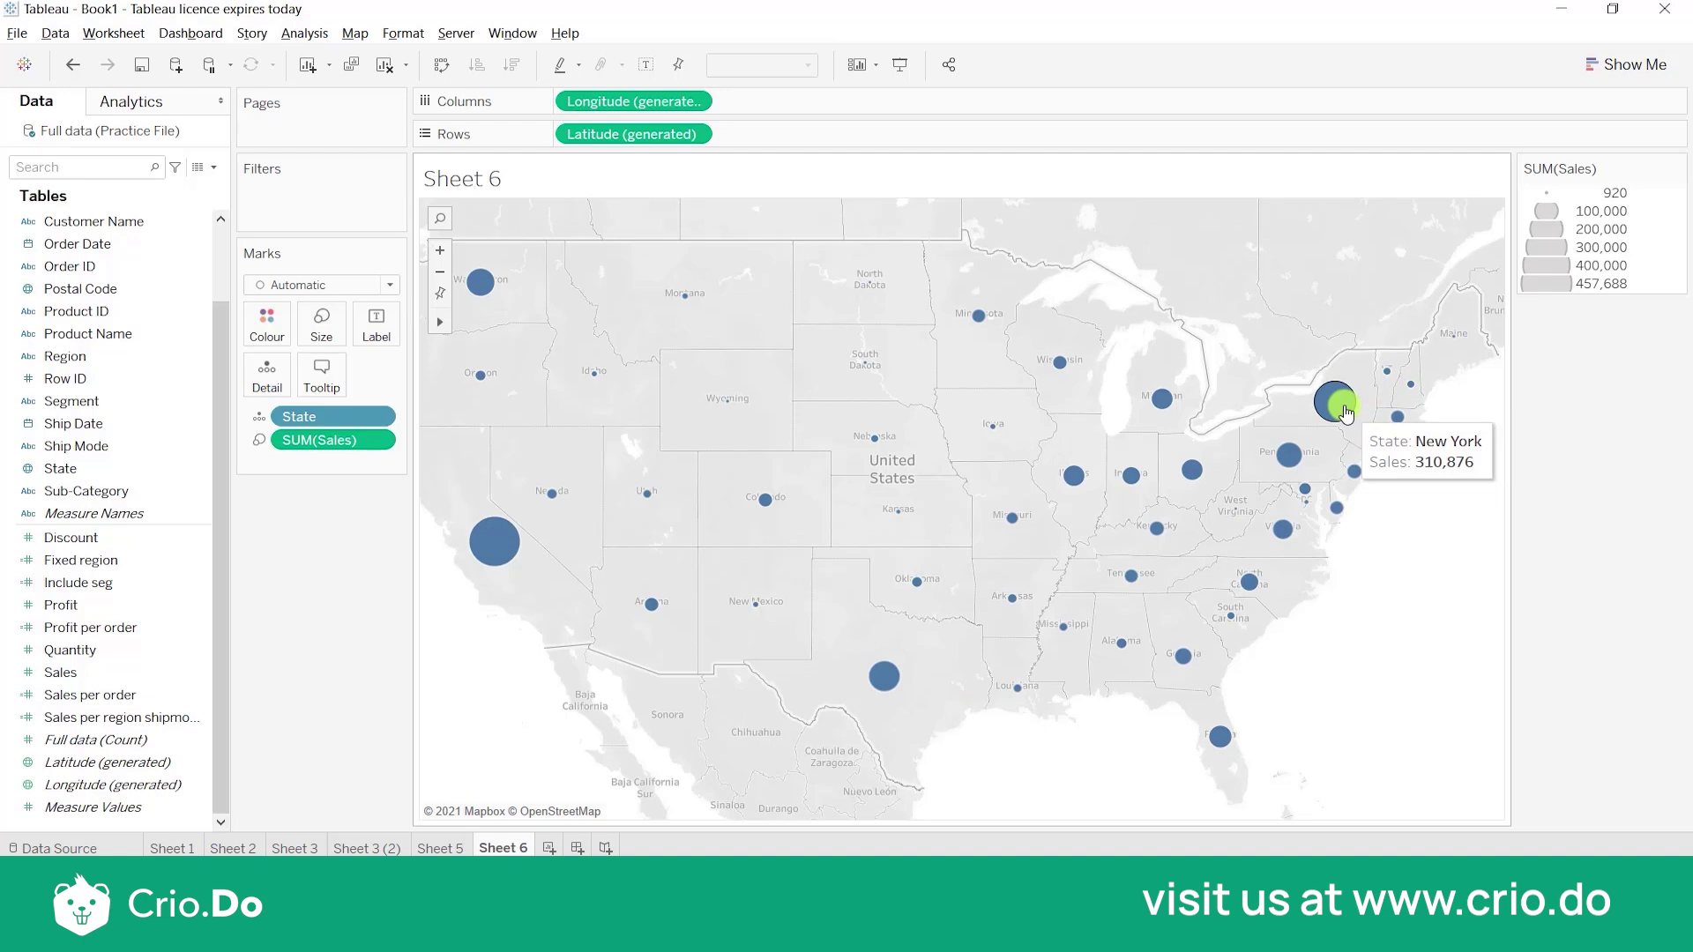
mouse_move(883, 673)
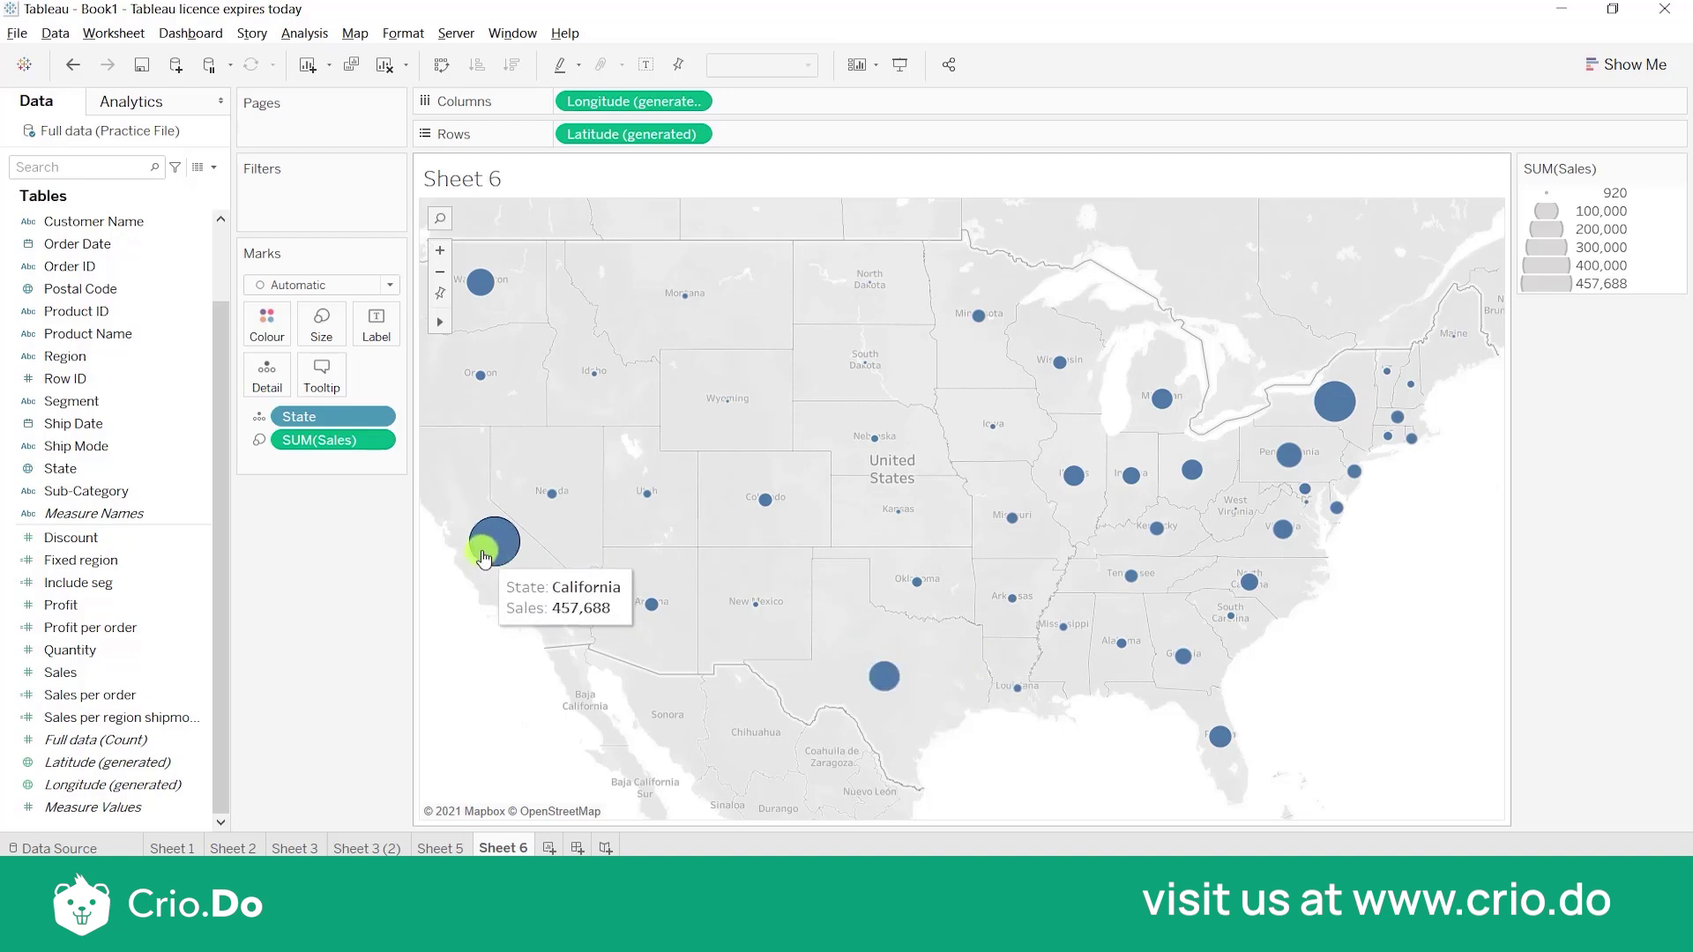
mouse_move(492, 299)
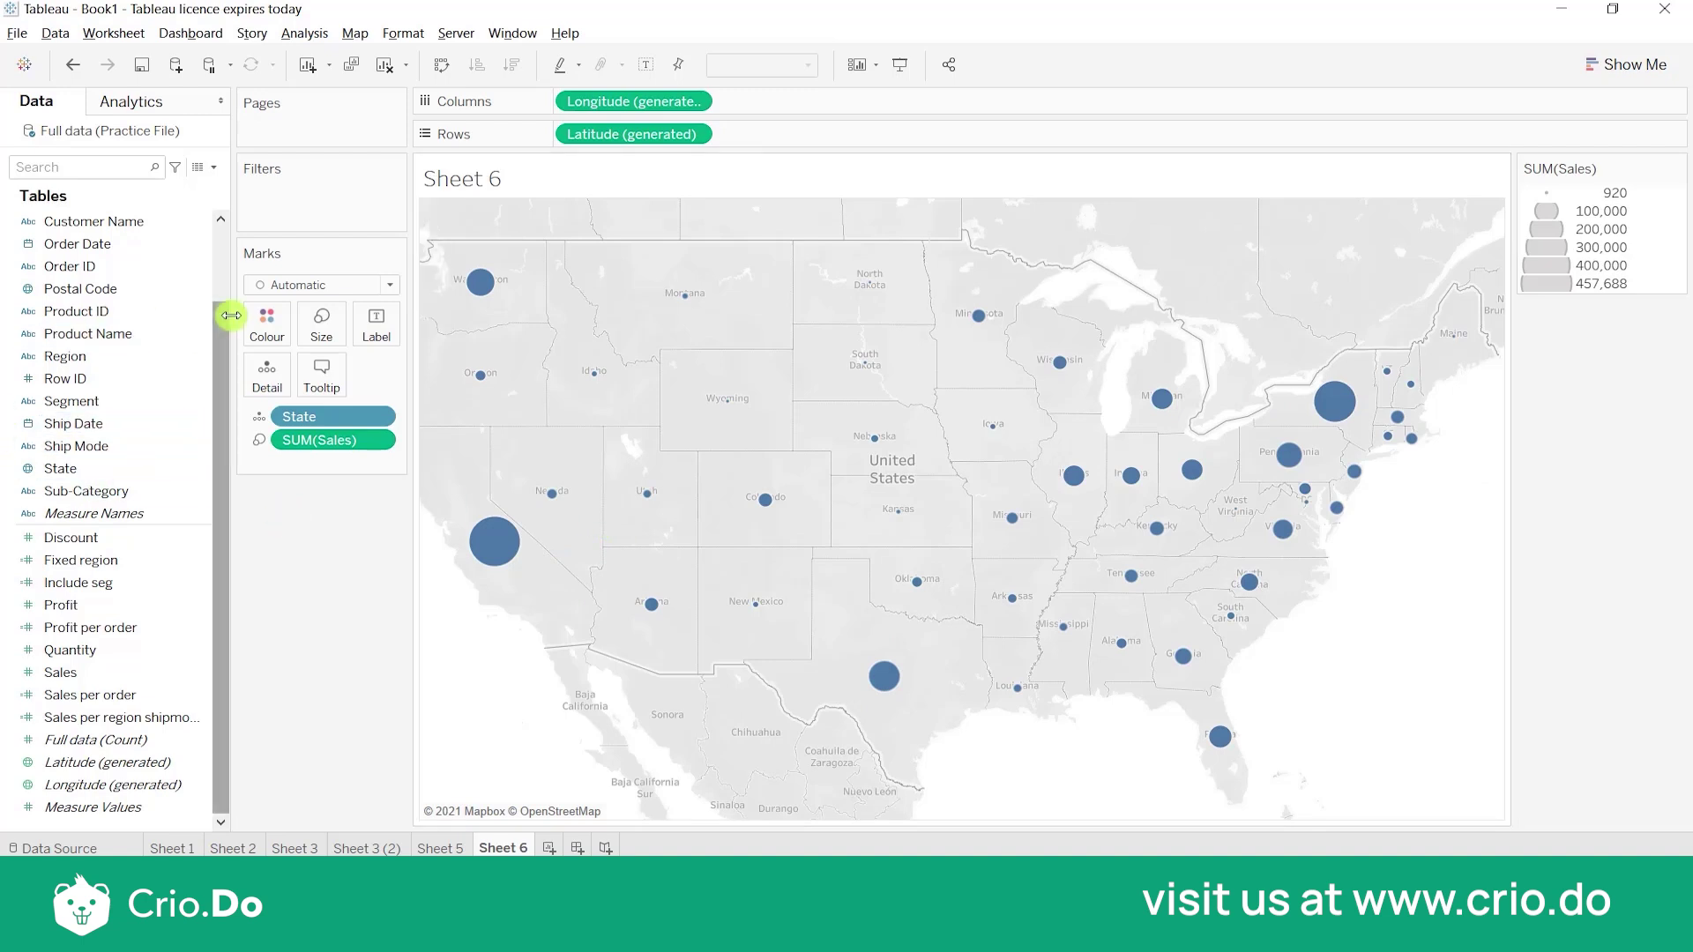
left_click(315, 287)
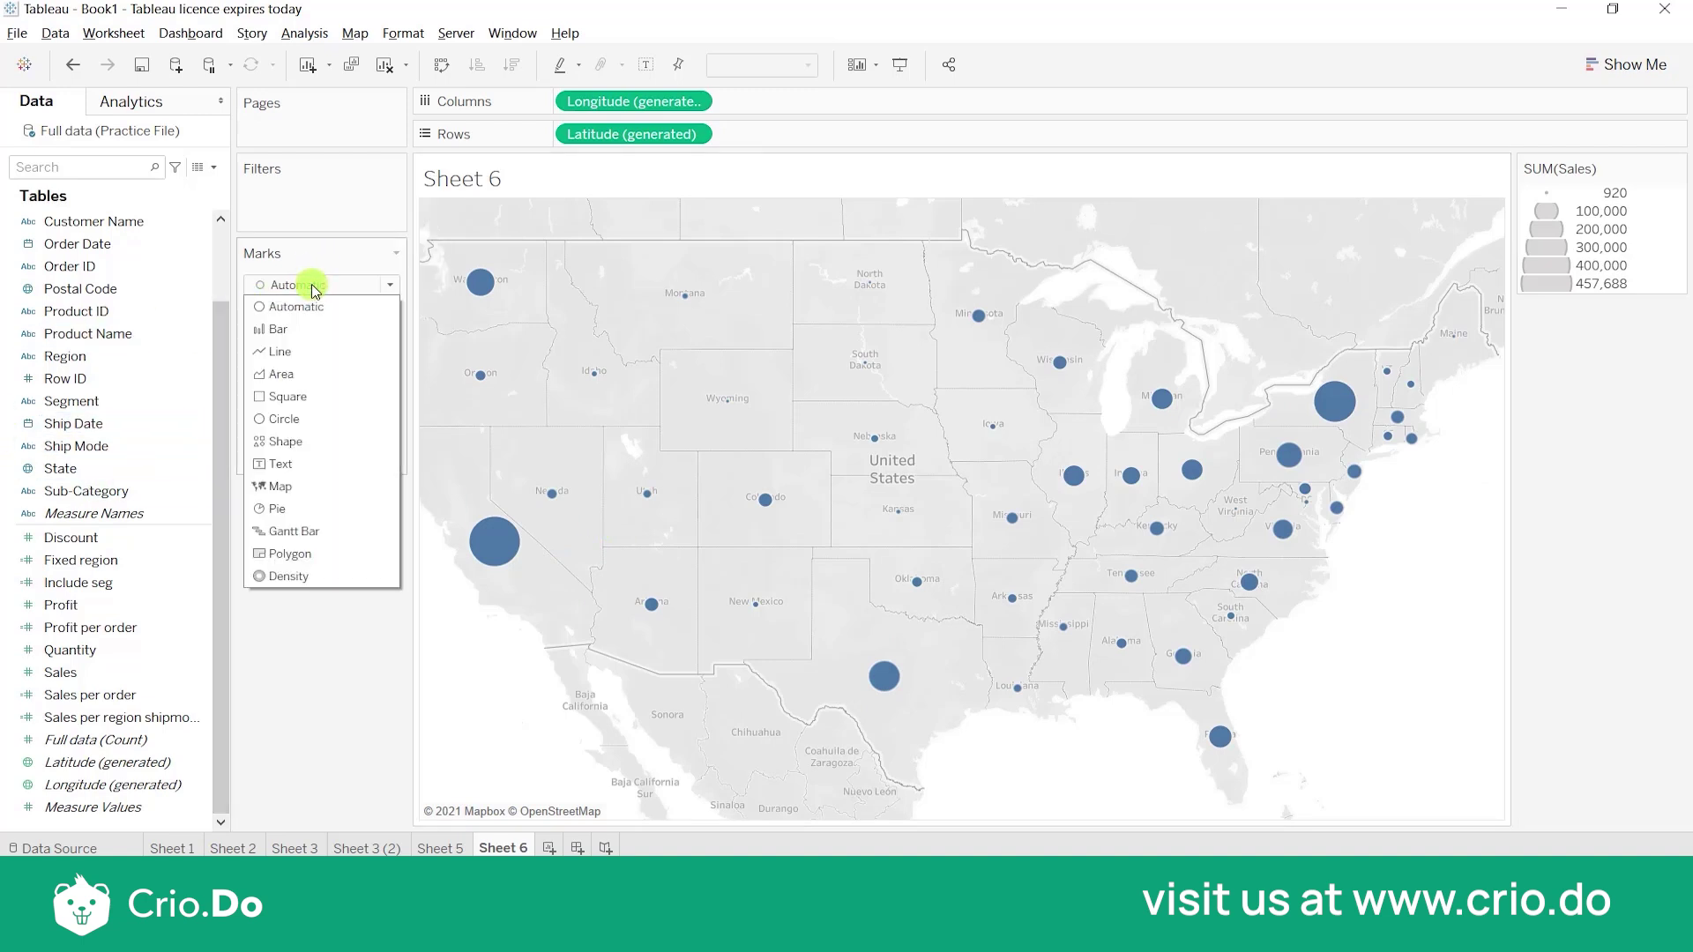
left_click(323, 487)
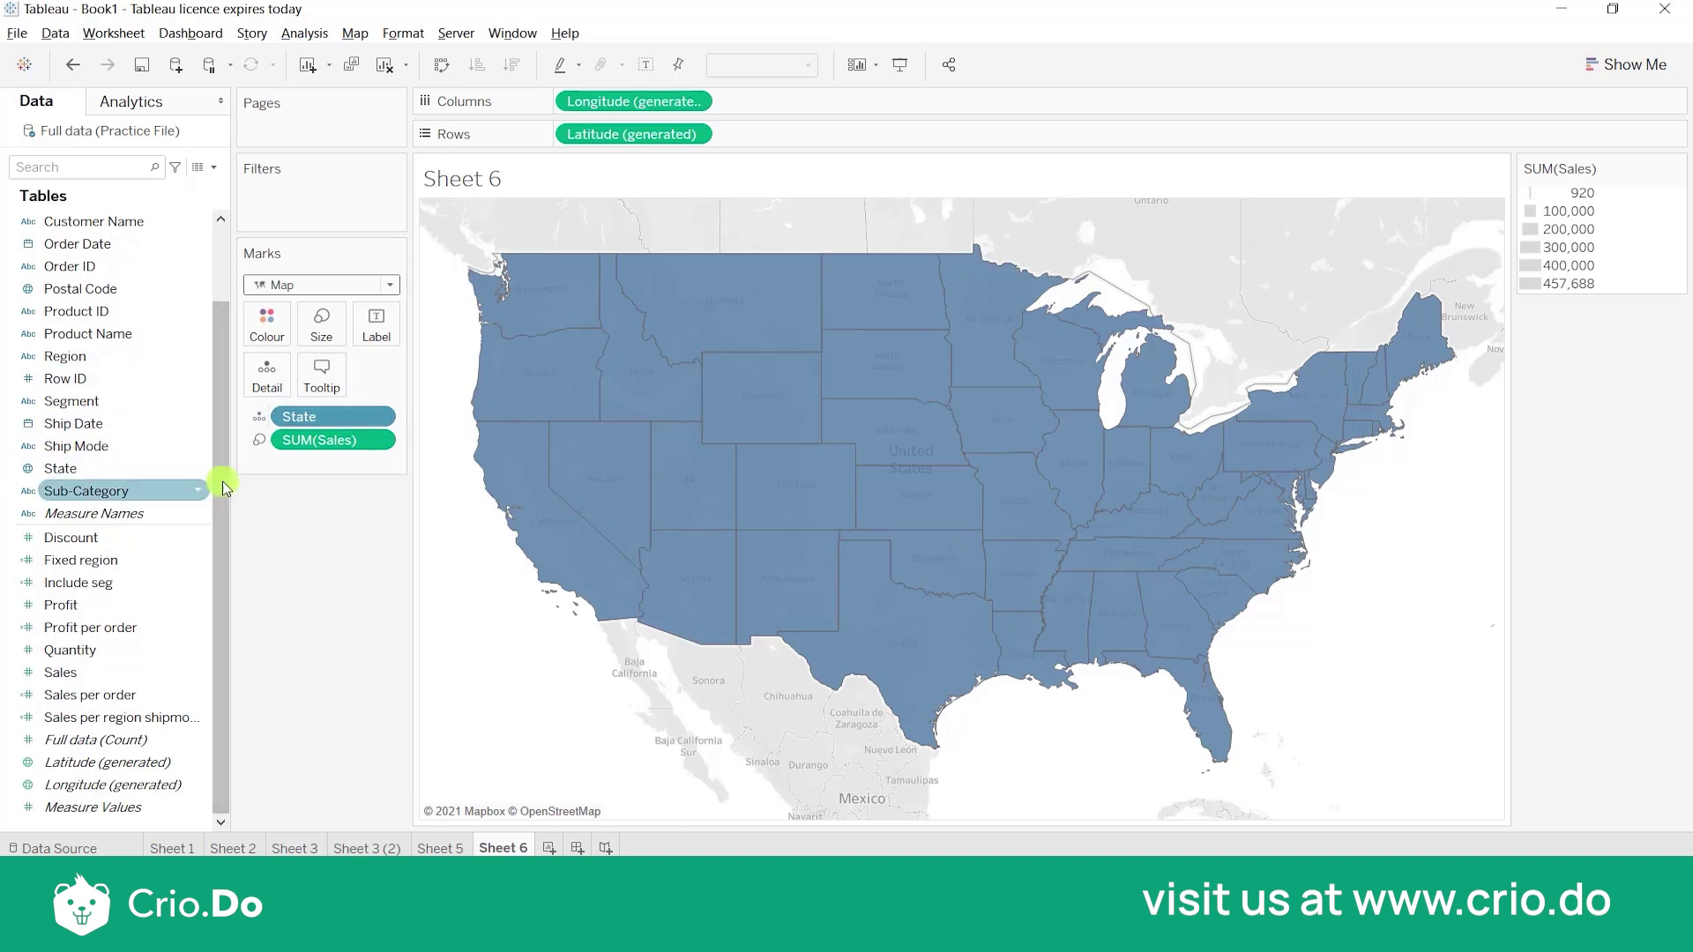
scroll(97, 370, "up", 2)
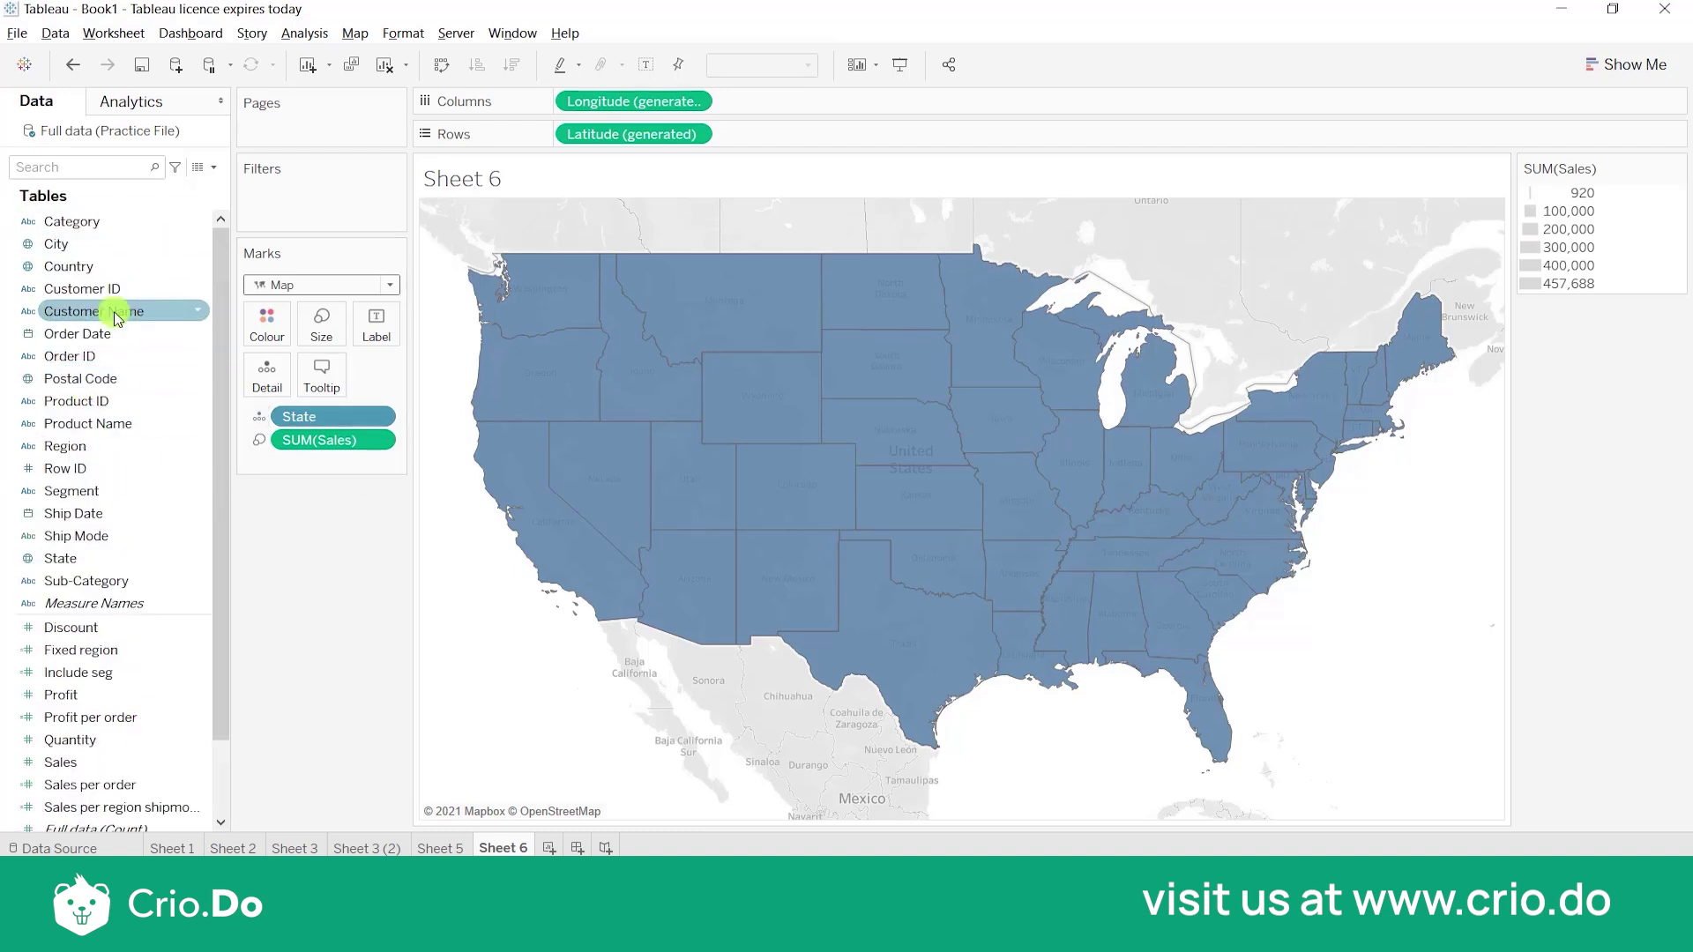
left_click_drag(88, 270, 266, 370)
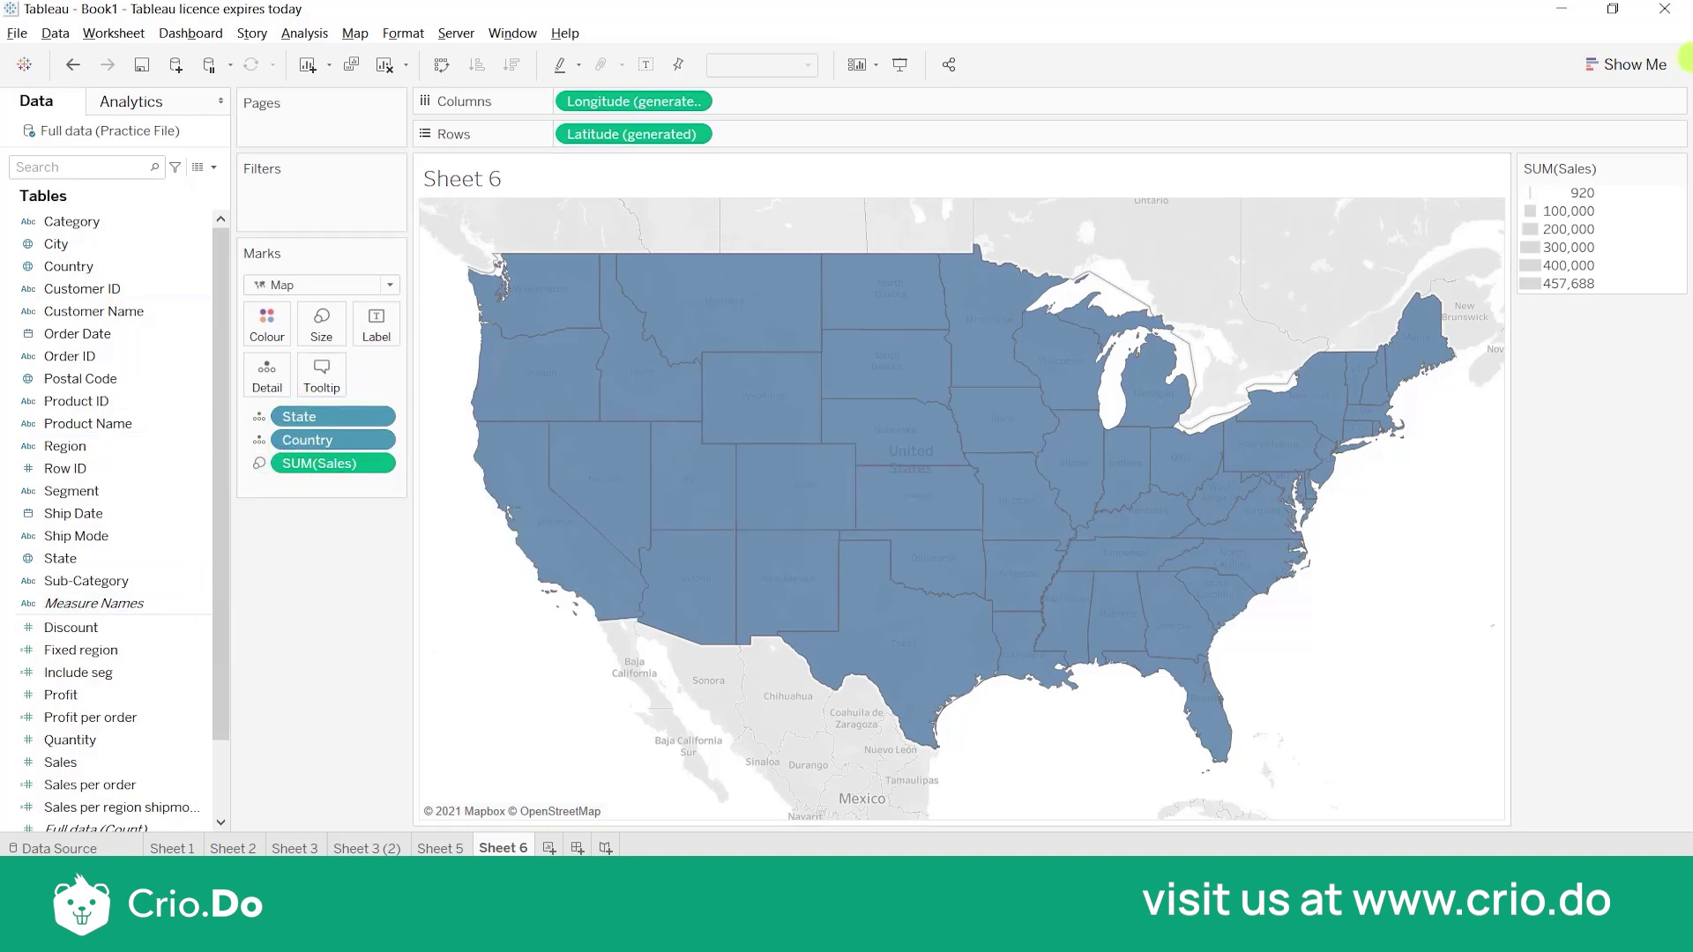
Convert the view to a filled map that colours the states by Sales, using the Show Me chart suggestions.
left_click(1630, 68)
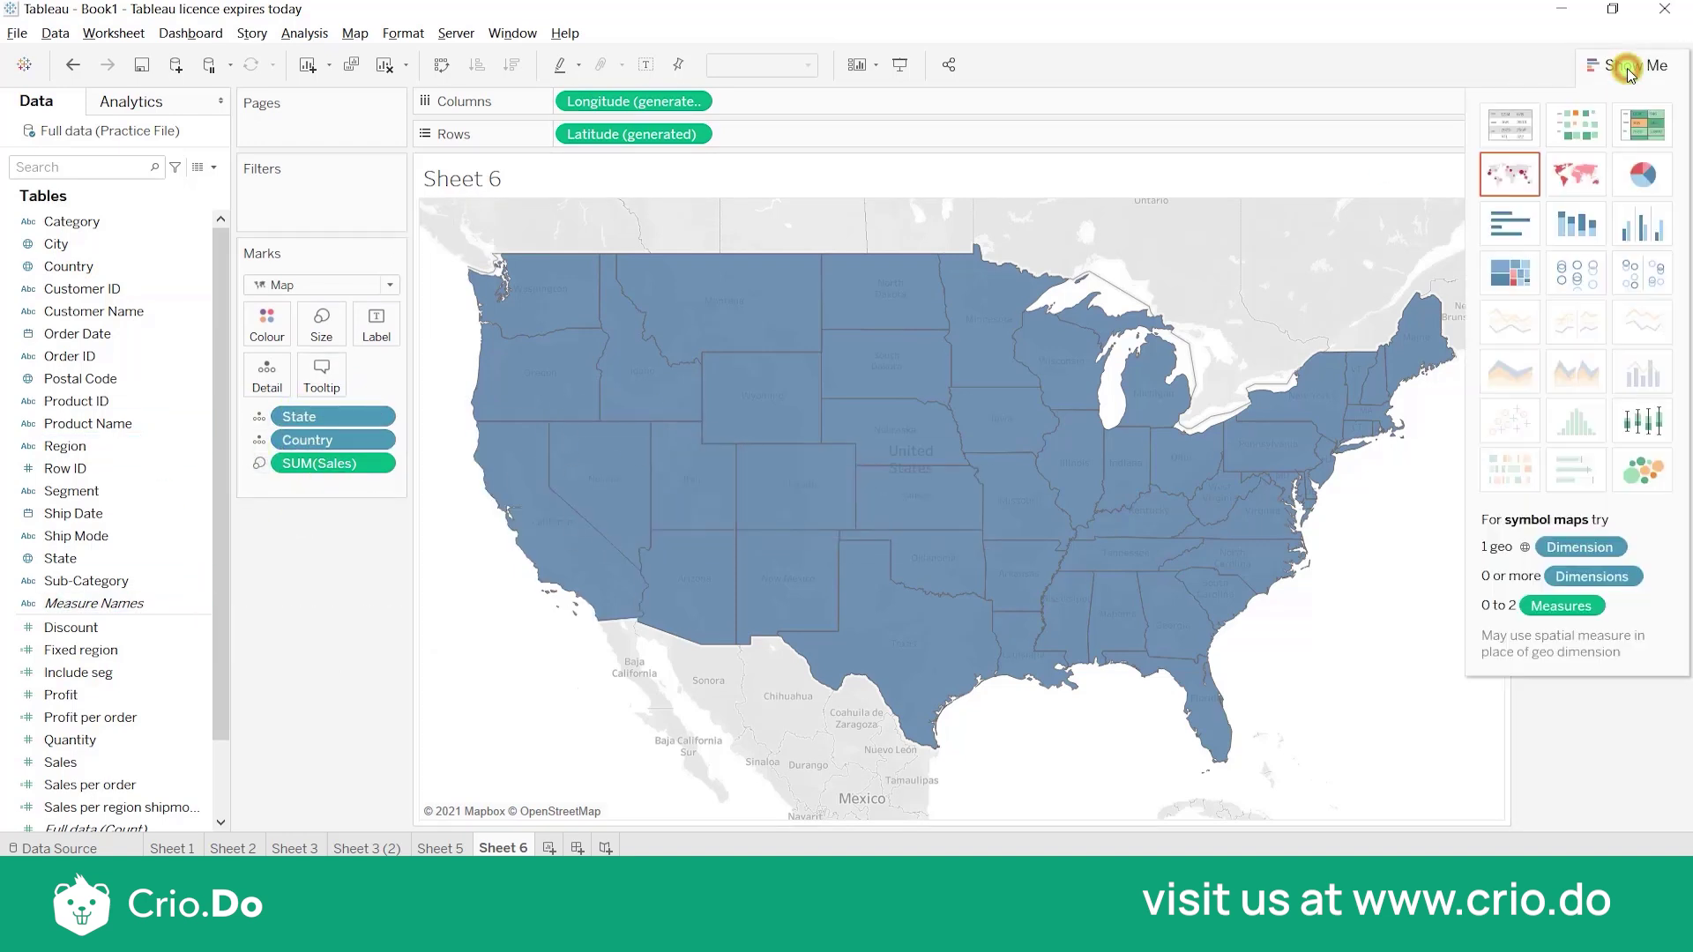
left_click(1578, 180)
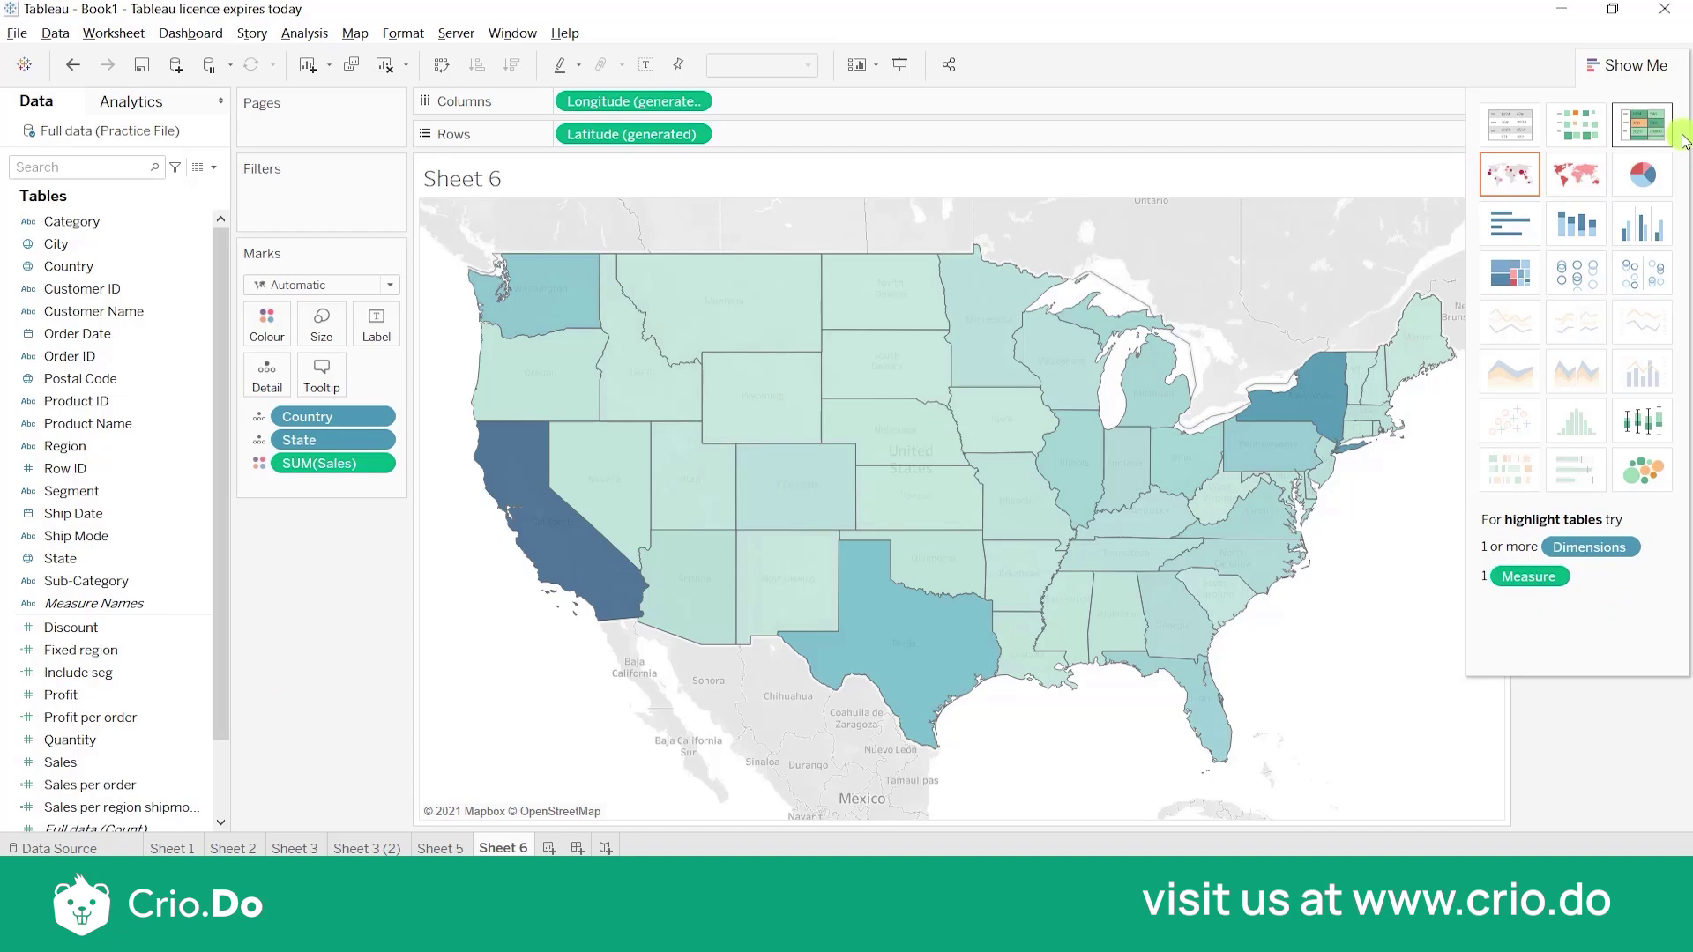
left_click(1630, 64)
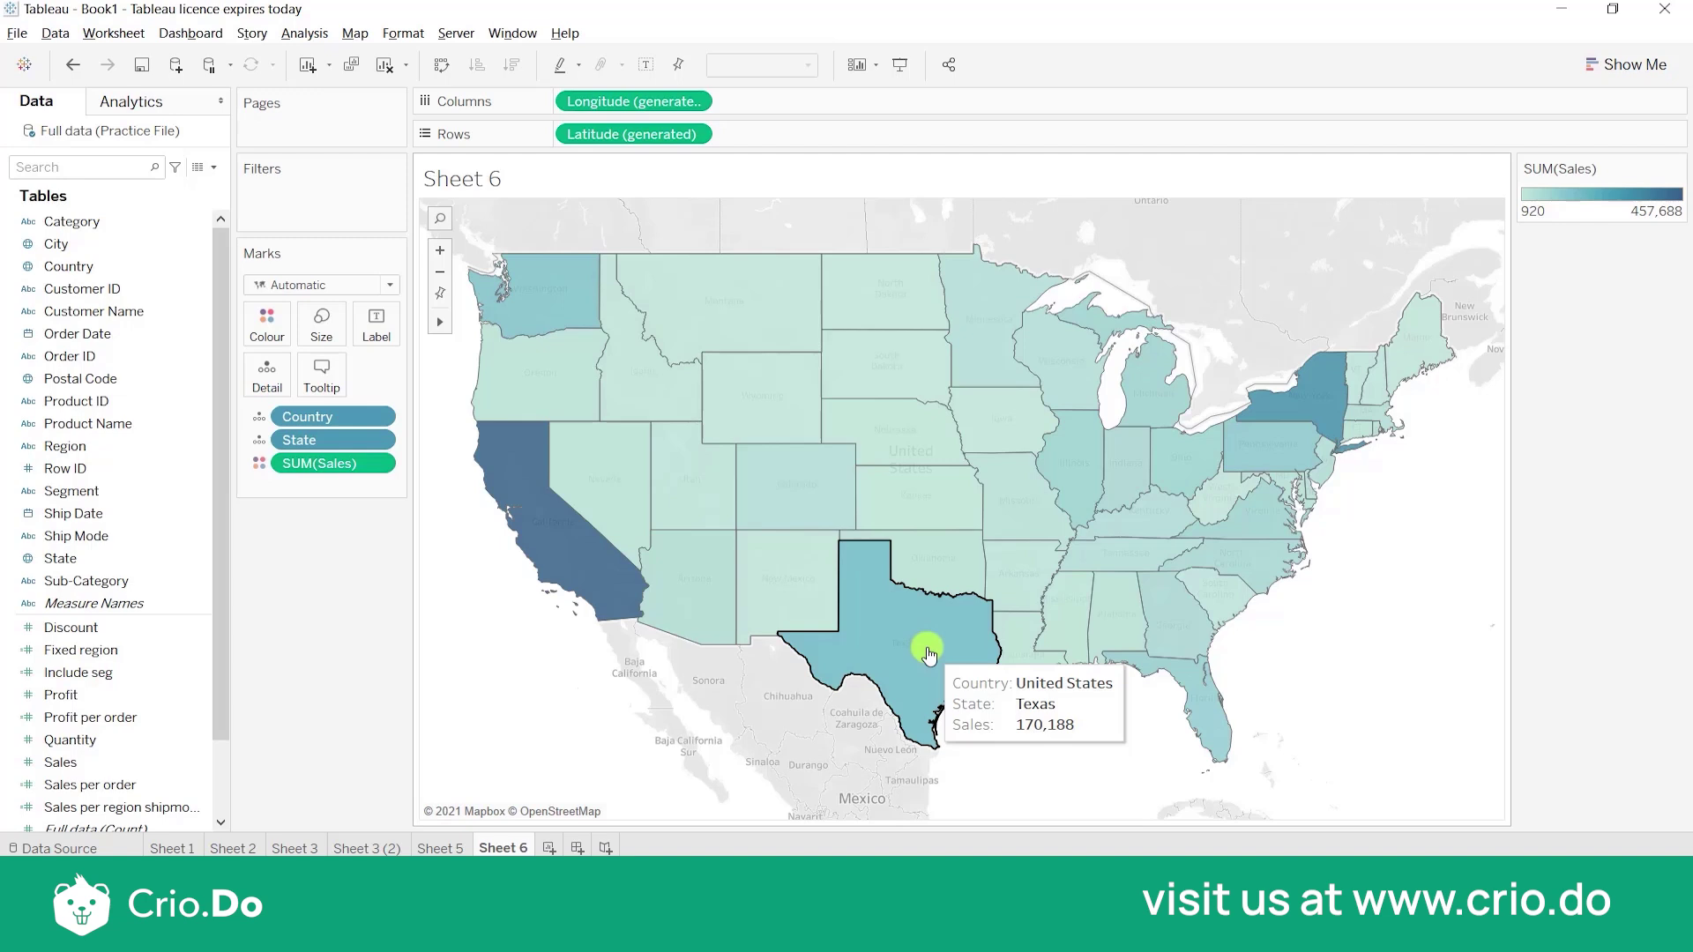
Turn on mark labels so the map shows each state's sales value.
left_click(371, 351)
left_click(418, 370)
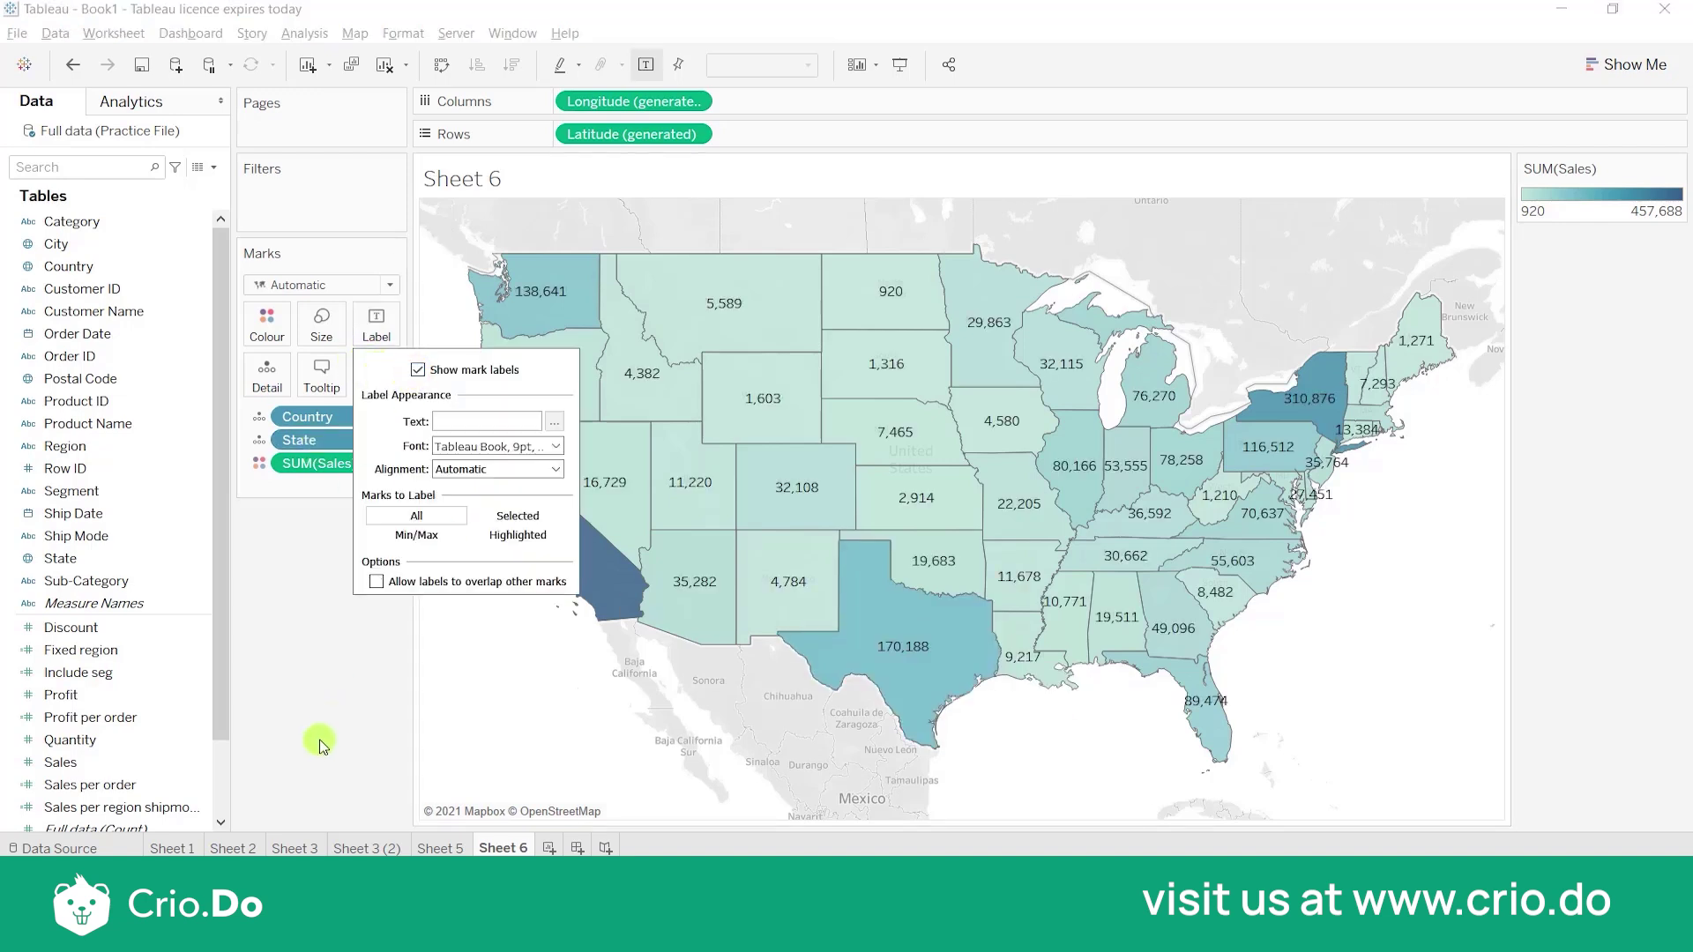
left_click(315, 748)
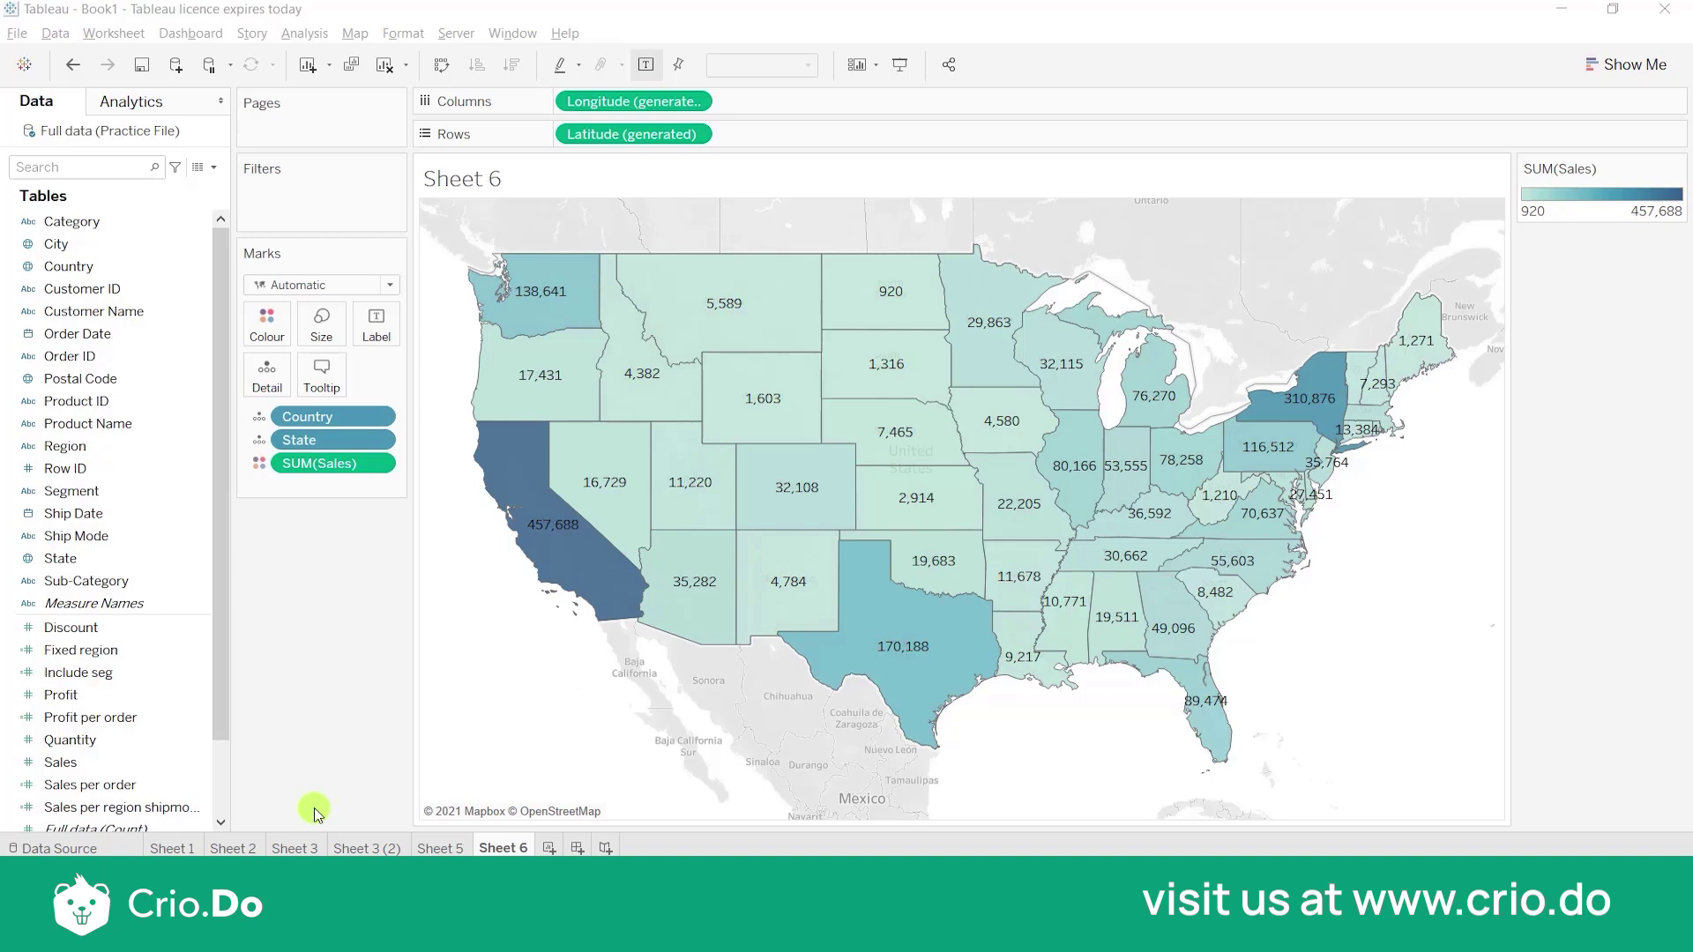
mouse_move(548, 565)
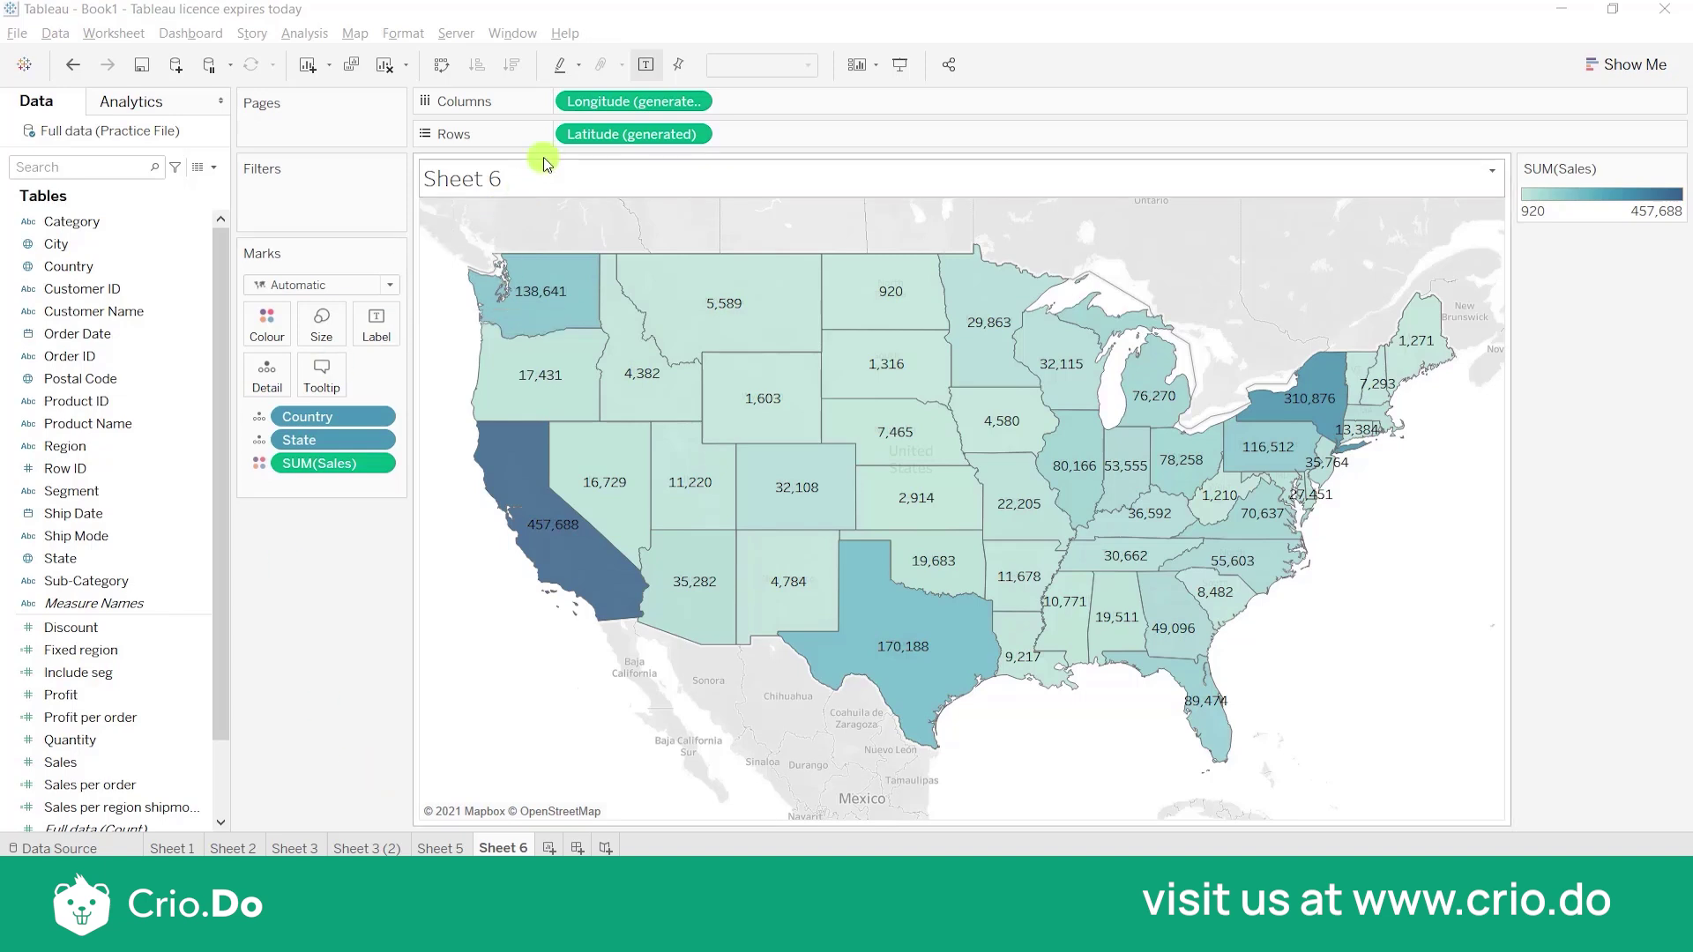
left_click(542, 129)
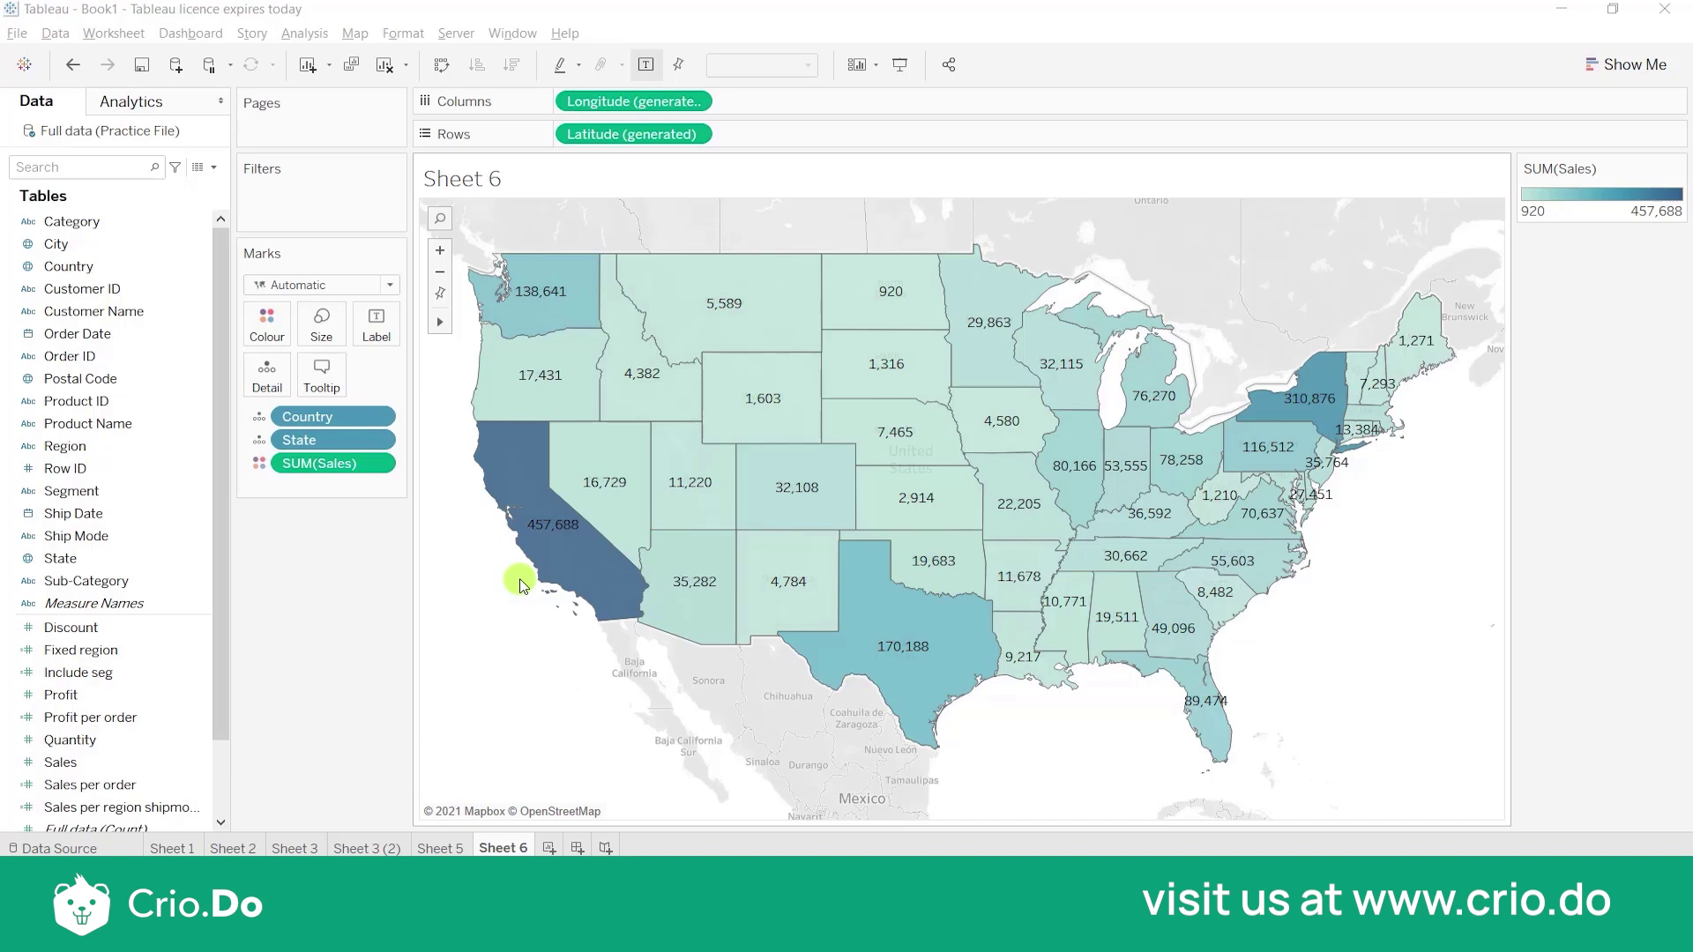
Switch to the Finished Flightpaths map on Tableau Public in the browser and highlight the Jakarta to Mexico City path.
key("alt+Tab")
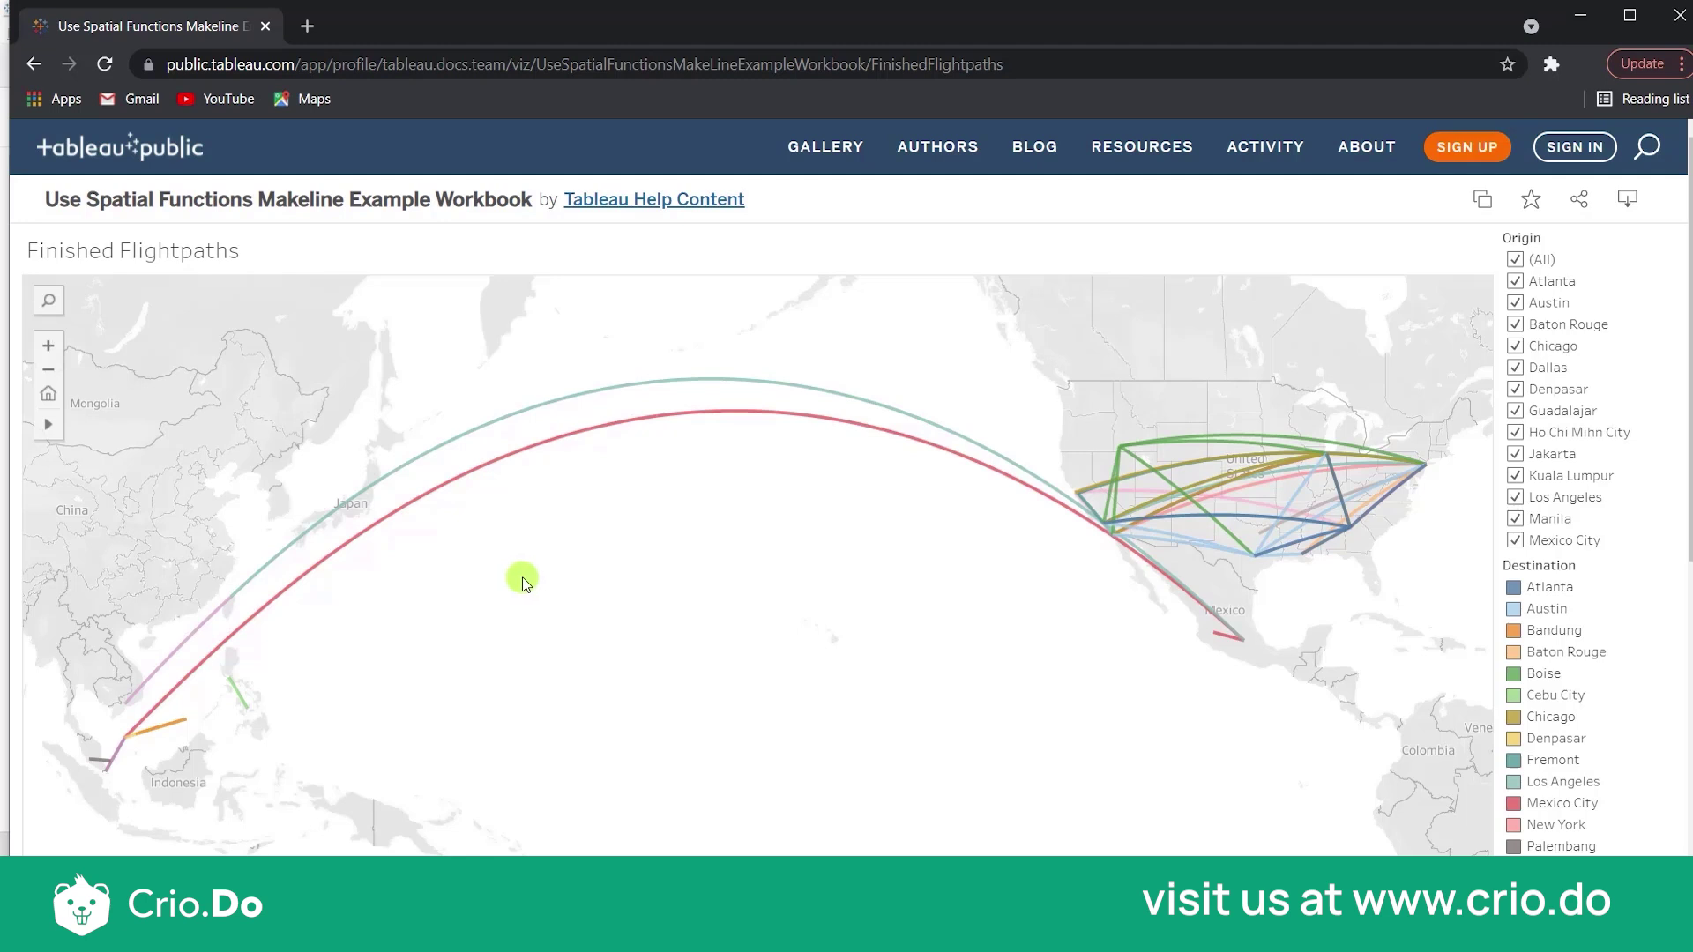
mouse_move(569, 436)
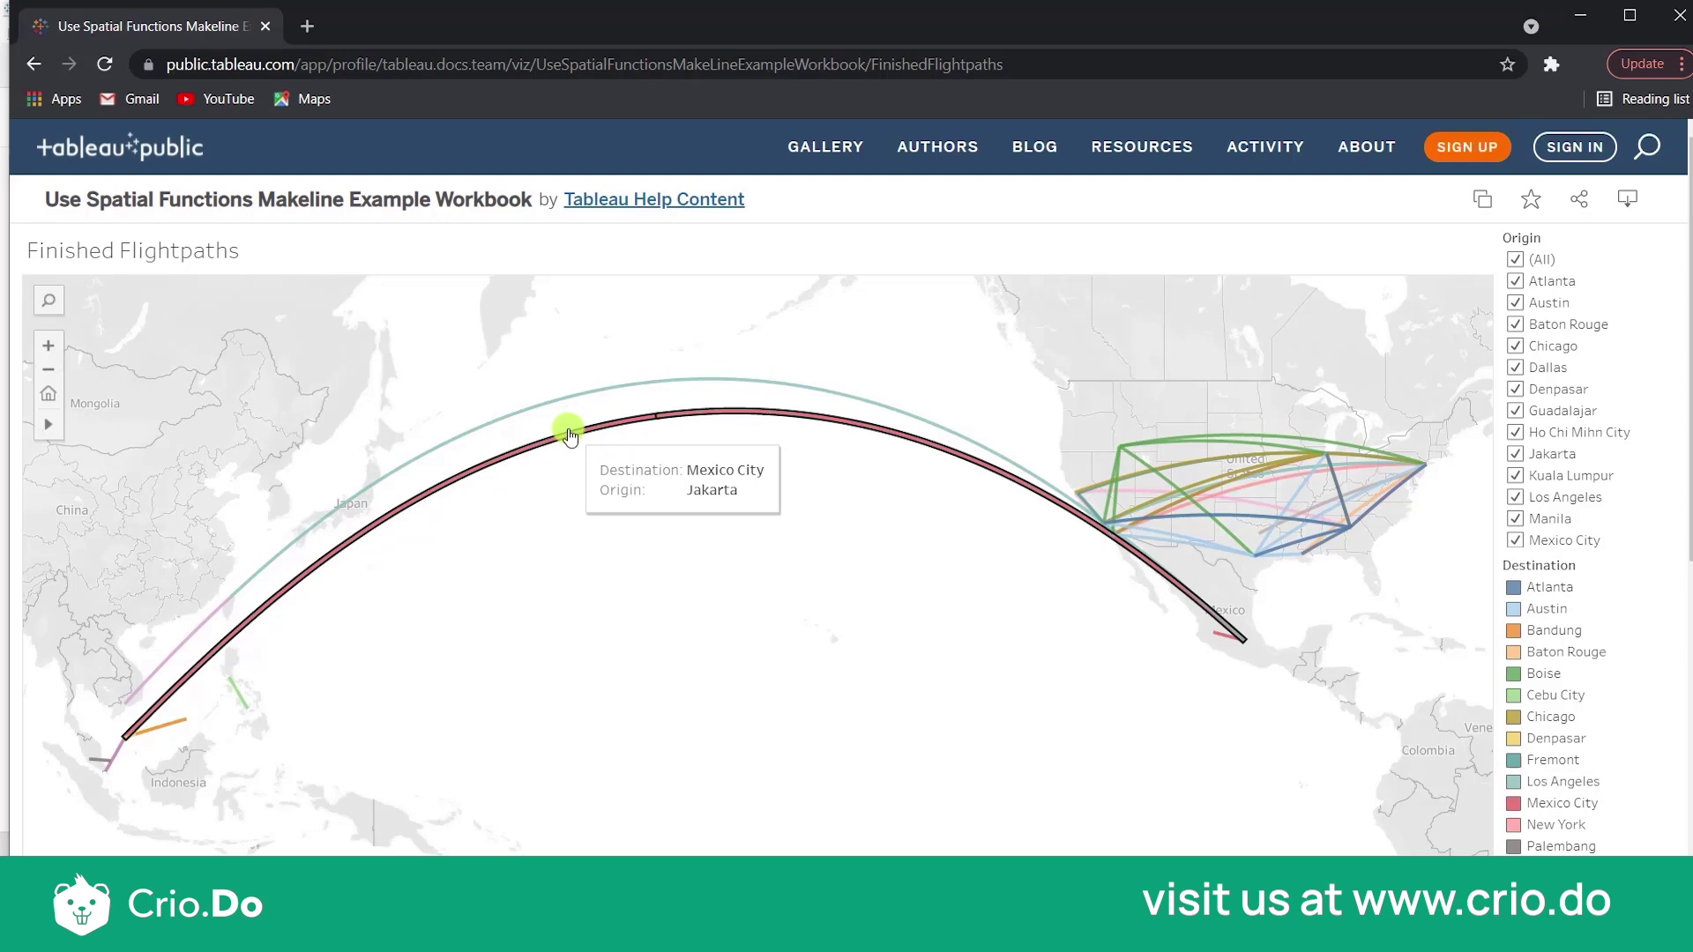
left_click(568, 436)
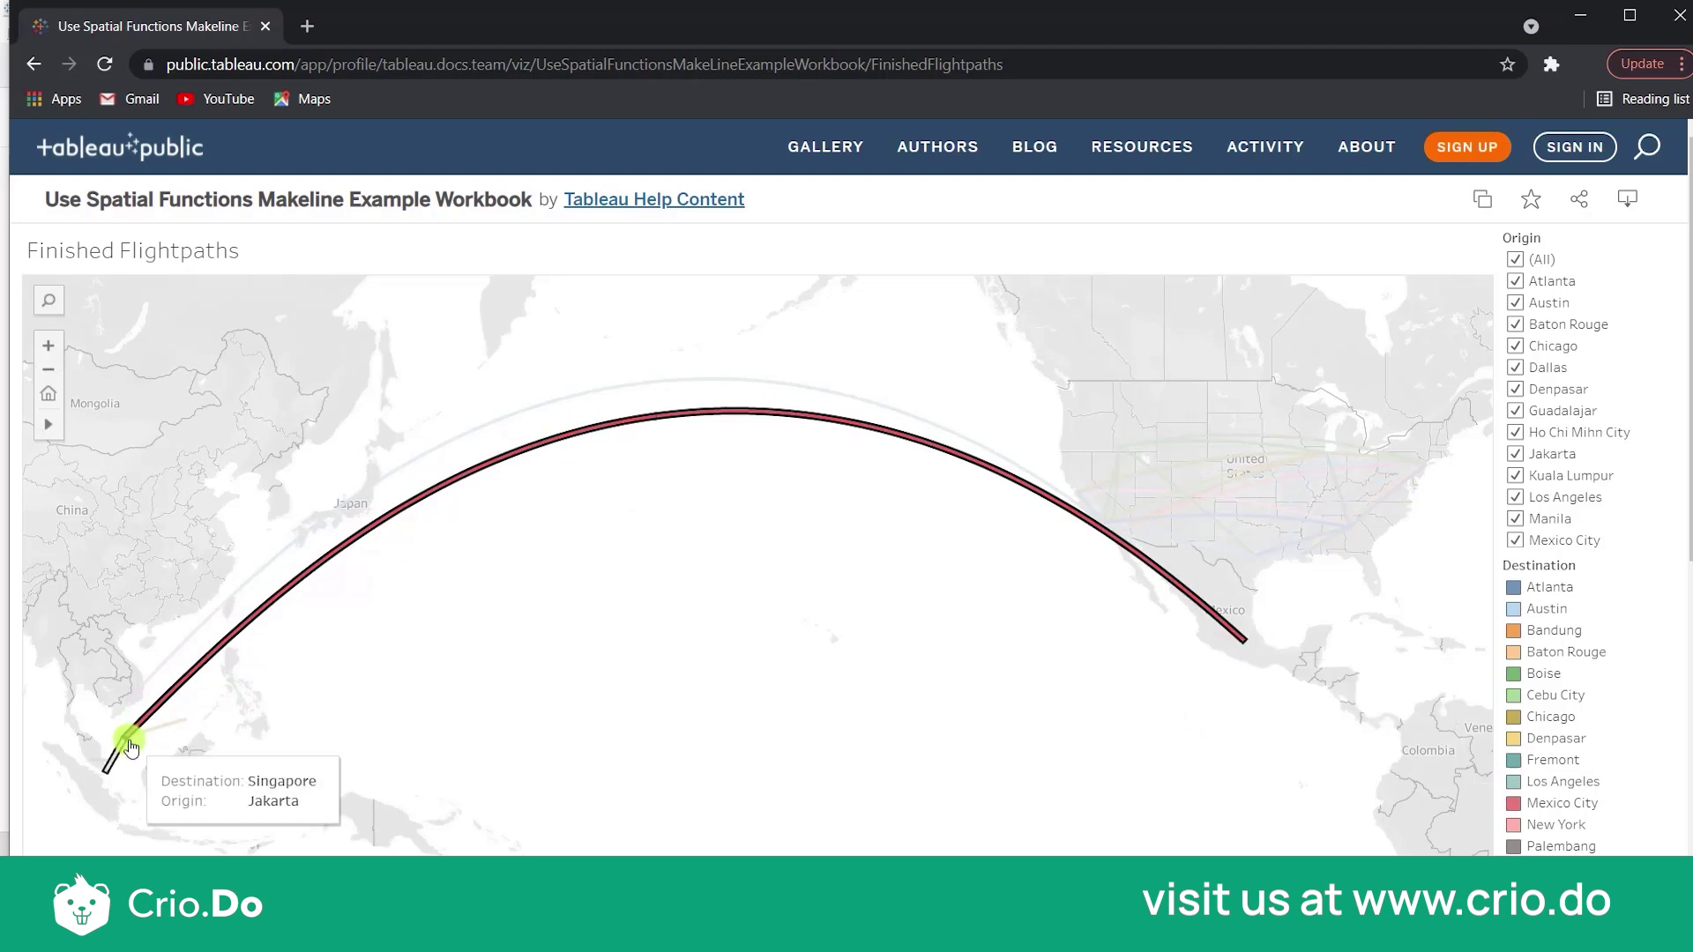
mouse_move(225, 649)
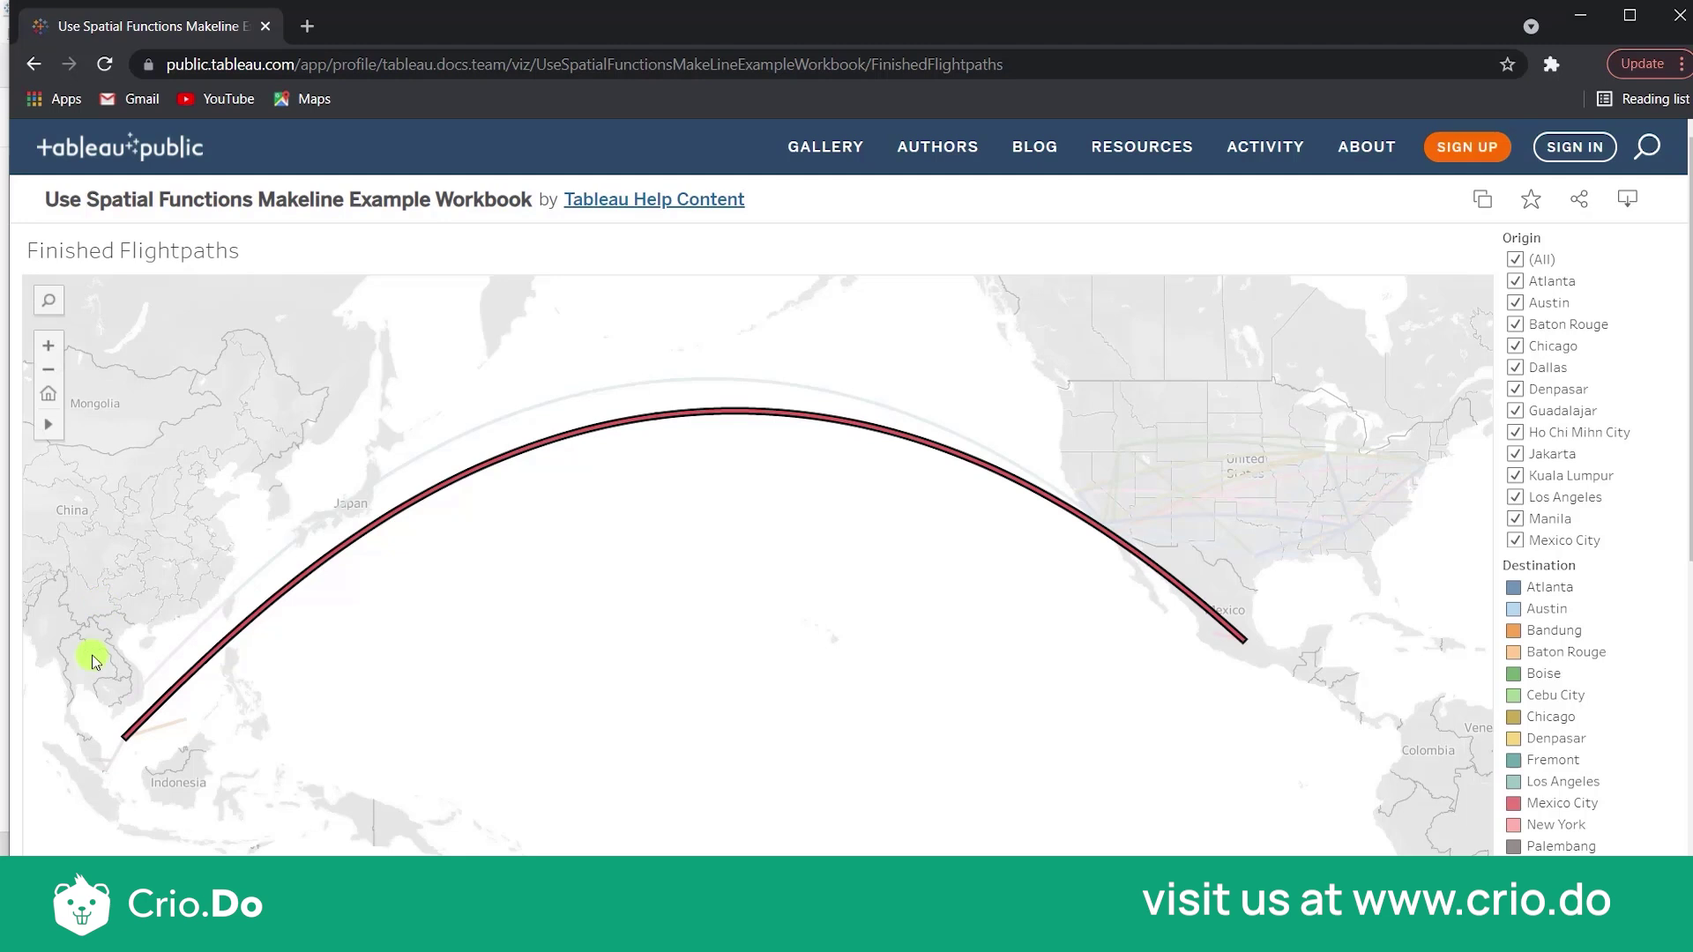
left_click(397, 512)
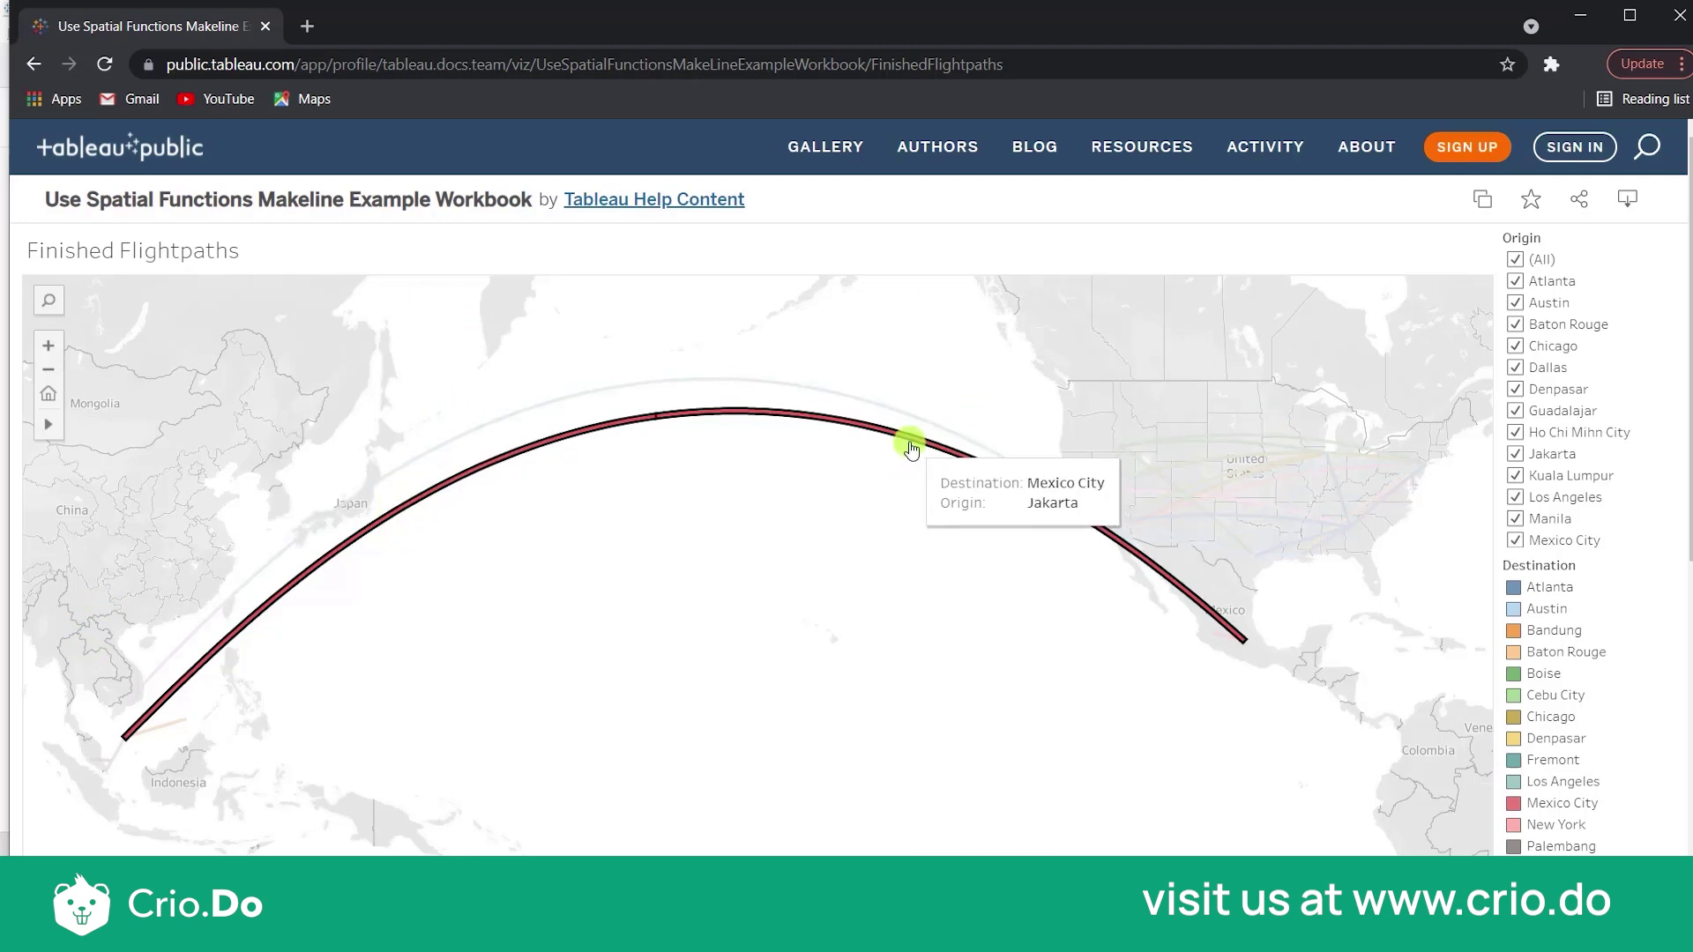
View the full underlying data of the Jakarta to Mexico City flight path.
left_click(911, 446)
left_click(892, 435)
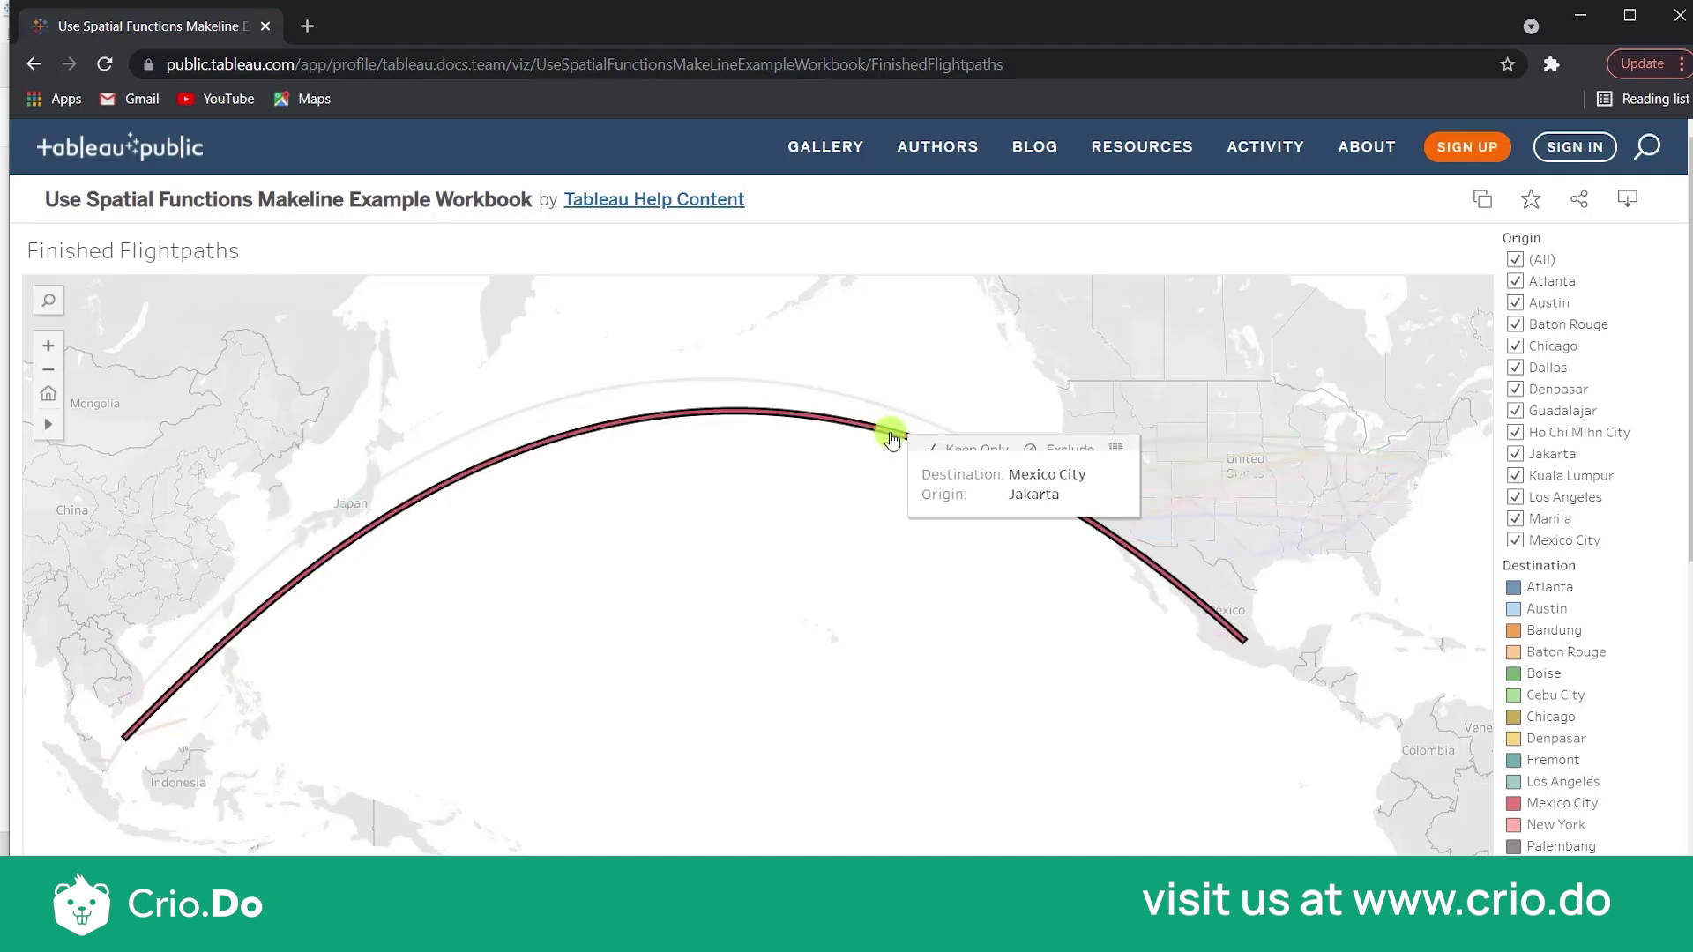
left_click(1126, 426)
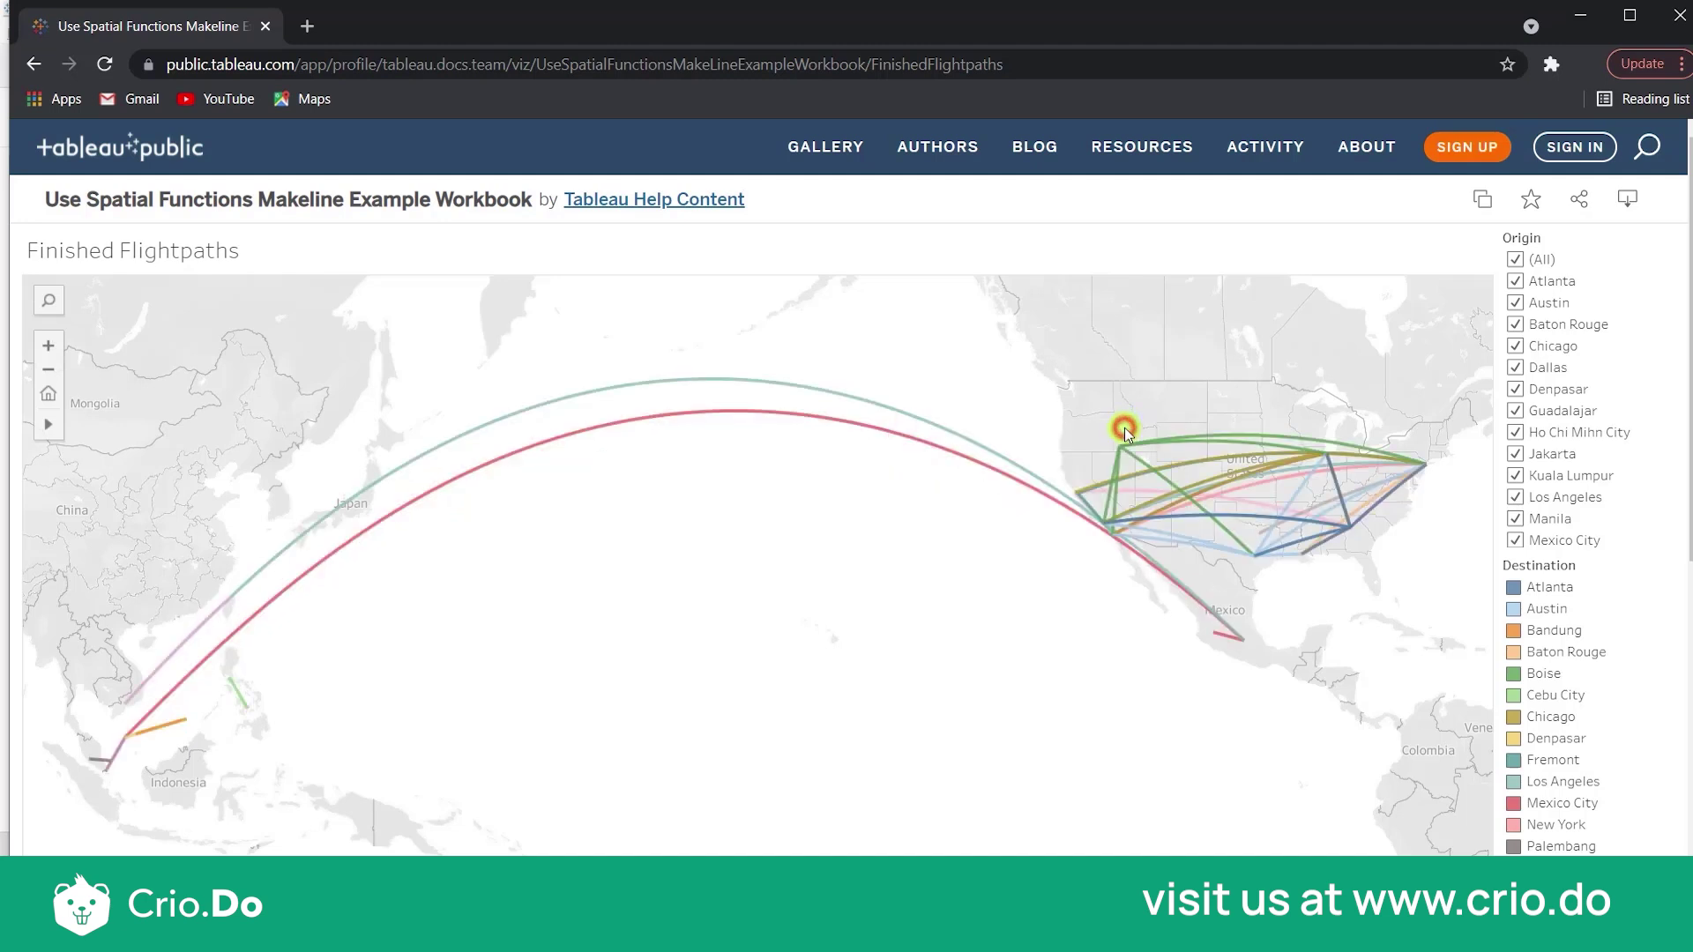
left_click(992, 474)
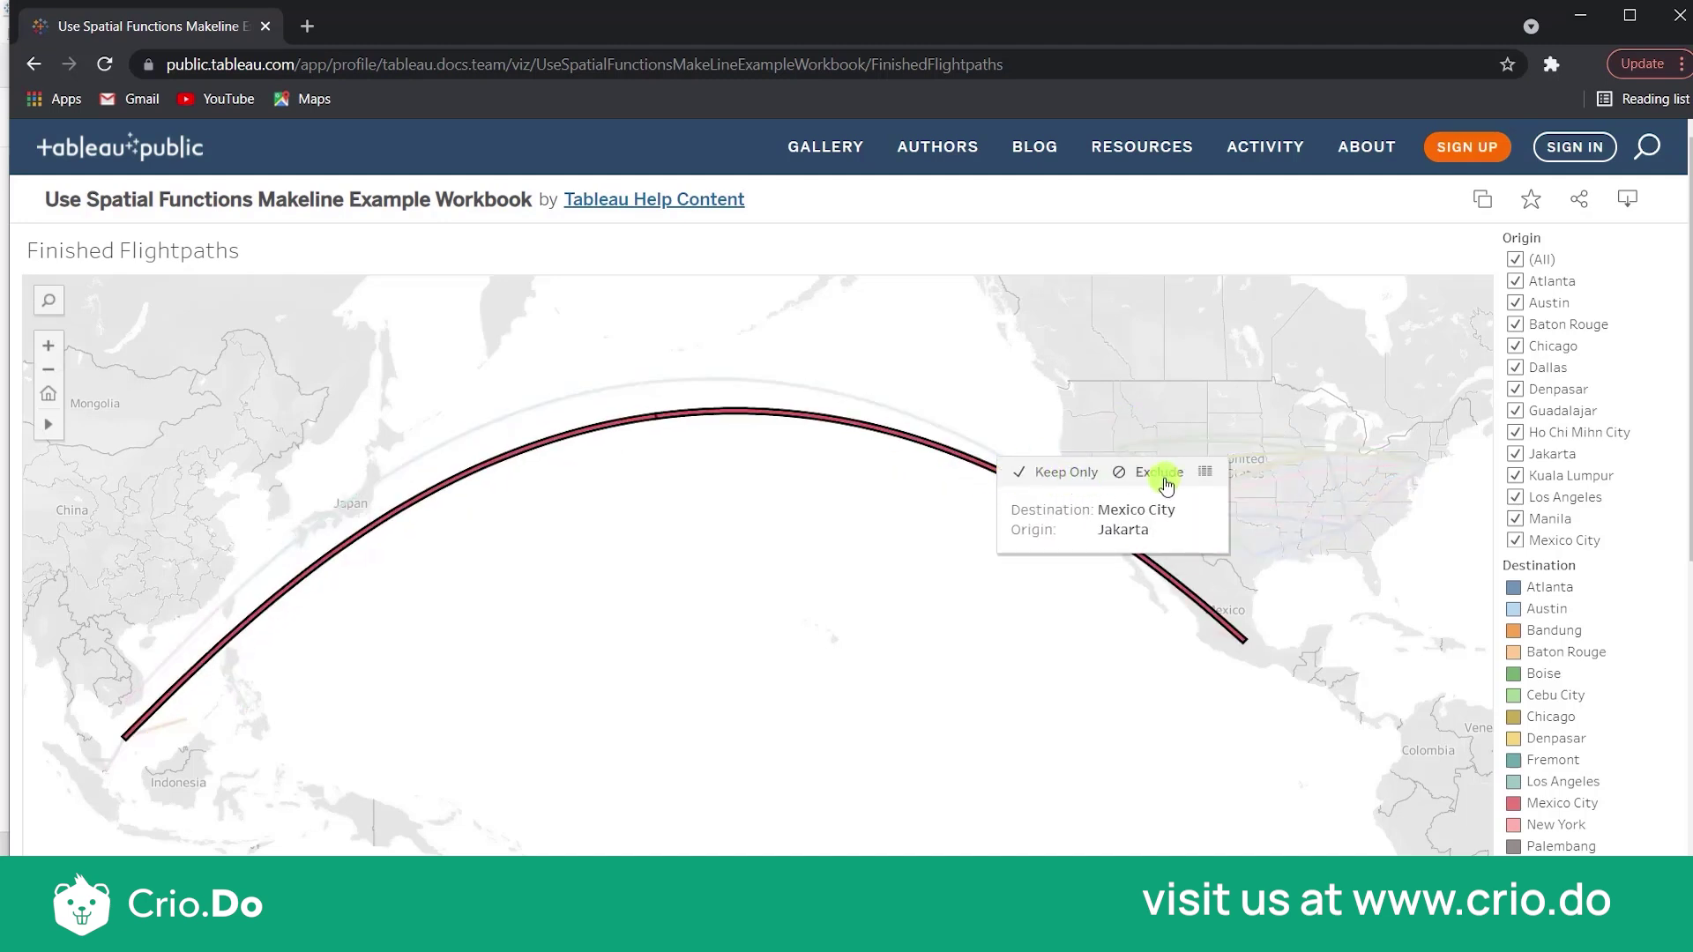
left_click(1209, 470)
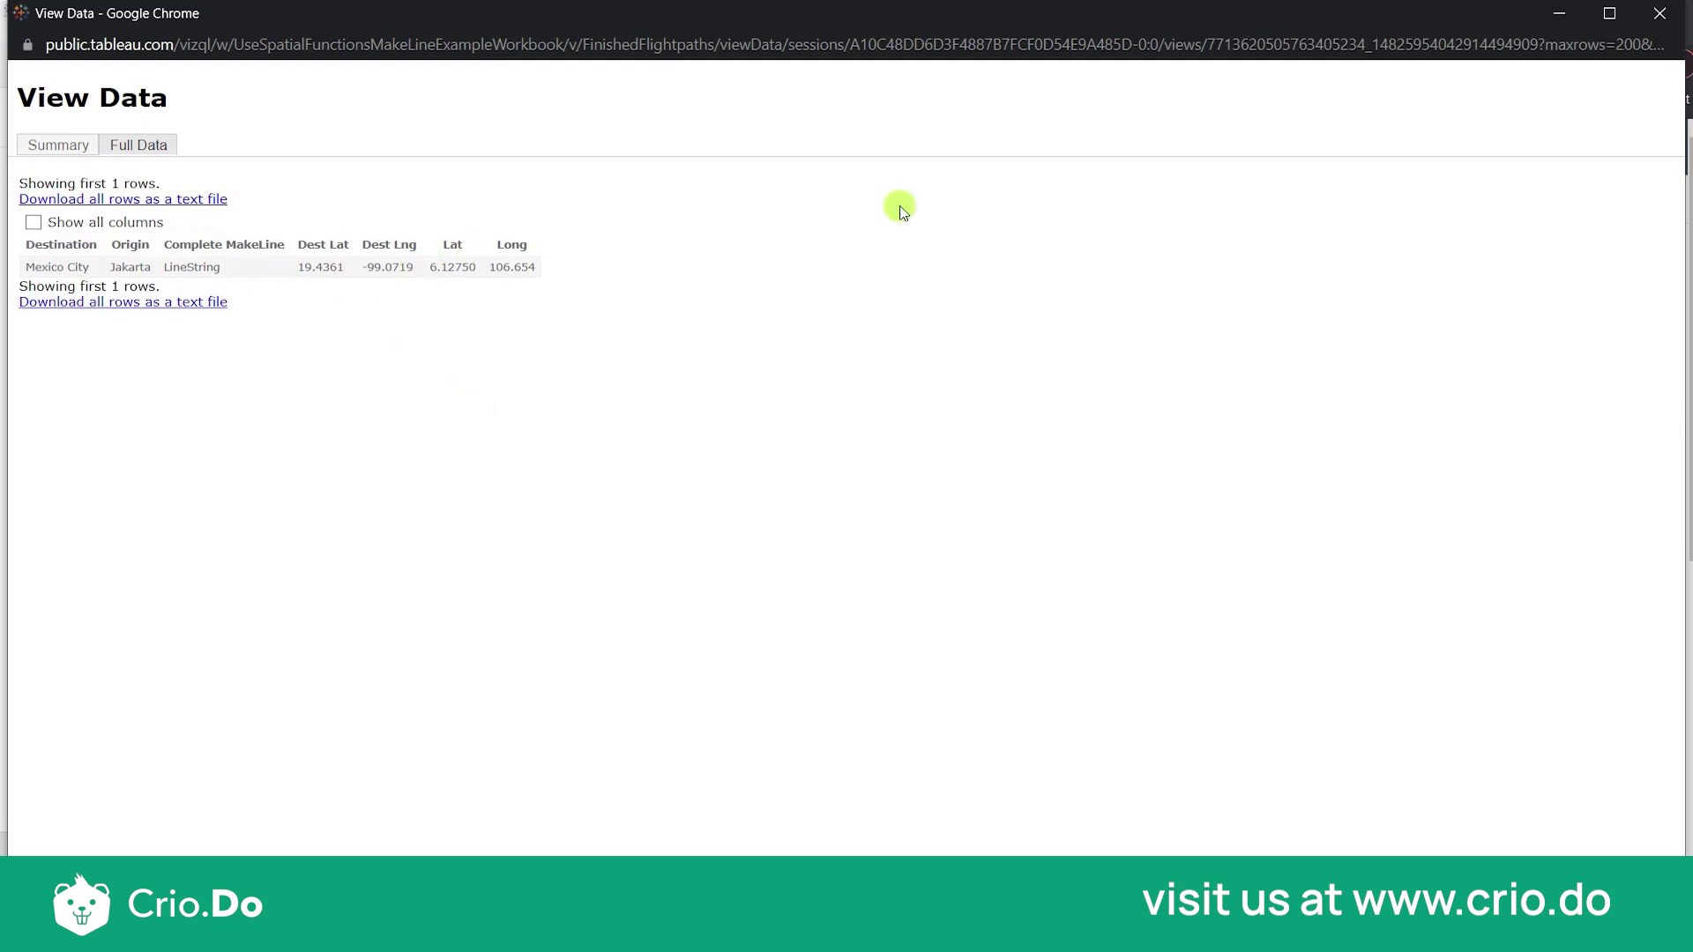
Close the underlying data and highlight the Taipei to Los Angeles path, followed by the coast-to-coast path linking California and New York.
left_click(1664, 18)
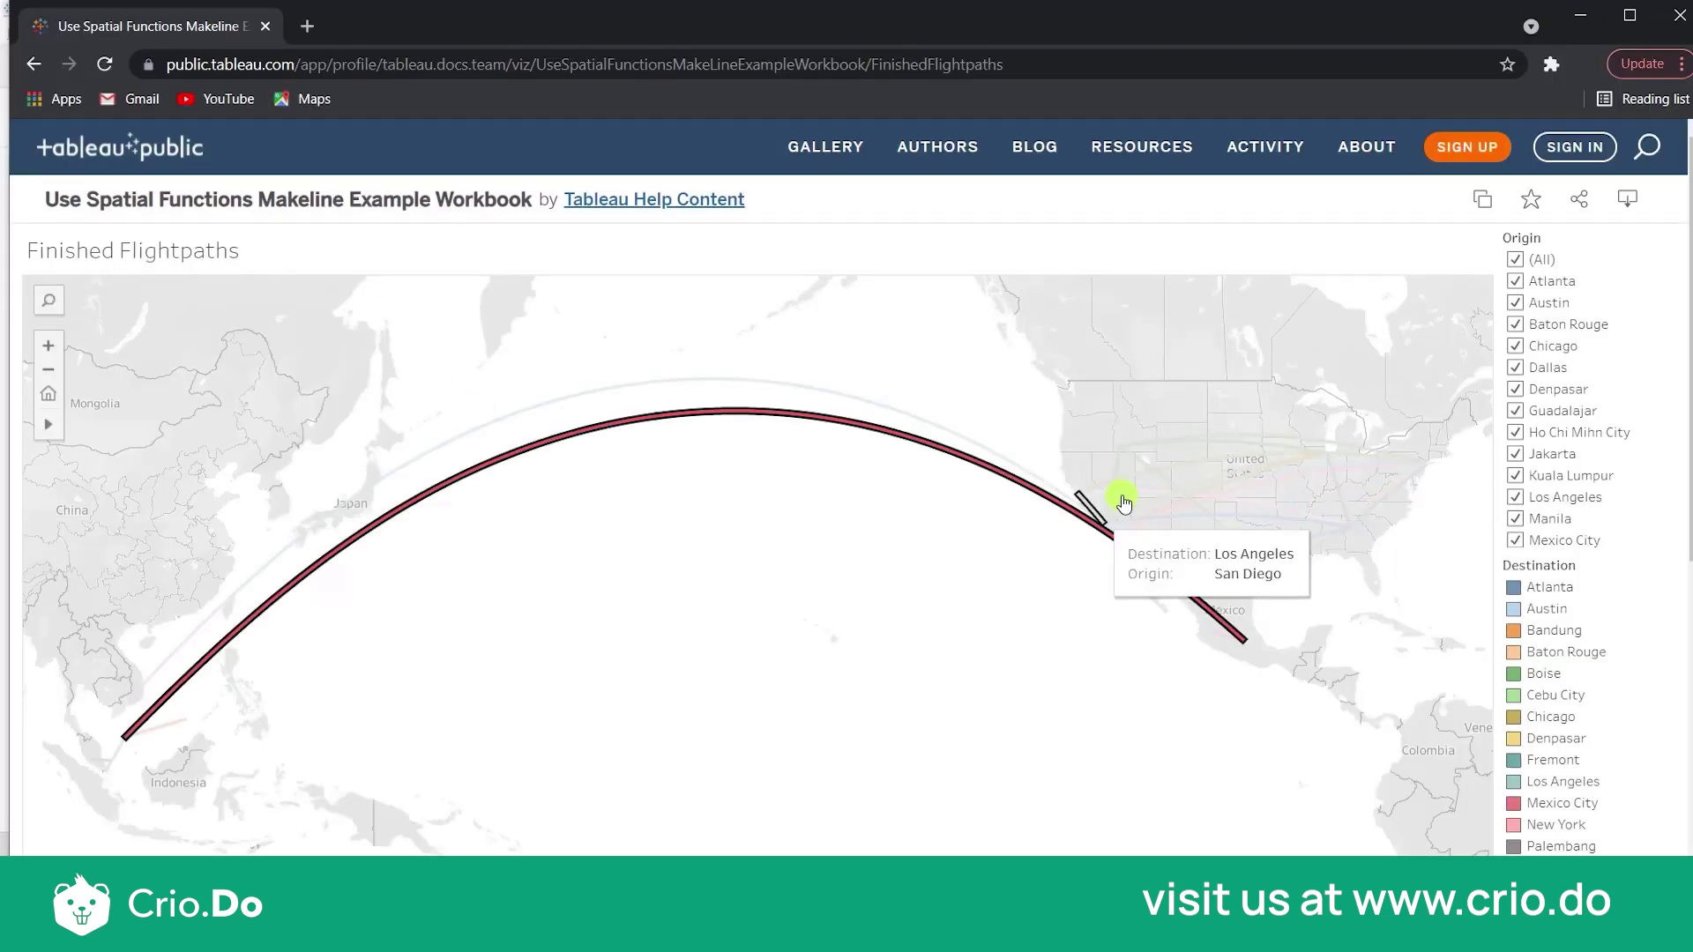
left_click(1004, 463)
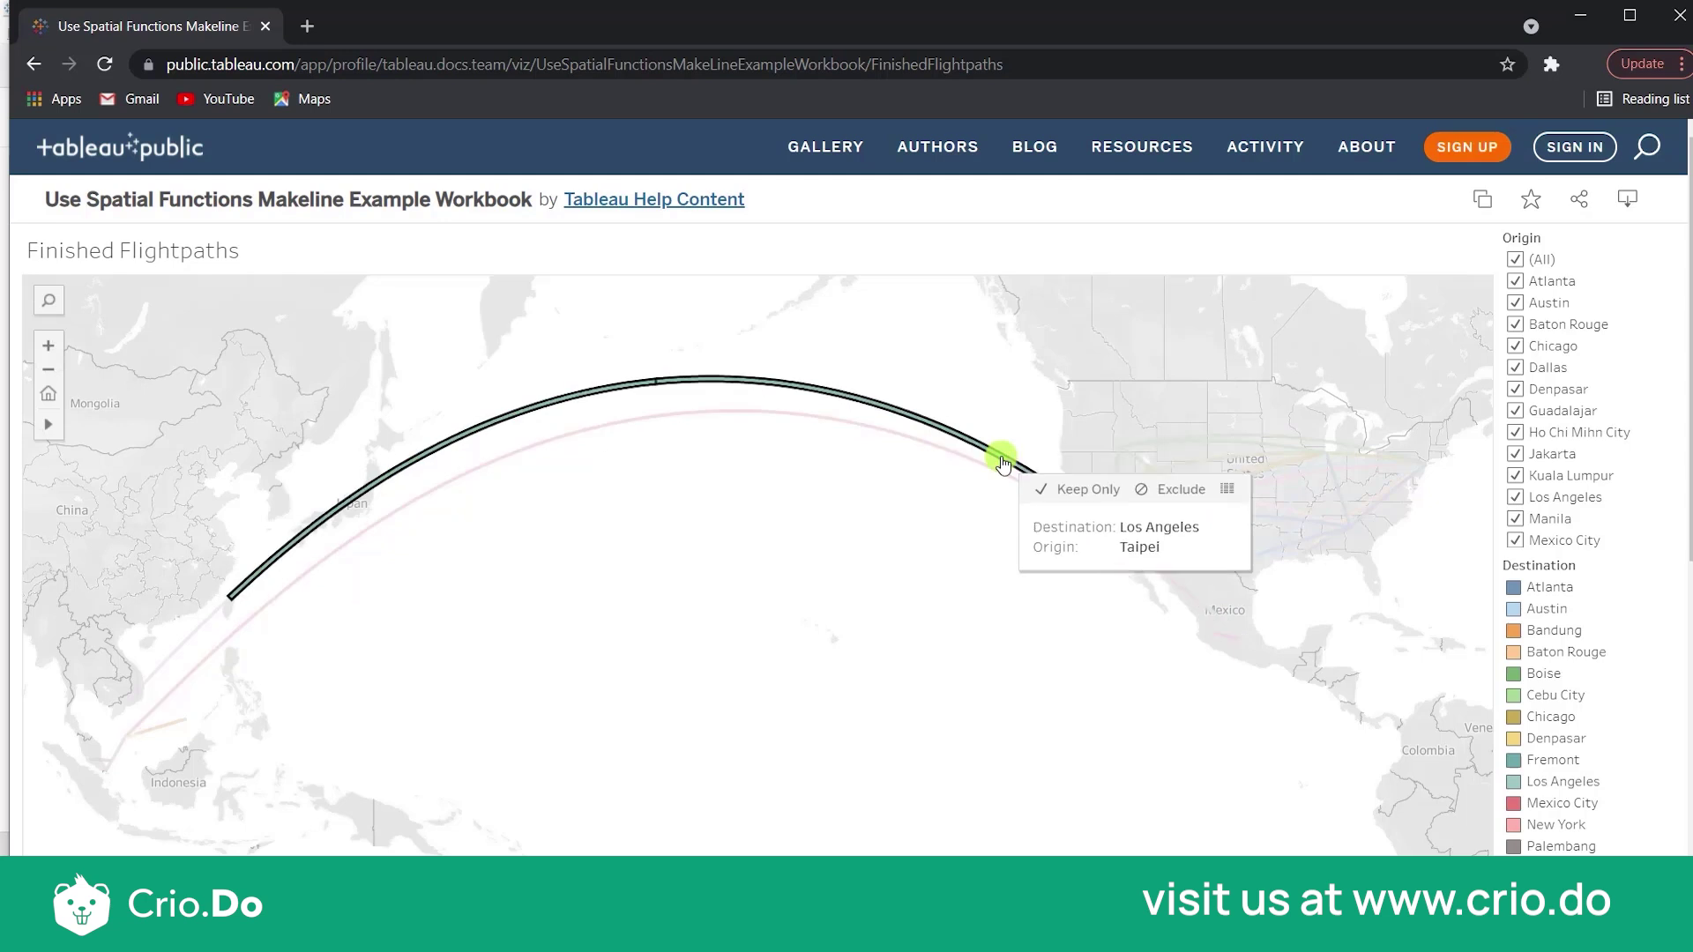
left_click(987, 650)
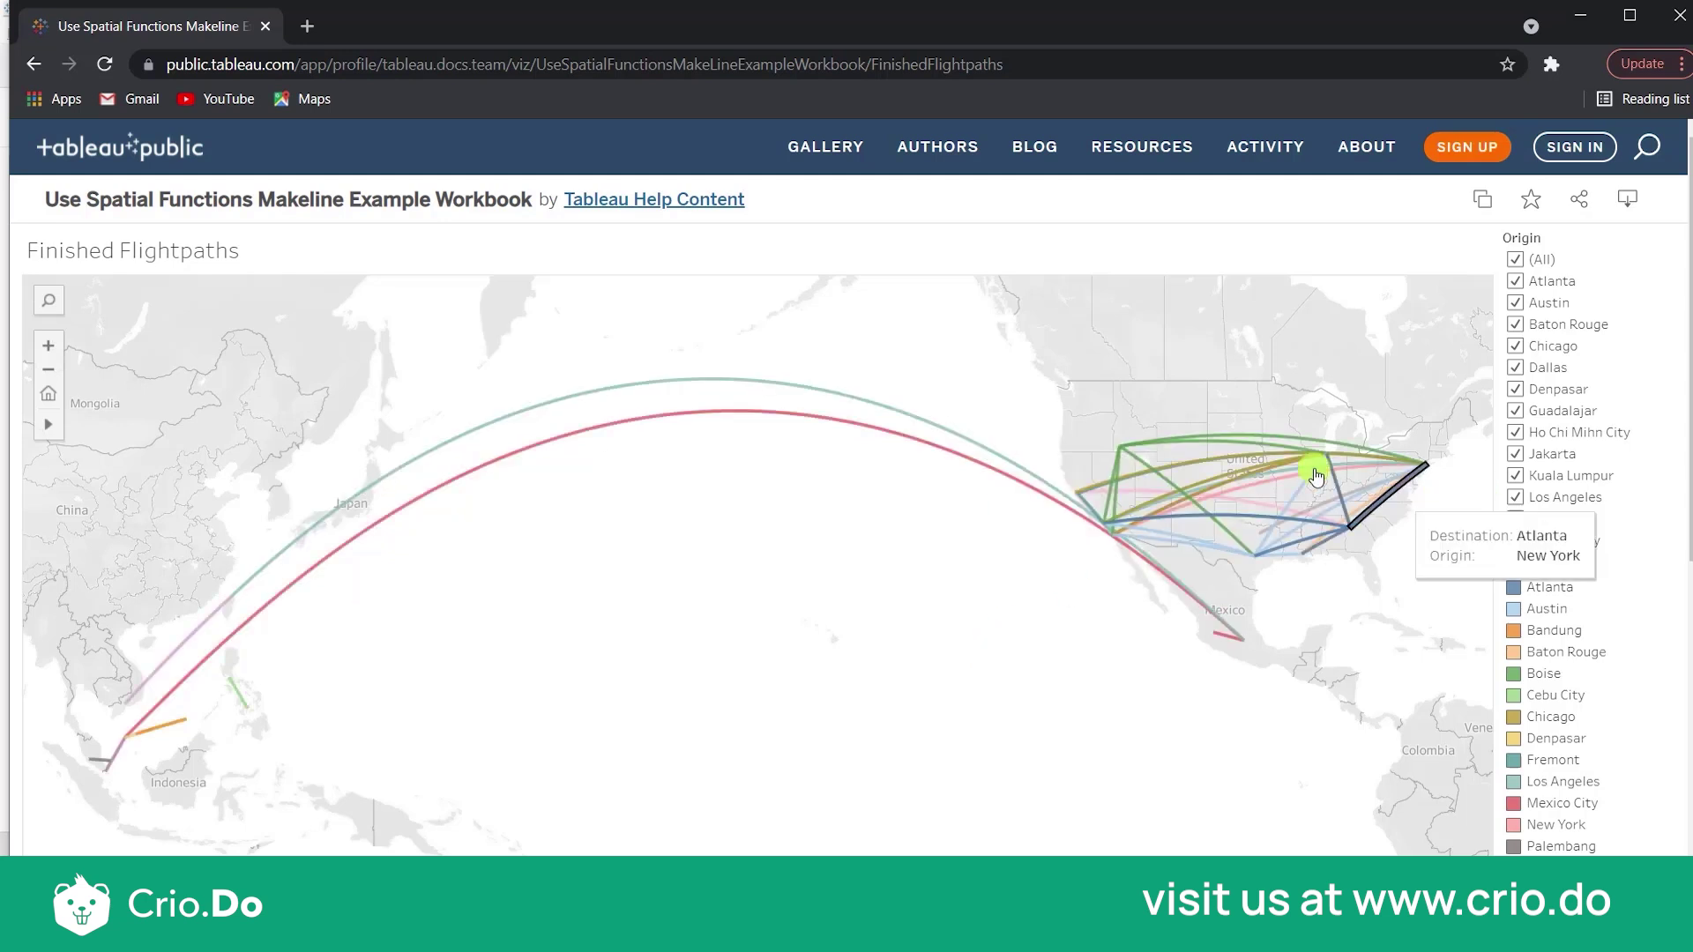
left_click(1244, 466)
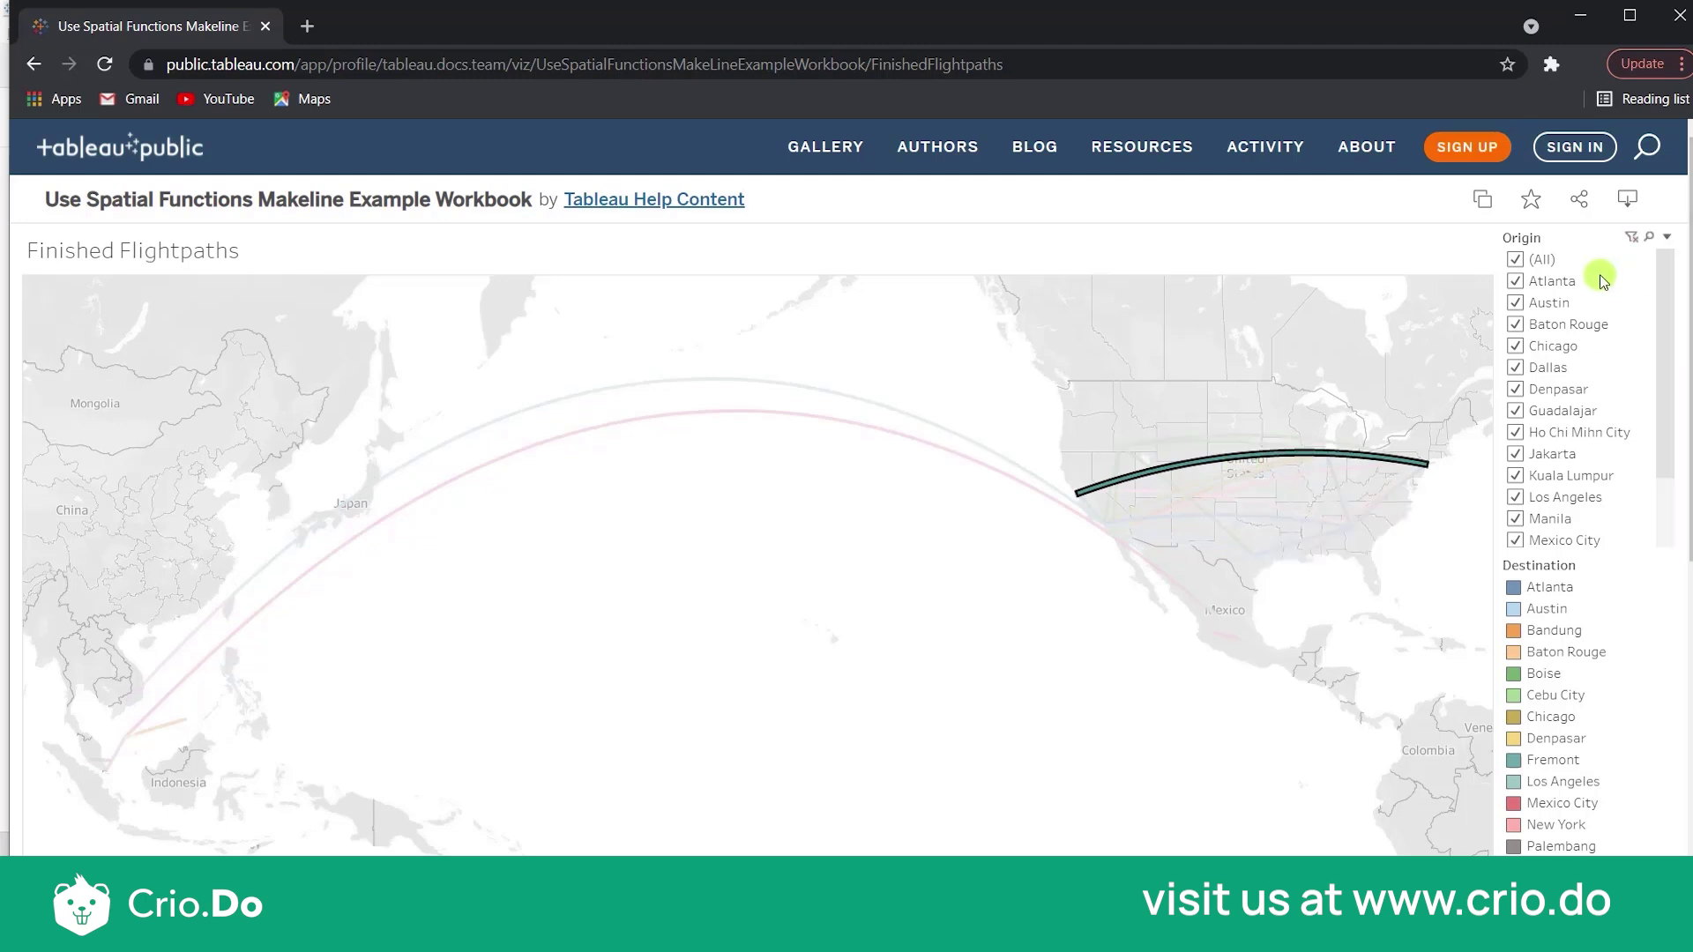
Clear all origins and view the flight paths departing from Denpasar alone, followed by those from New York alone.
left_click(1521, 261)
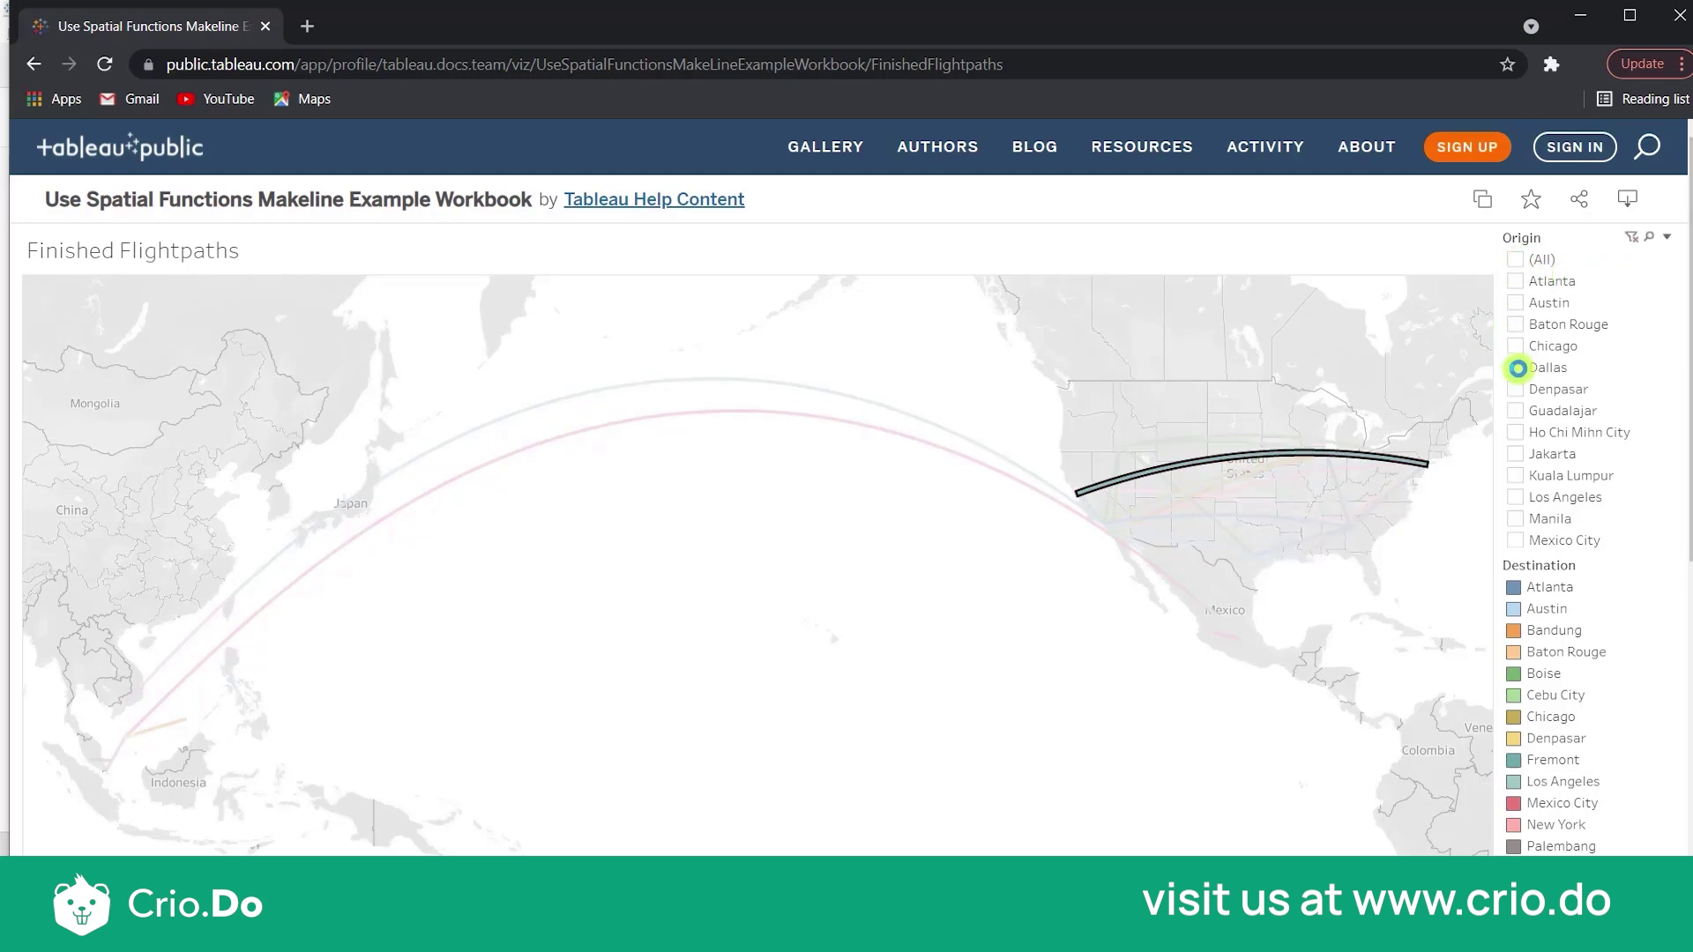
left_click(1516, 390)
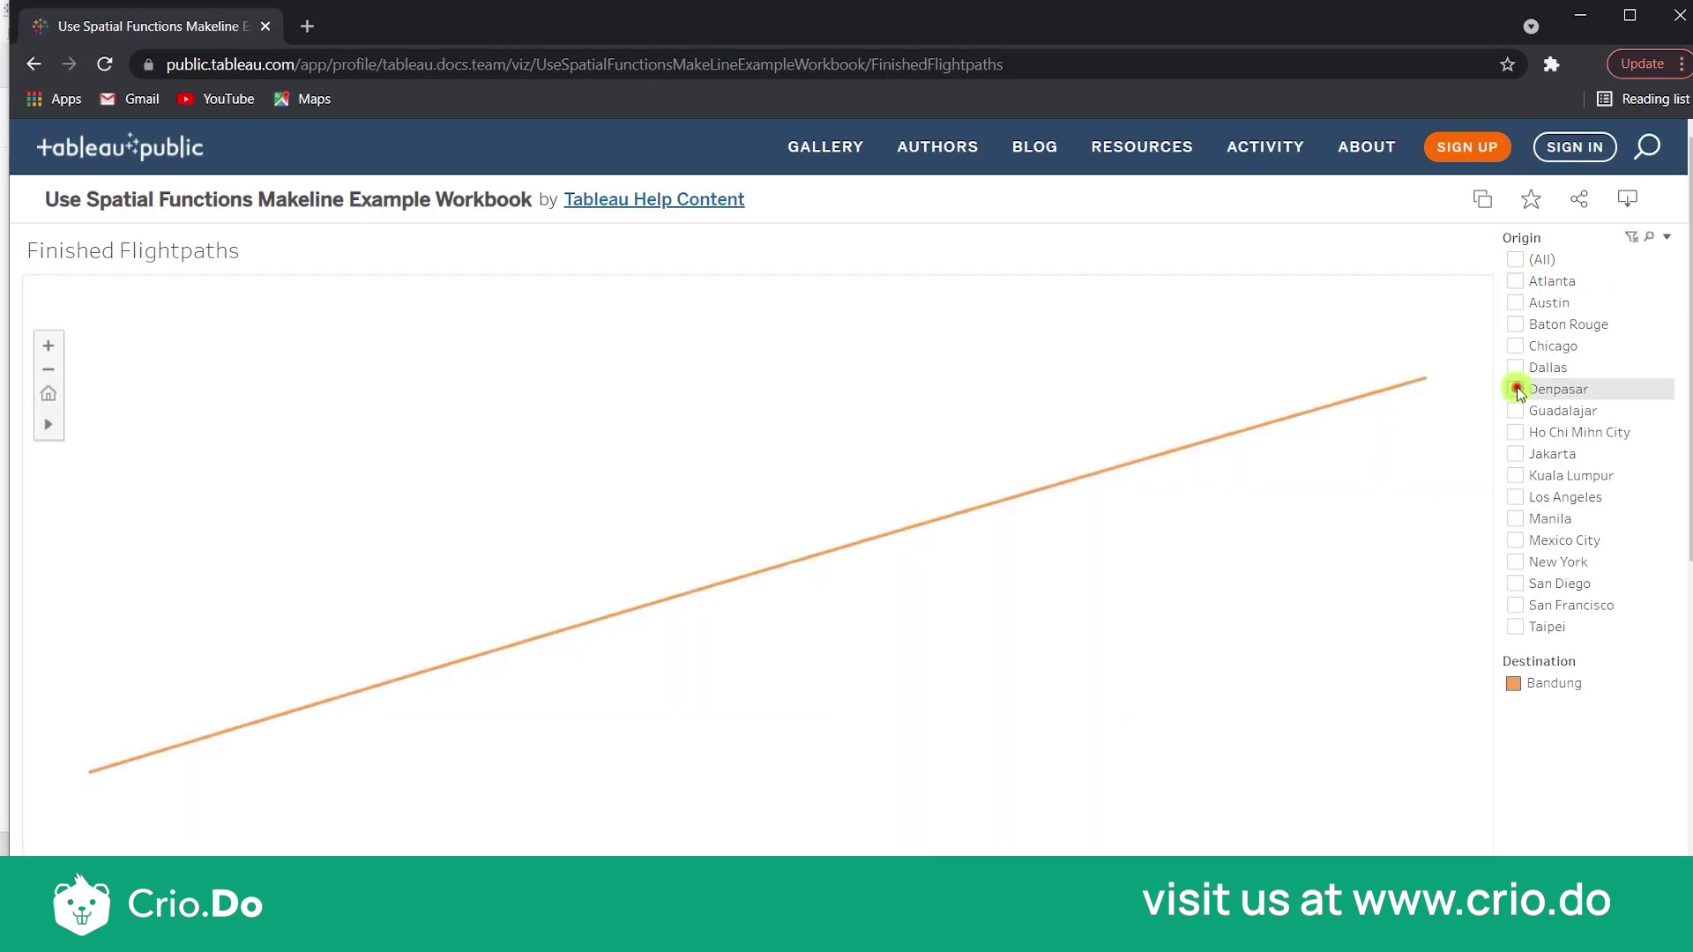
left_click(1516, 389)
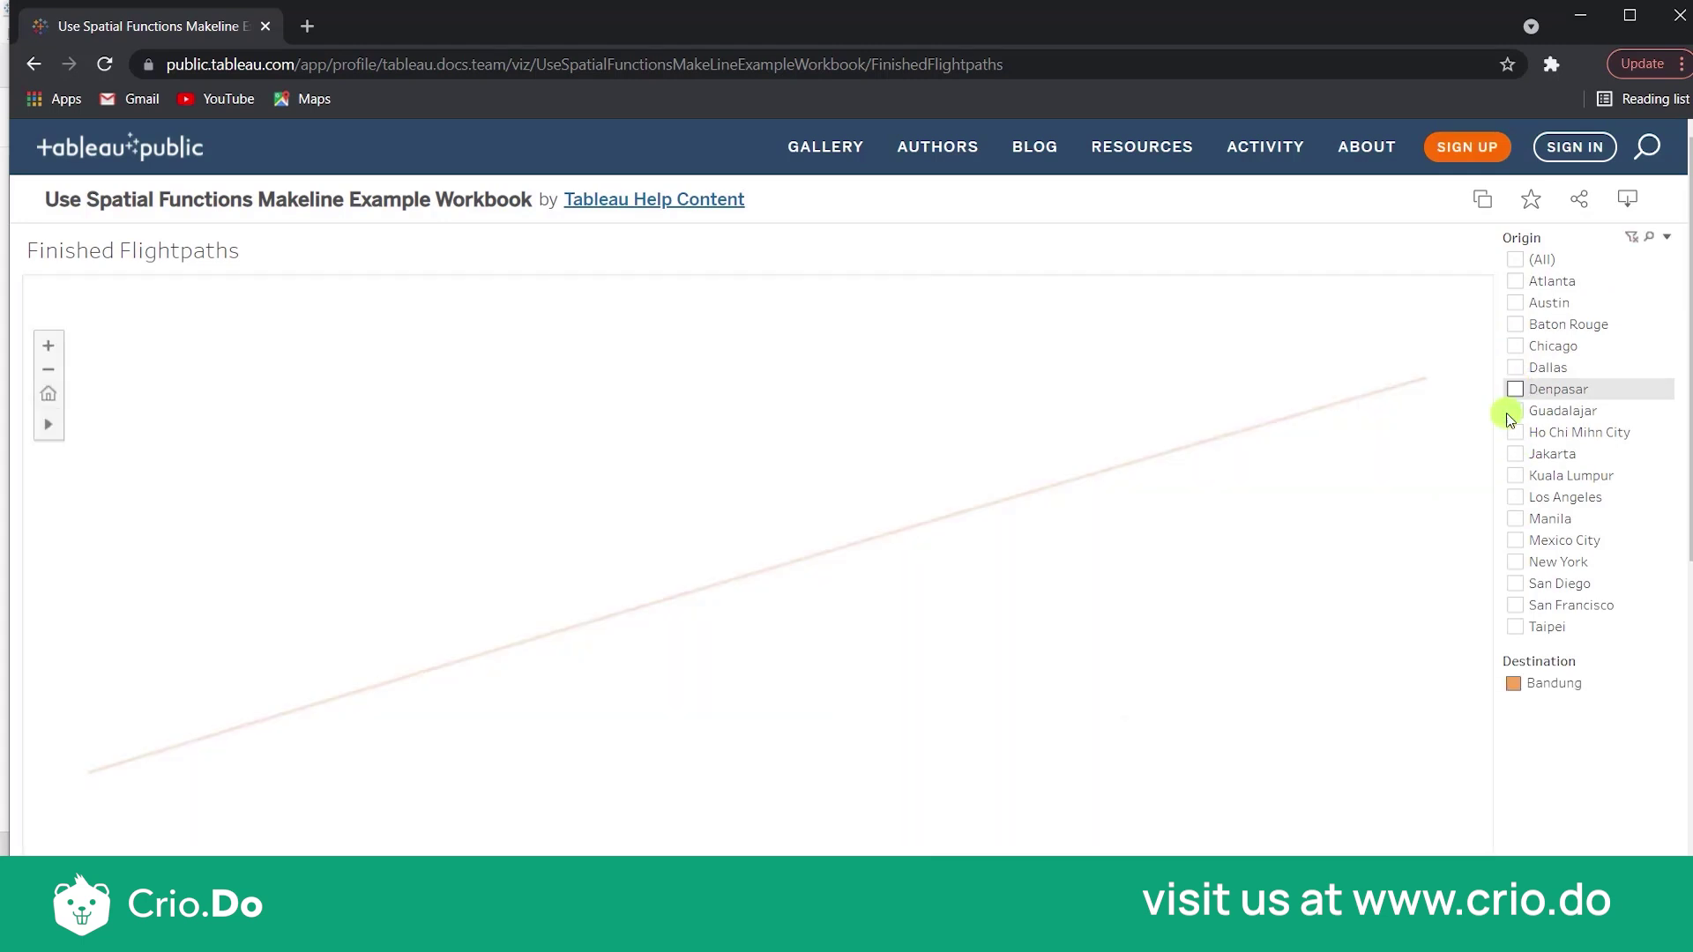
left_click(1516, 565)
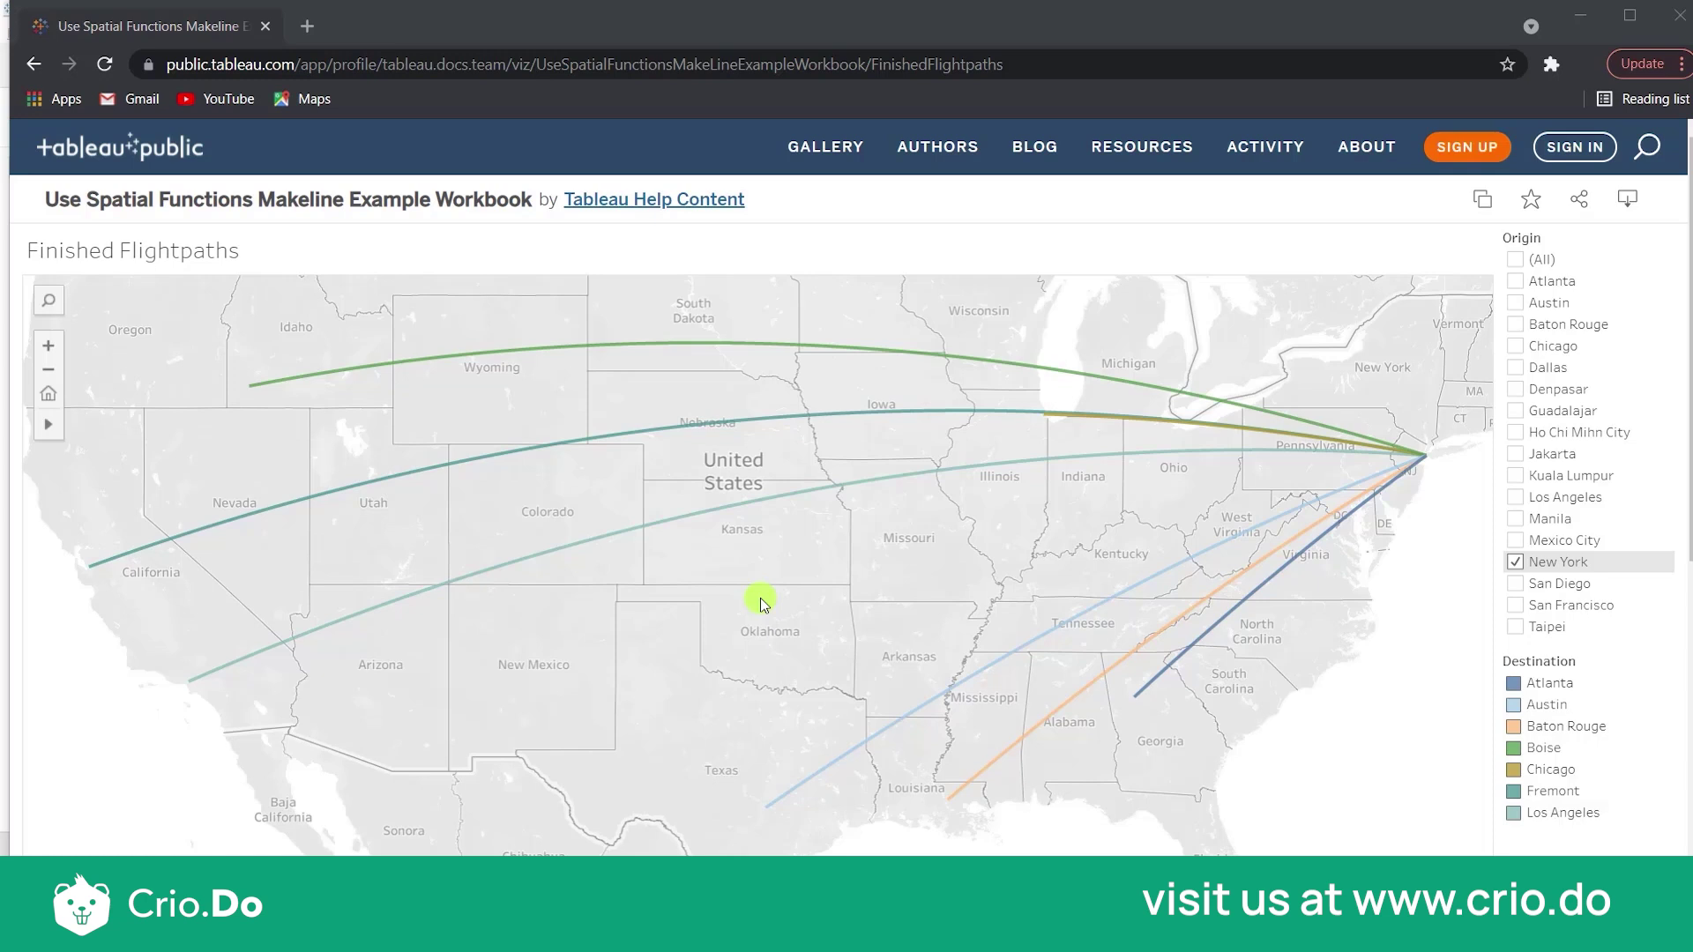
mouse_move(828, 353)
Replace the New York origin with Taipei to view its flight path, and restore all origins.
left_click(1515, 565)
left_click(1517, 625)
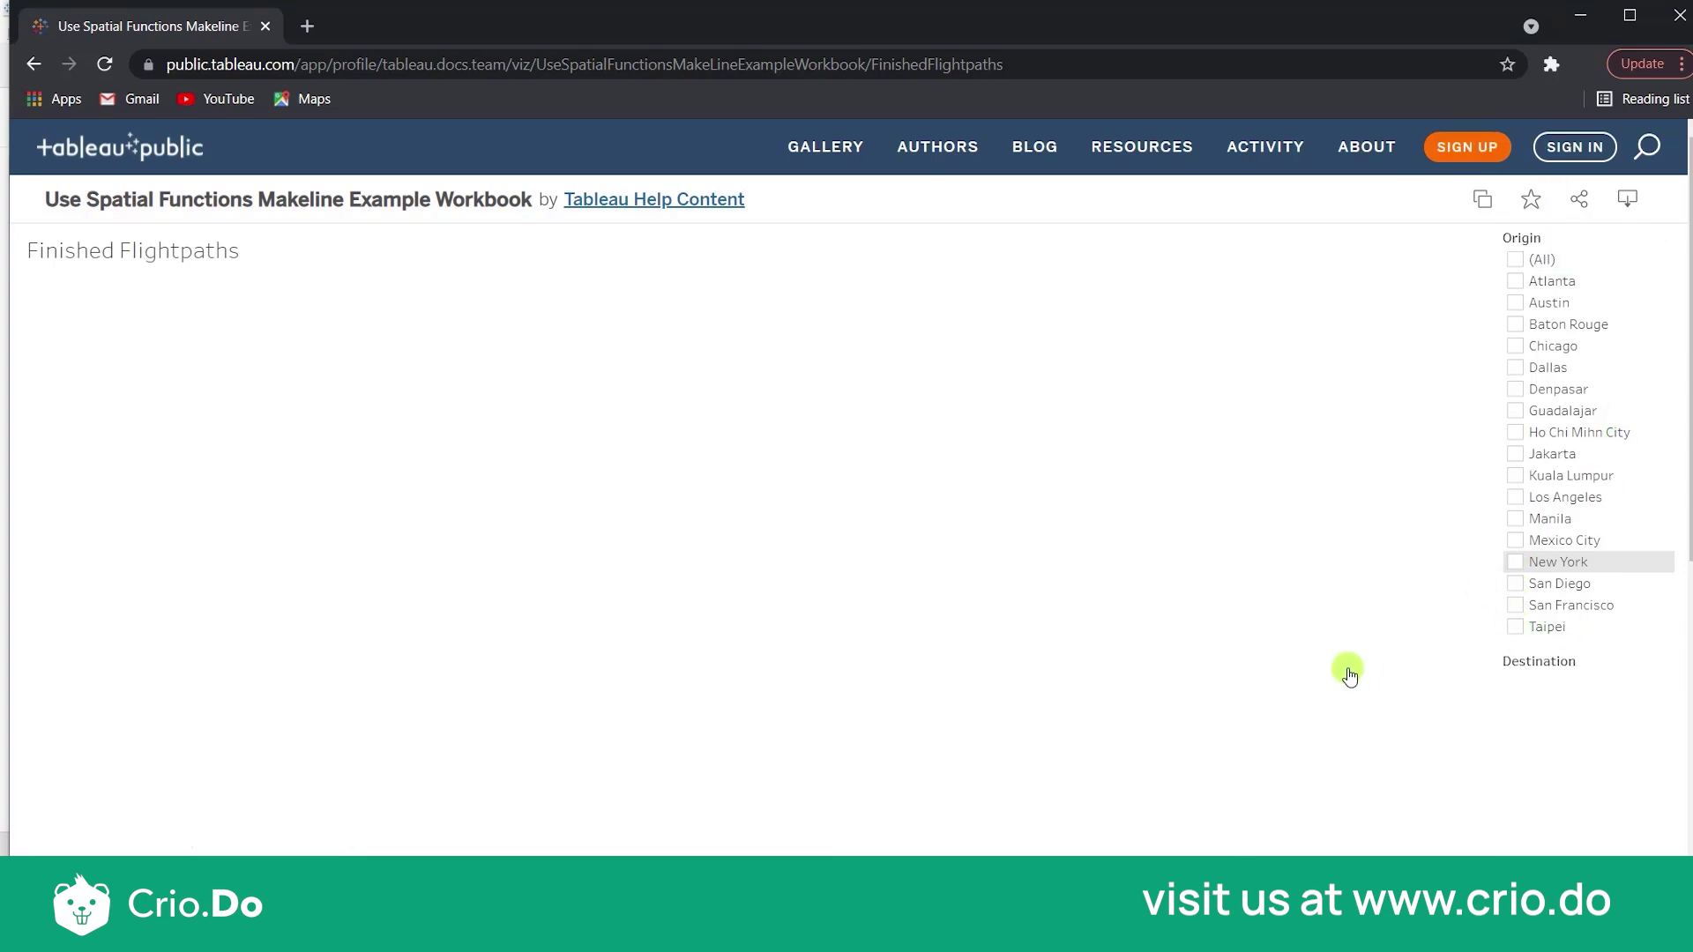
left_click(1515, 627)
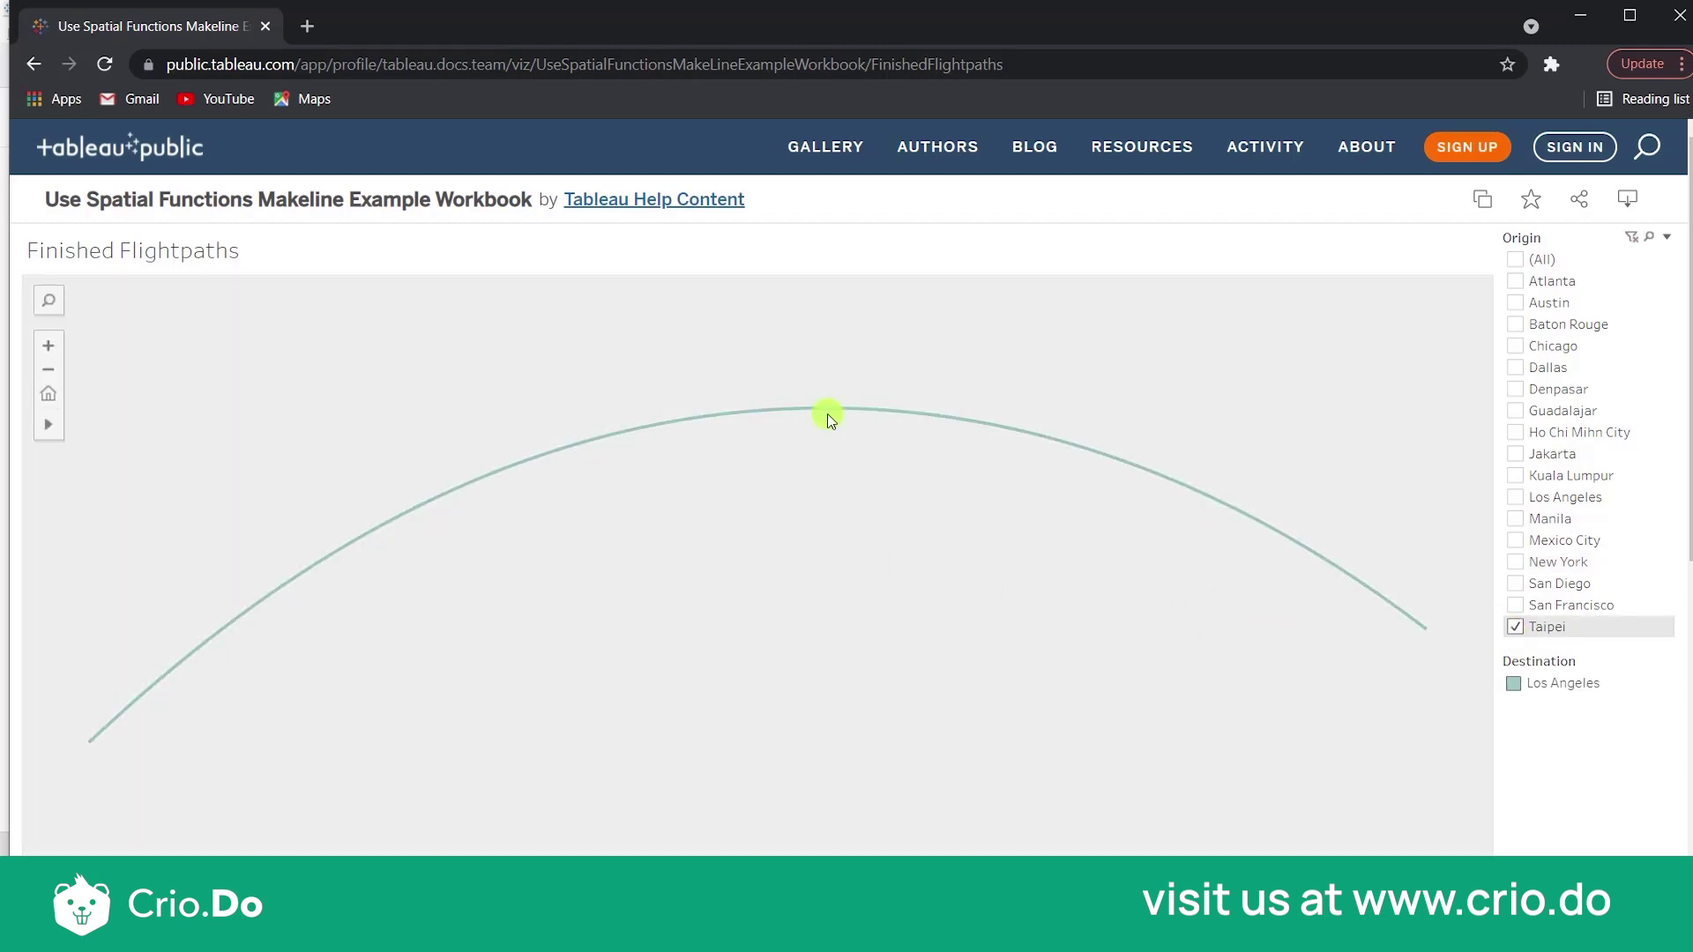
mouse_move(907, 432)
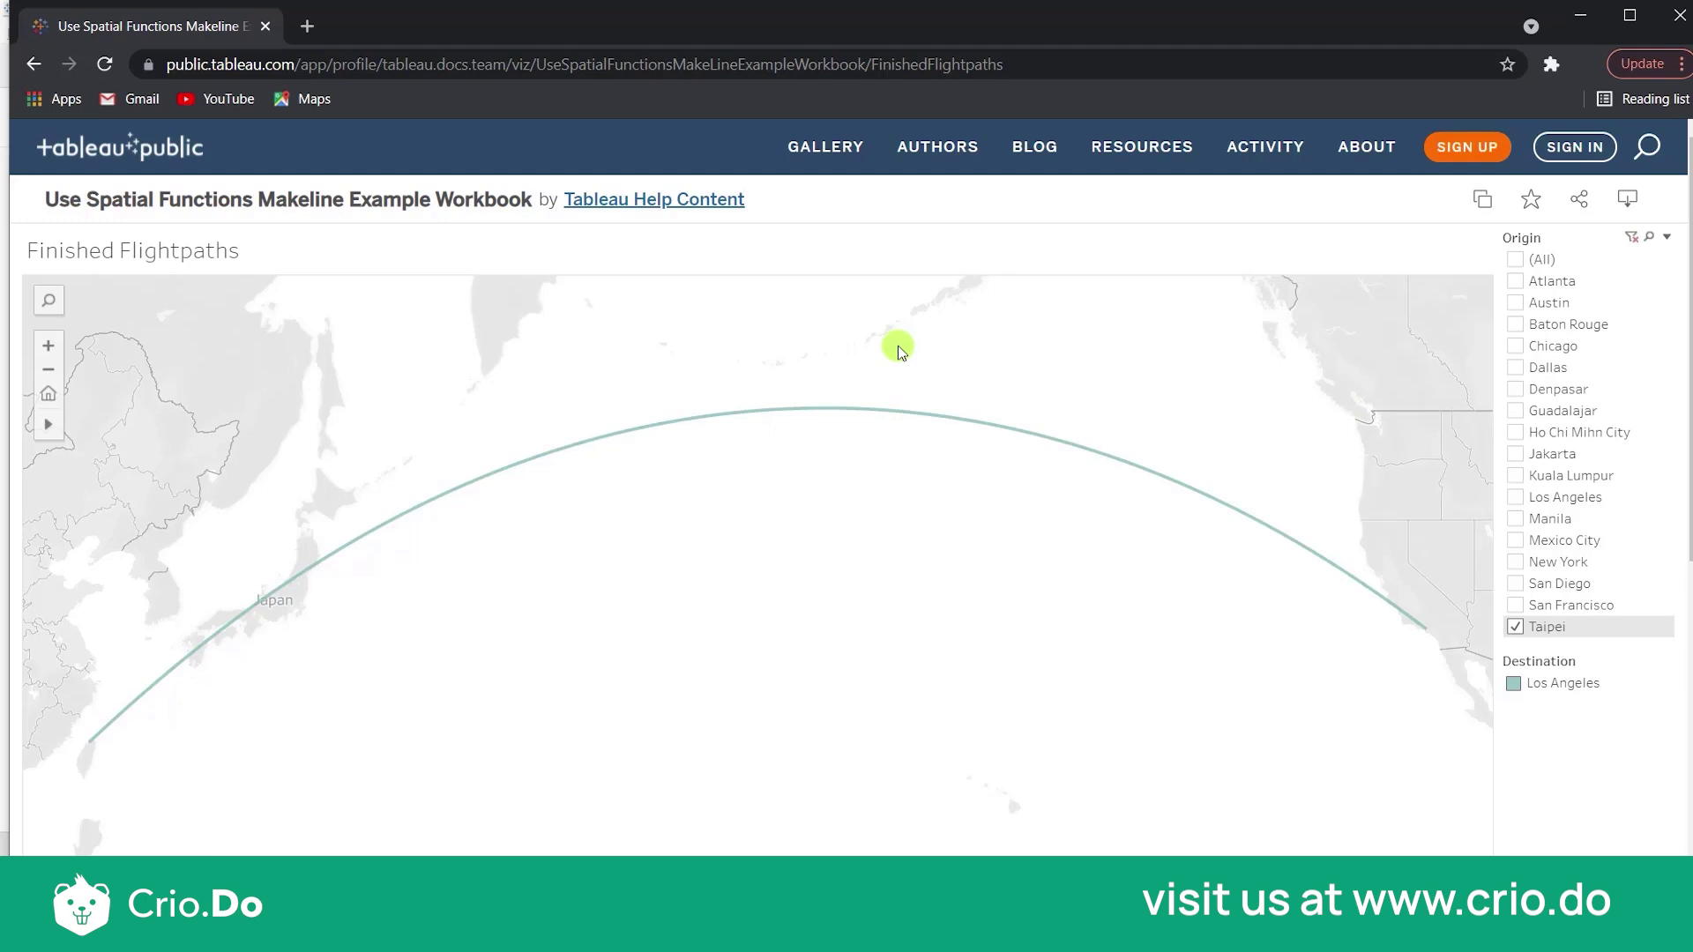
left_click(1516, 258)
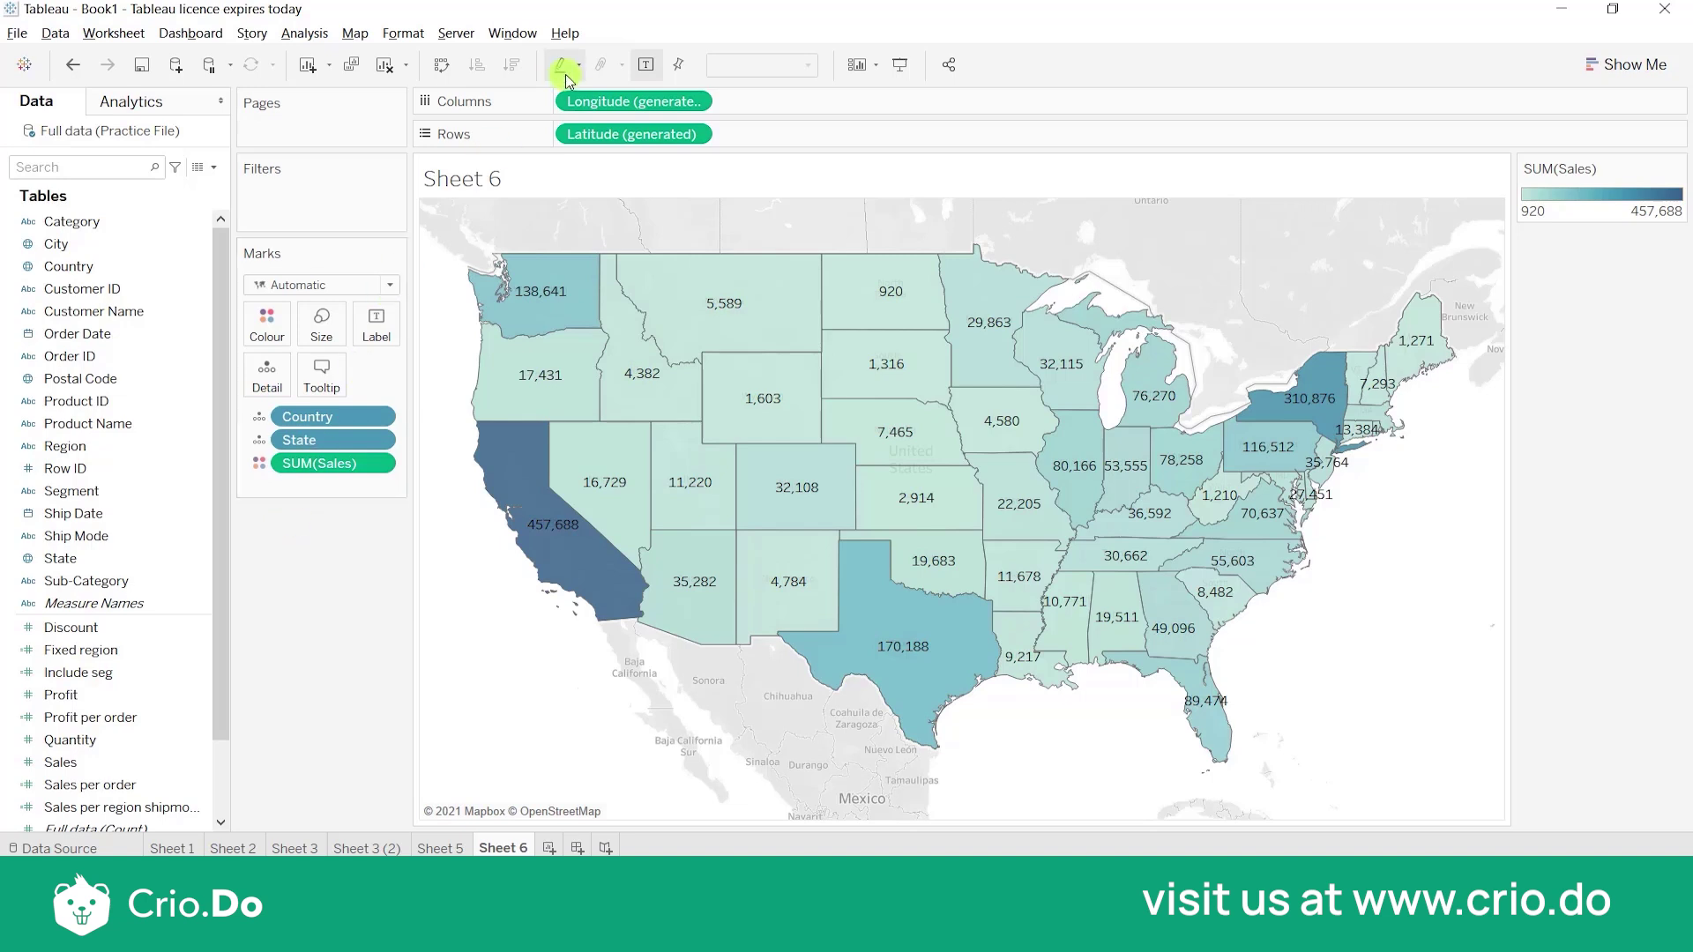
Return to the Sheet 6 sales map in Tableau and add a second Latitude (generated) to Rows and a second Longitude (generated) to Columns.
scroll(53, 388, "down", 2)
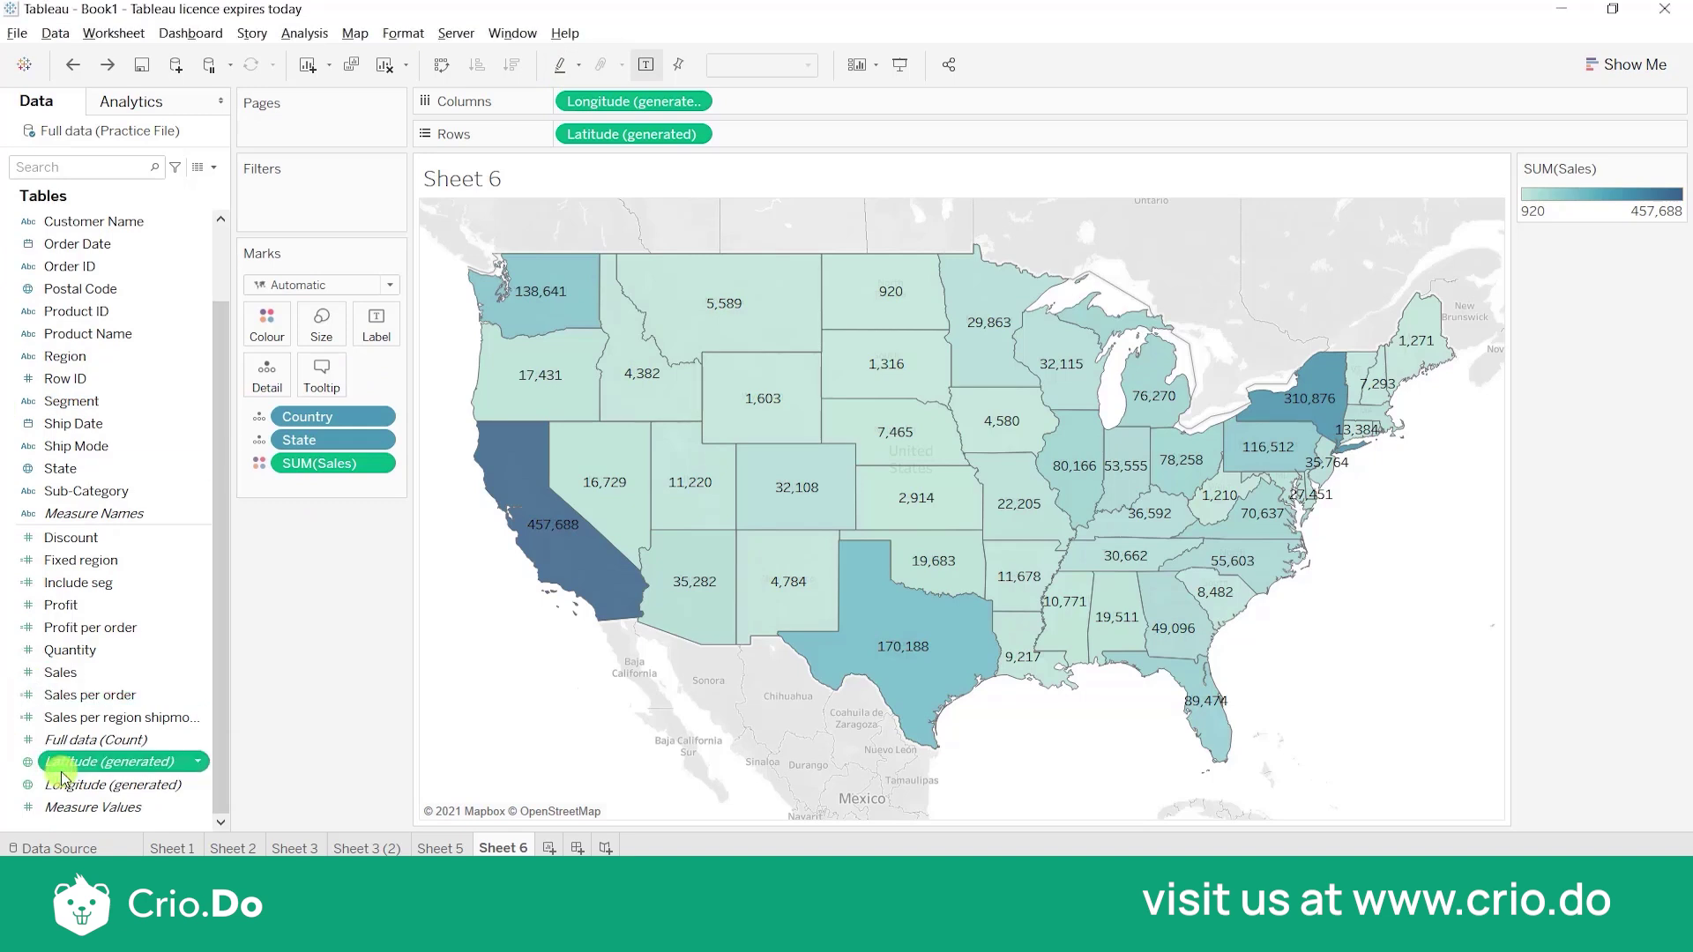
left_click_drag(58, 776, 216, 748)
left_click_drag(561, 342, 749, 139)
left_click_drag(133, 784, 838, 99)
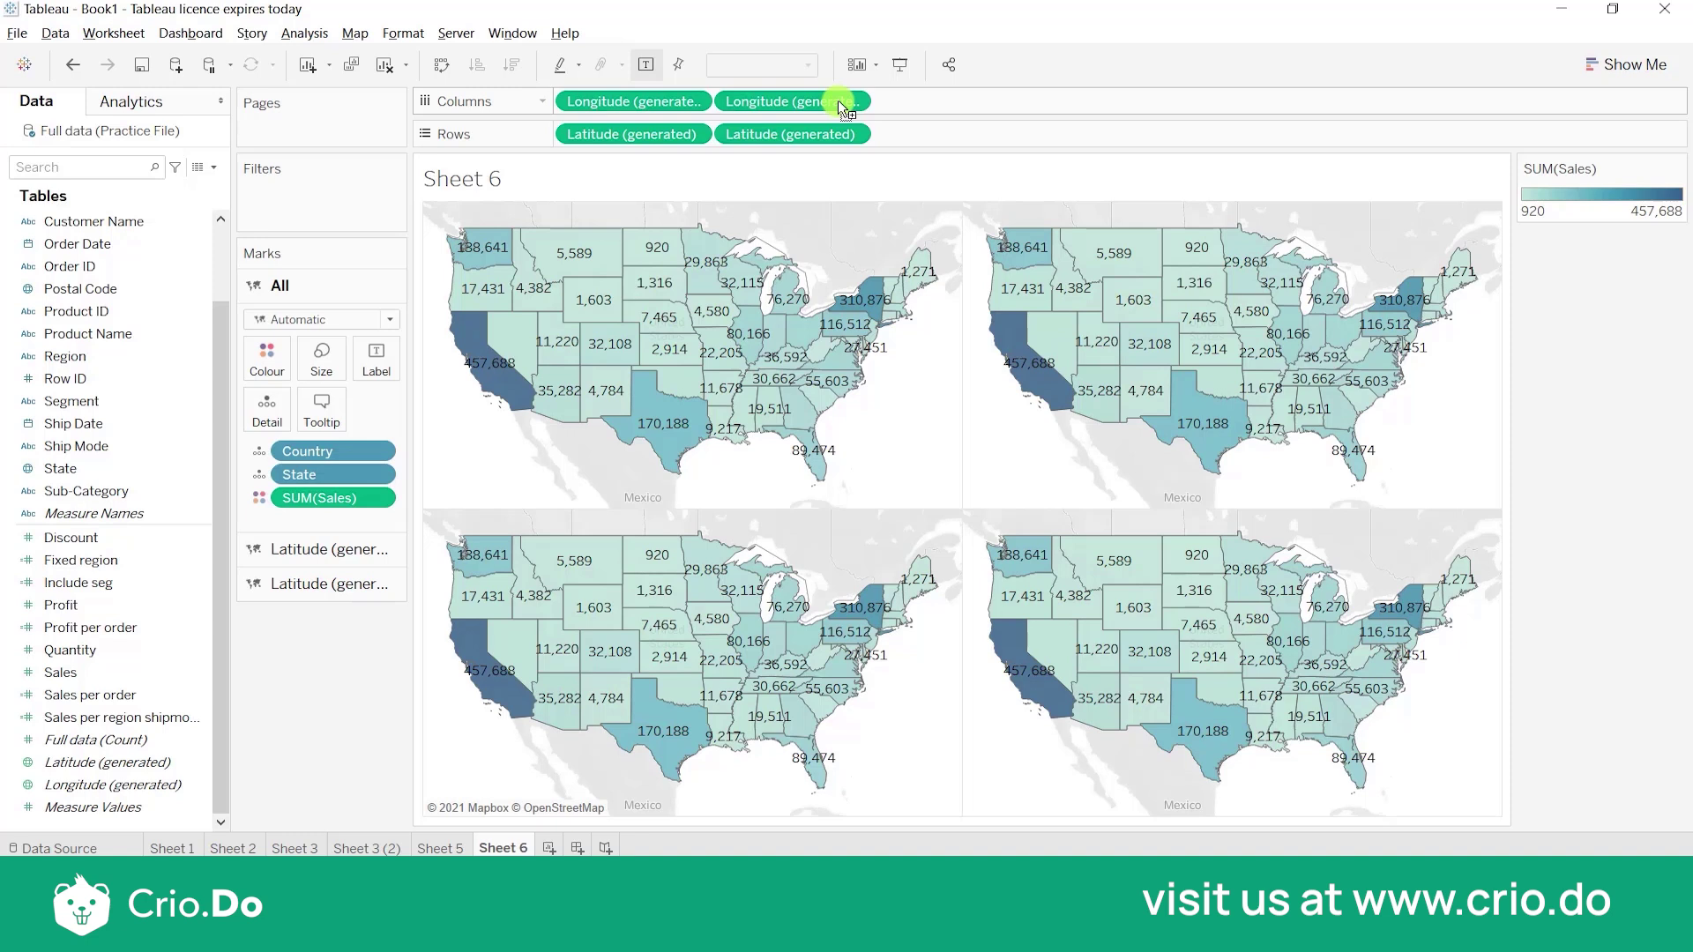
Change the mark type of the second Latitude layer to Pie.
left_click(313, 584)
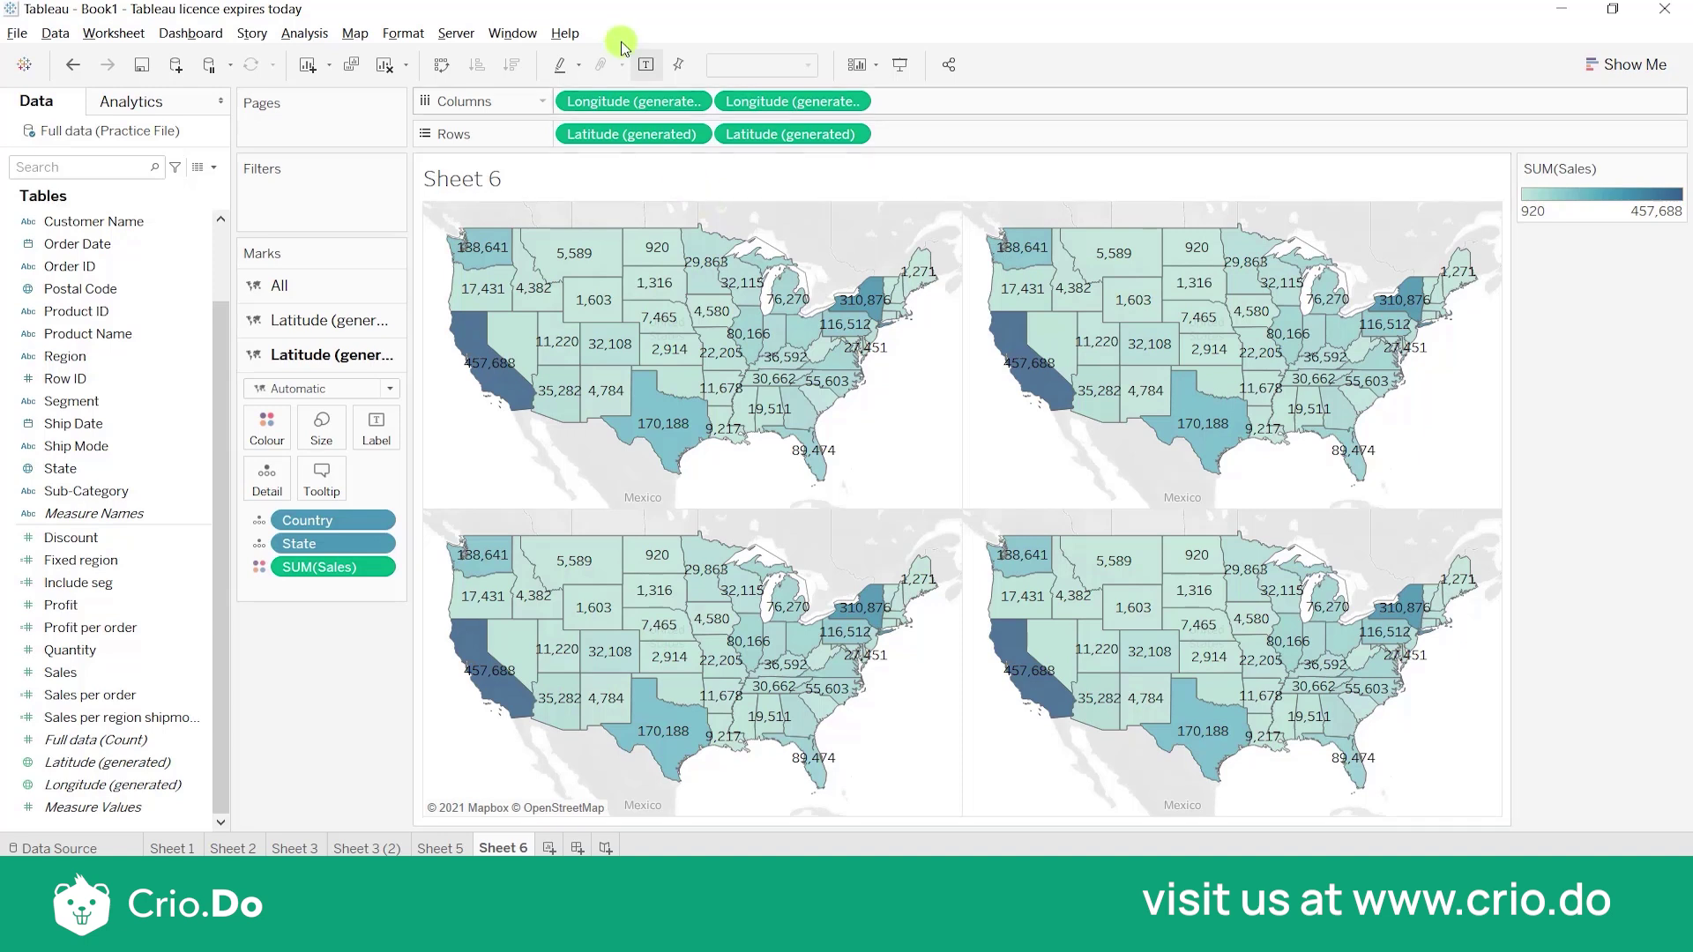
left_click(307, 389)
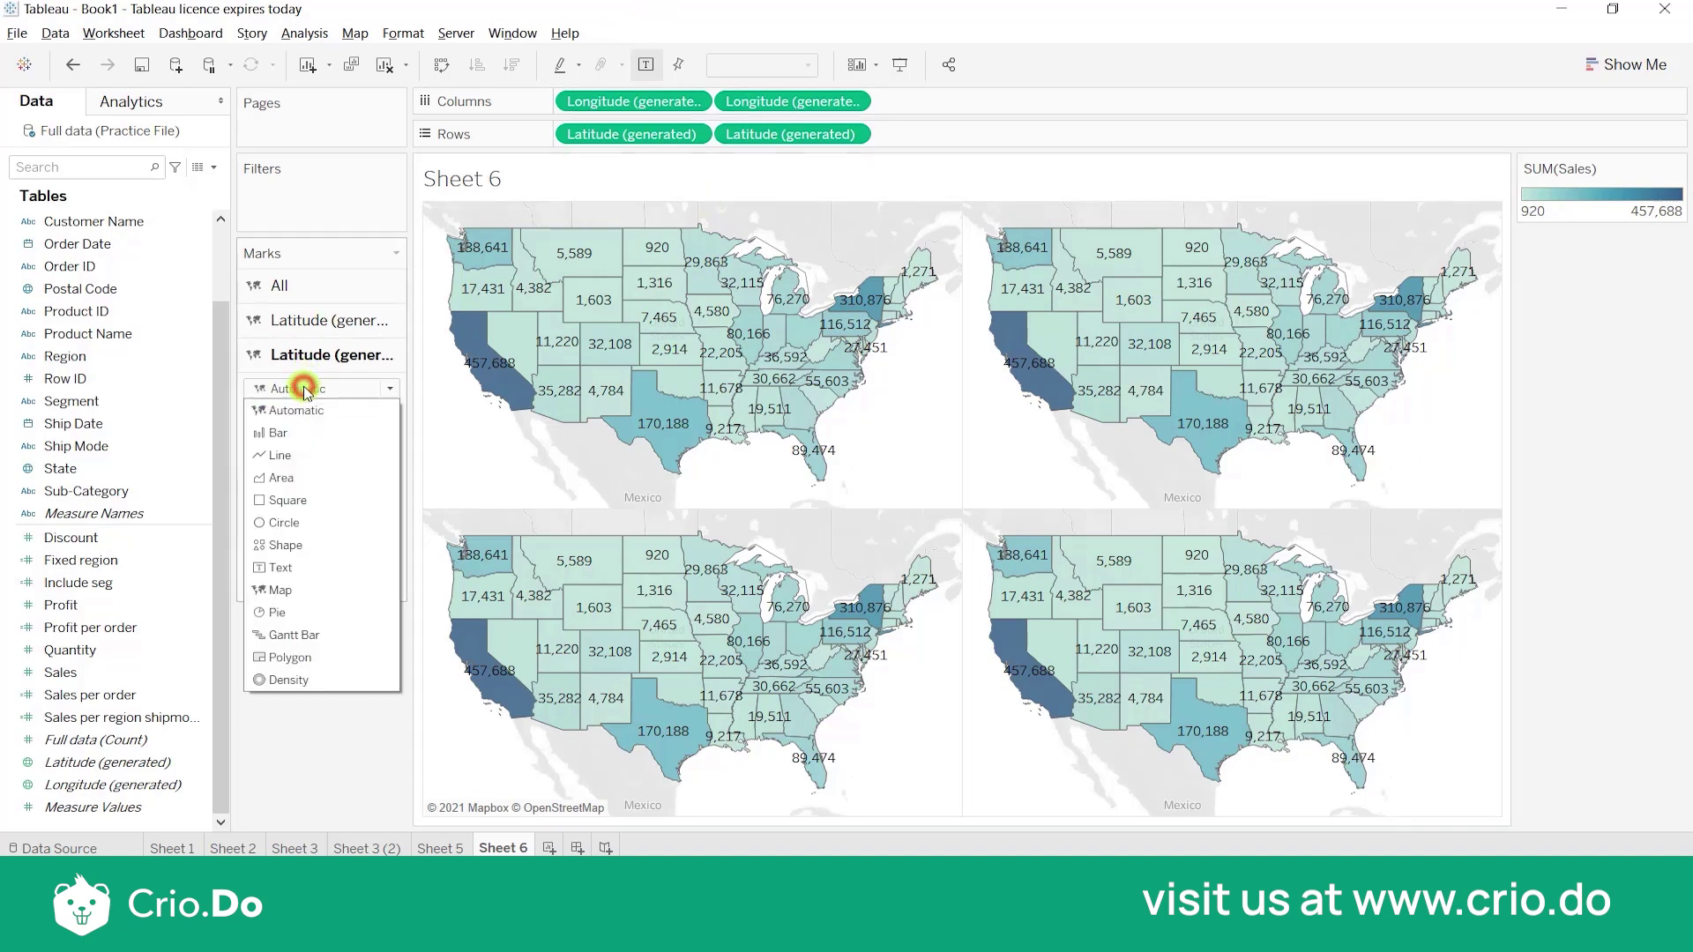
left_click(294, 612)
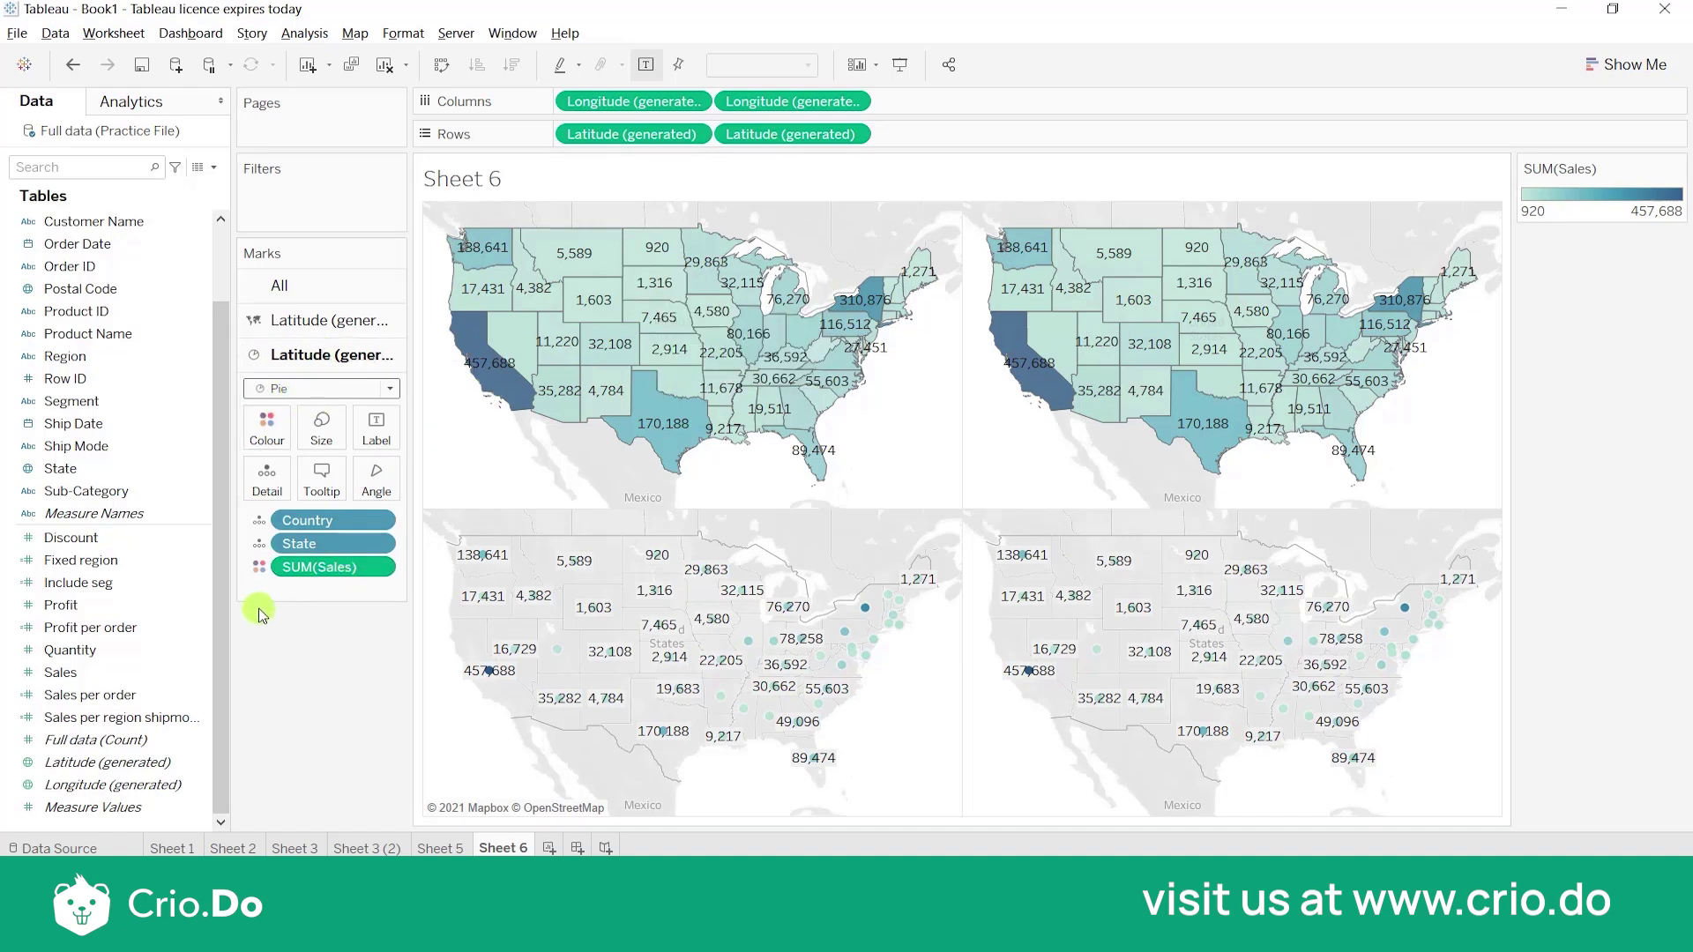
Encode the pie marks with Sales as both angle and size, and Category as colour.
left_click_drag(333, 567, 375, 480)
left_click_drag(83, 673, 325, 436)
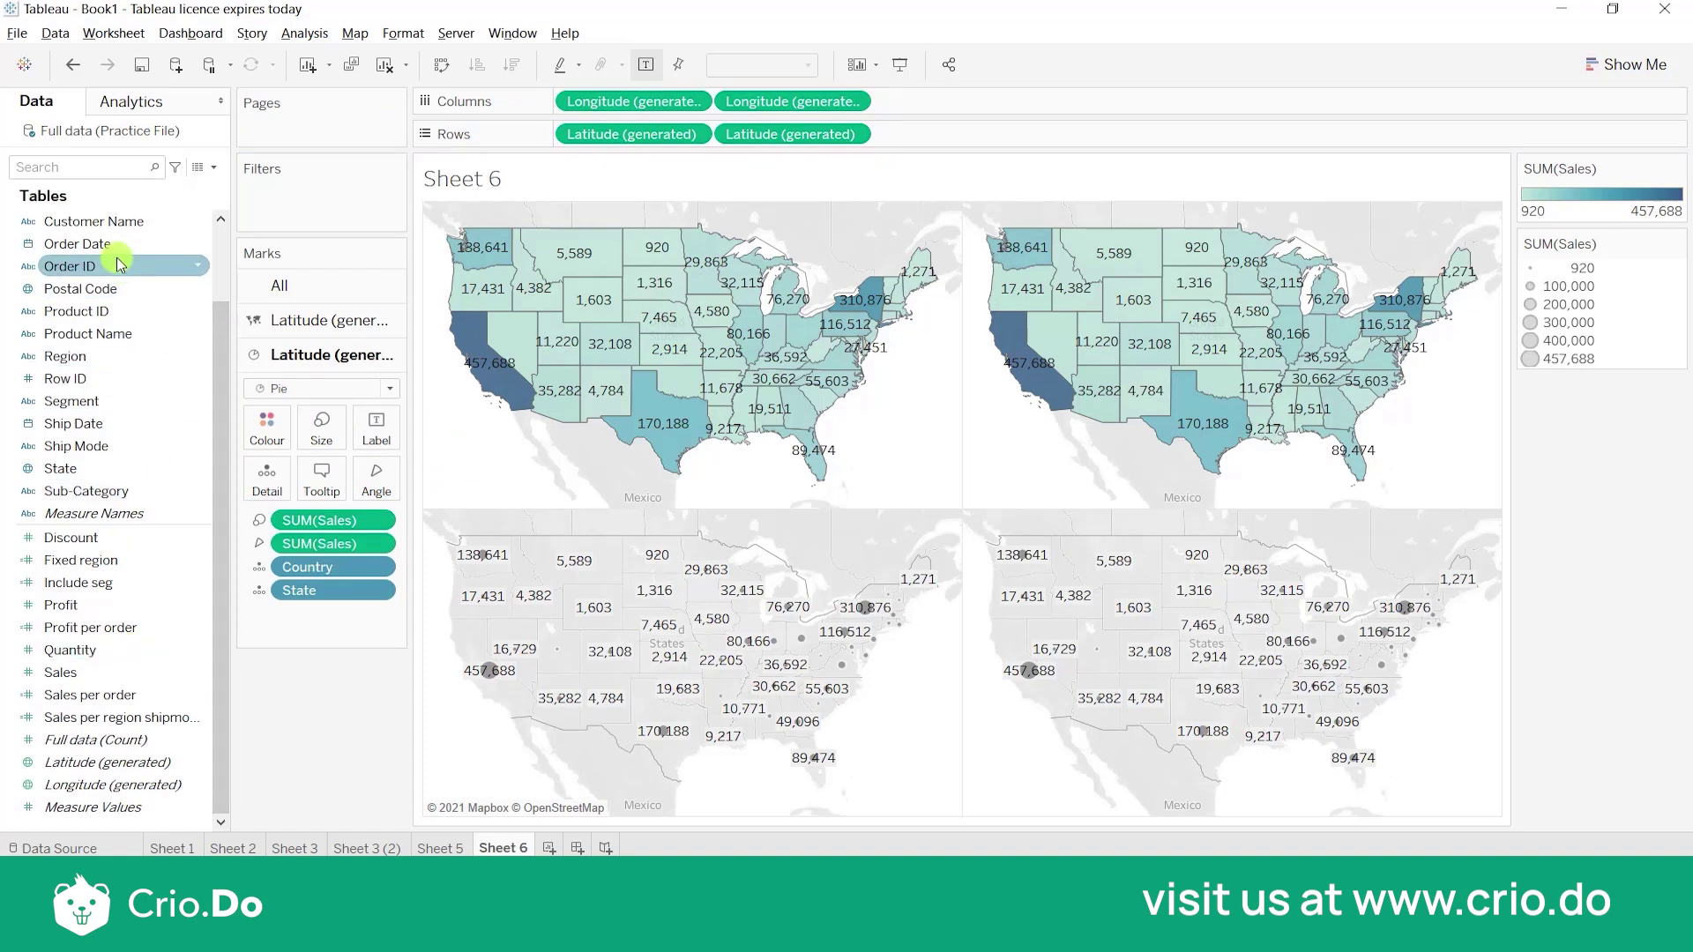
scroll(110, 291, "up", 2)
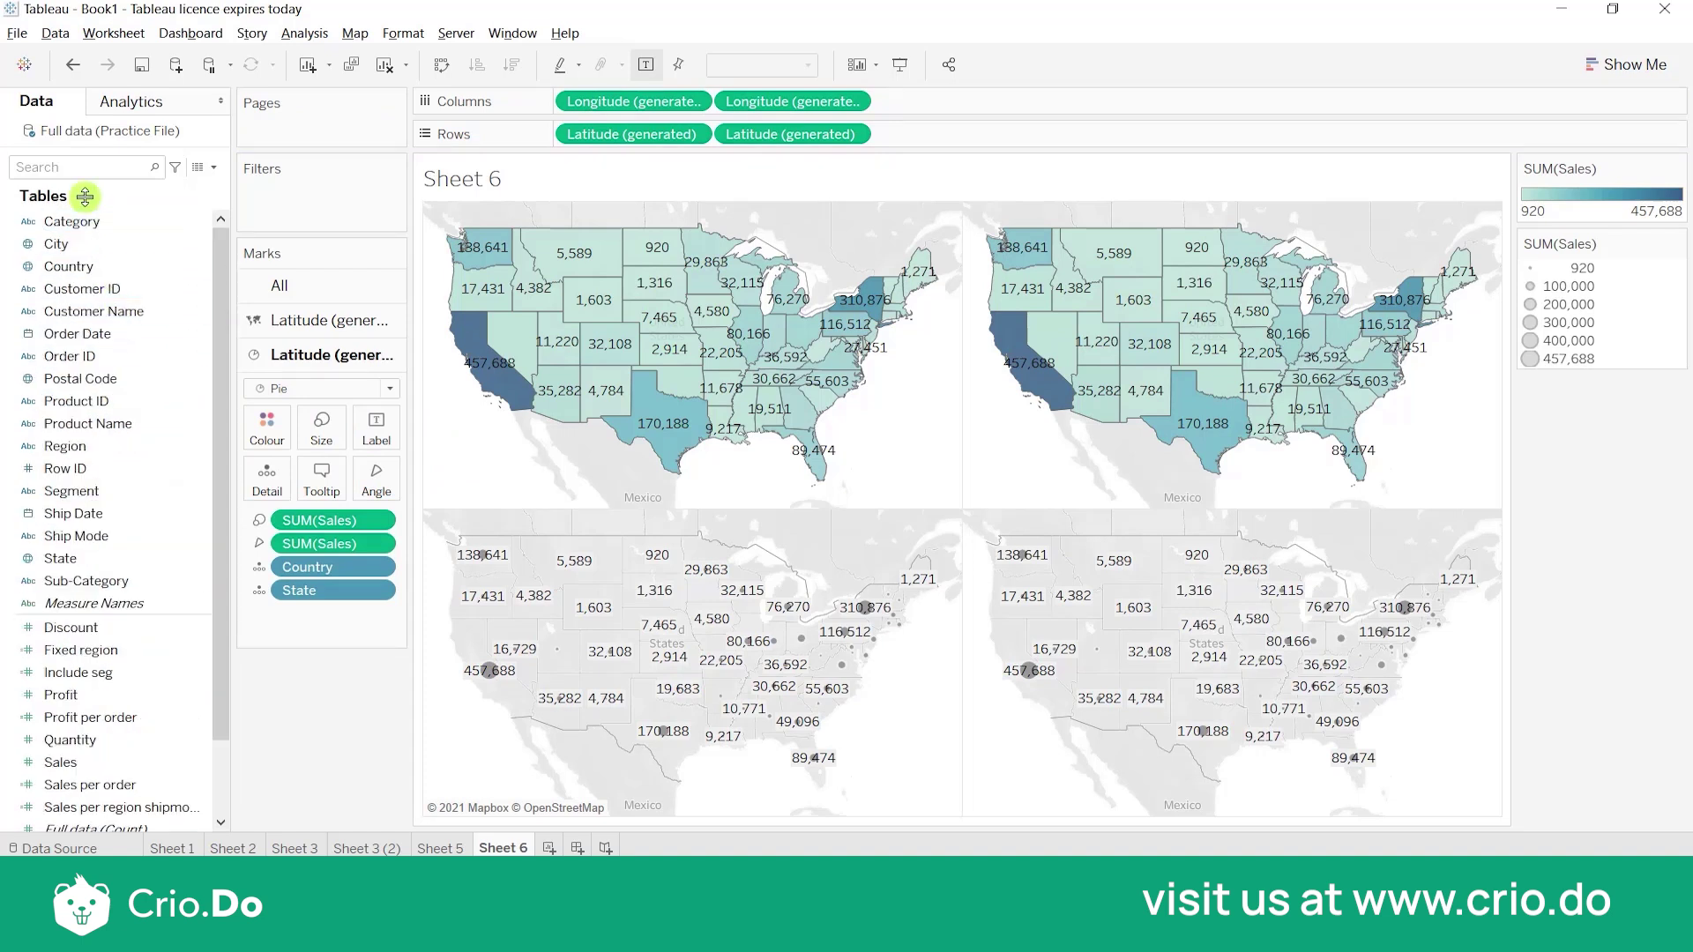
left_click_drag(102, 221, 277, 418)
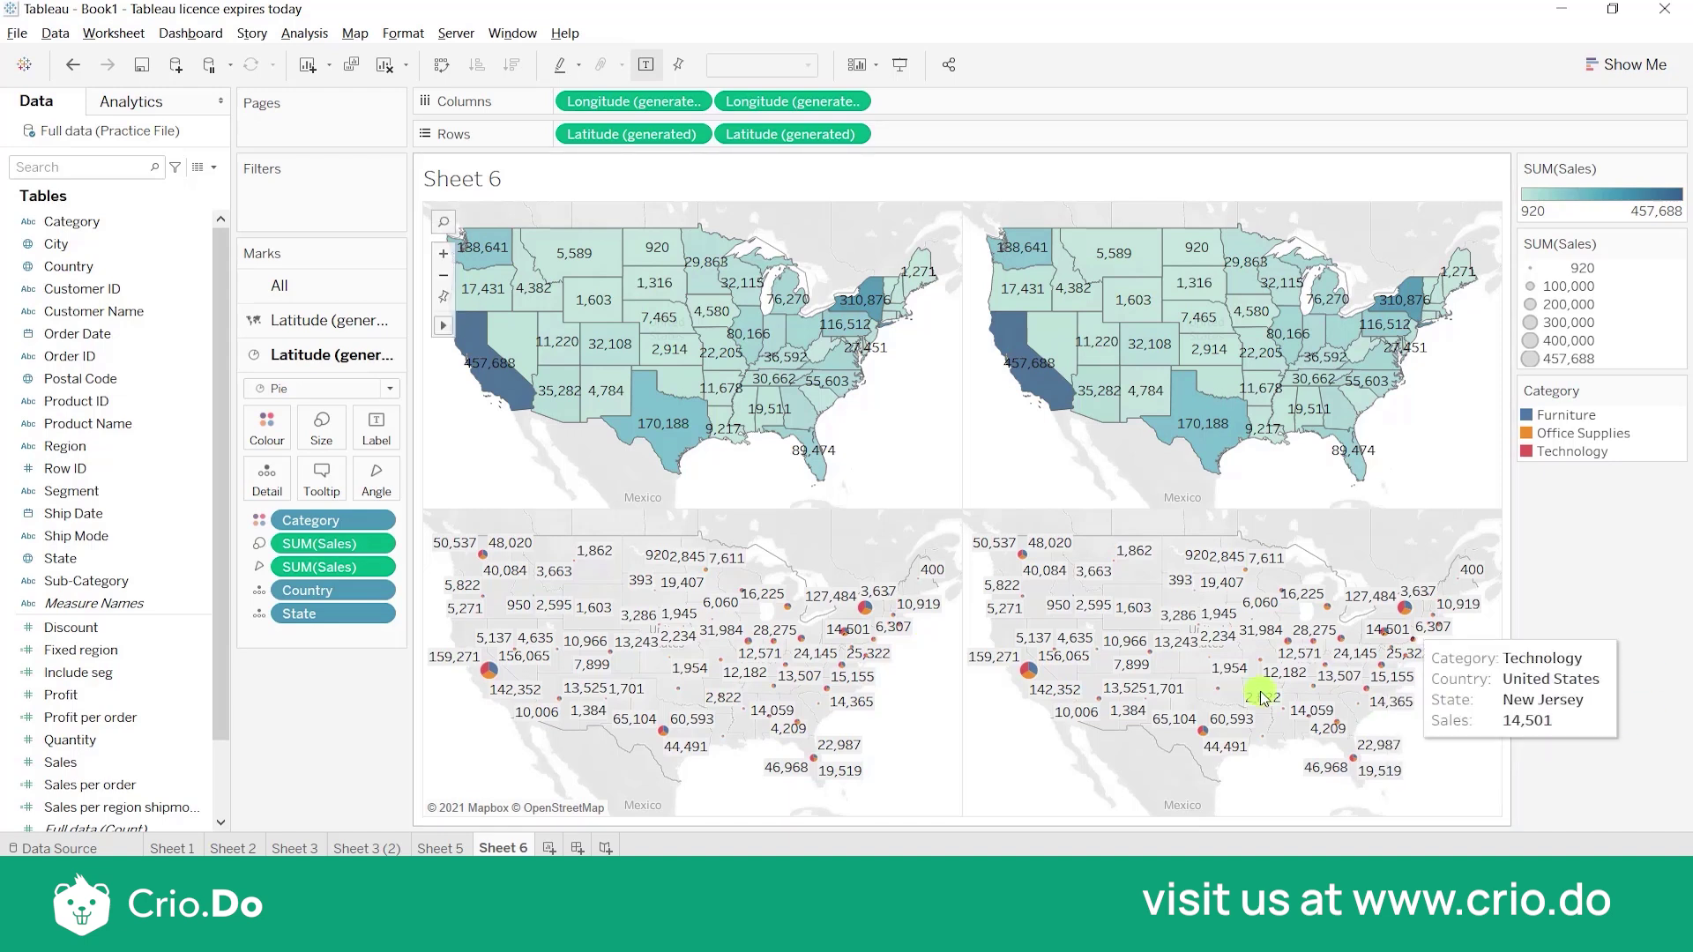
Overlay the pies on the filled map by making the second Latitude and the second Longitude dual axes.
mouse_move(1408, 617)
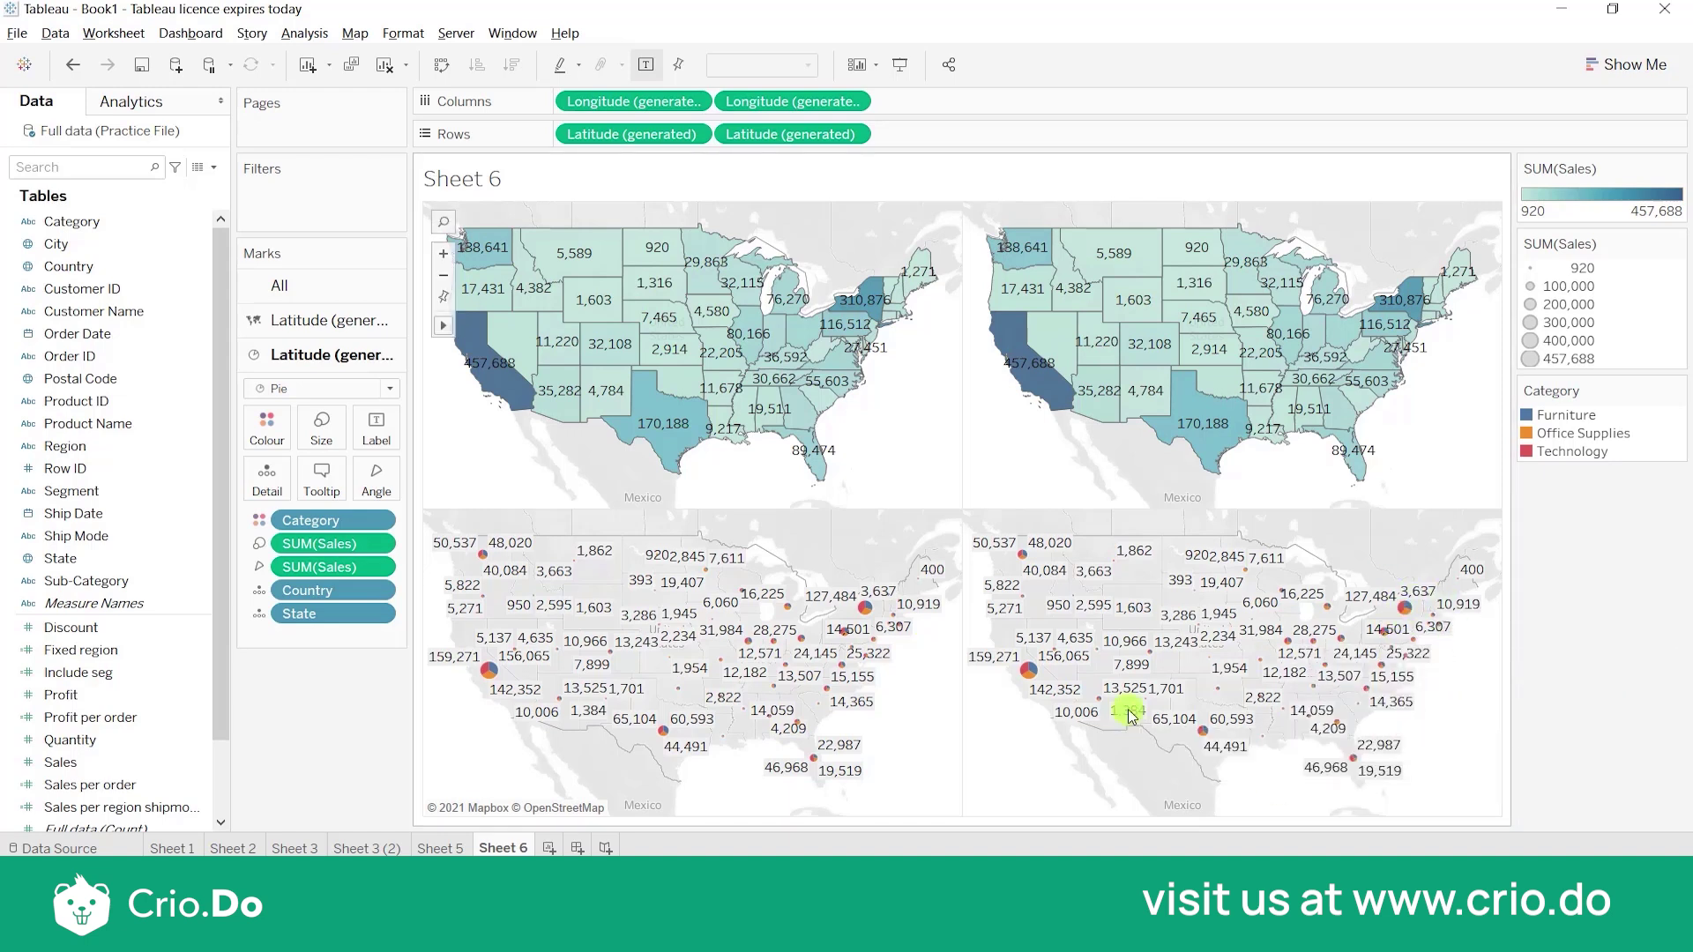
mouse_move(991, 607)
left_click(853, 138)
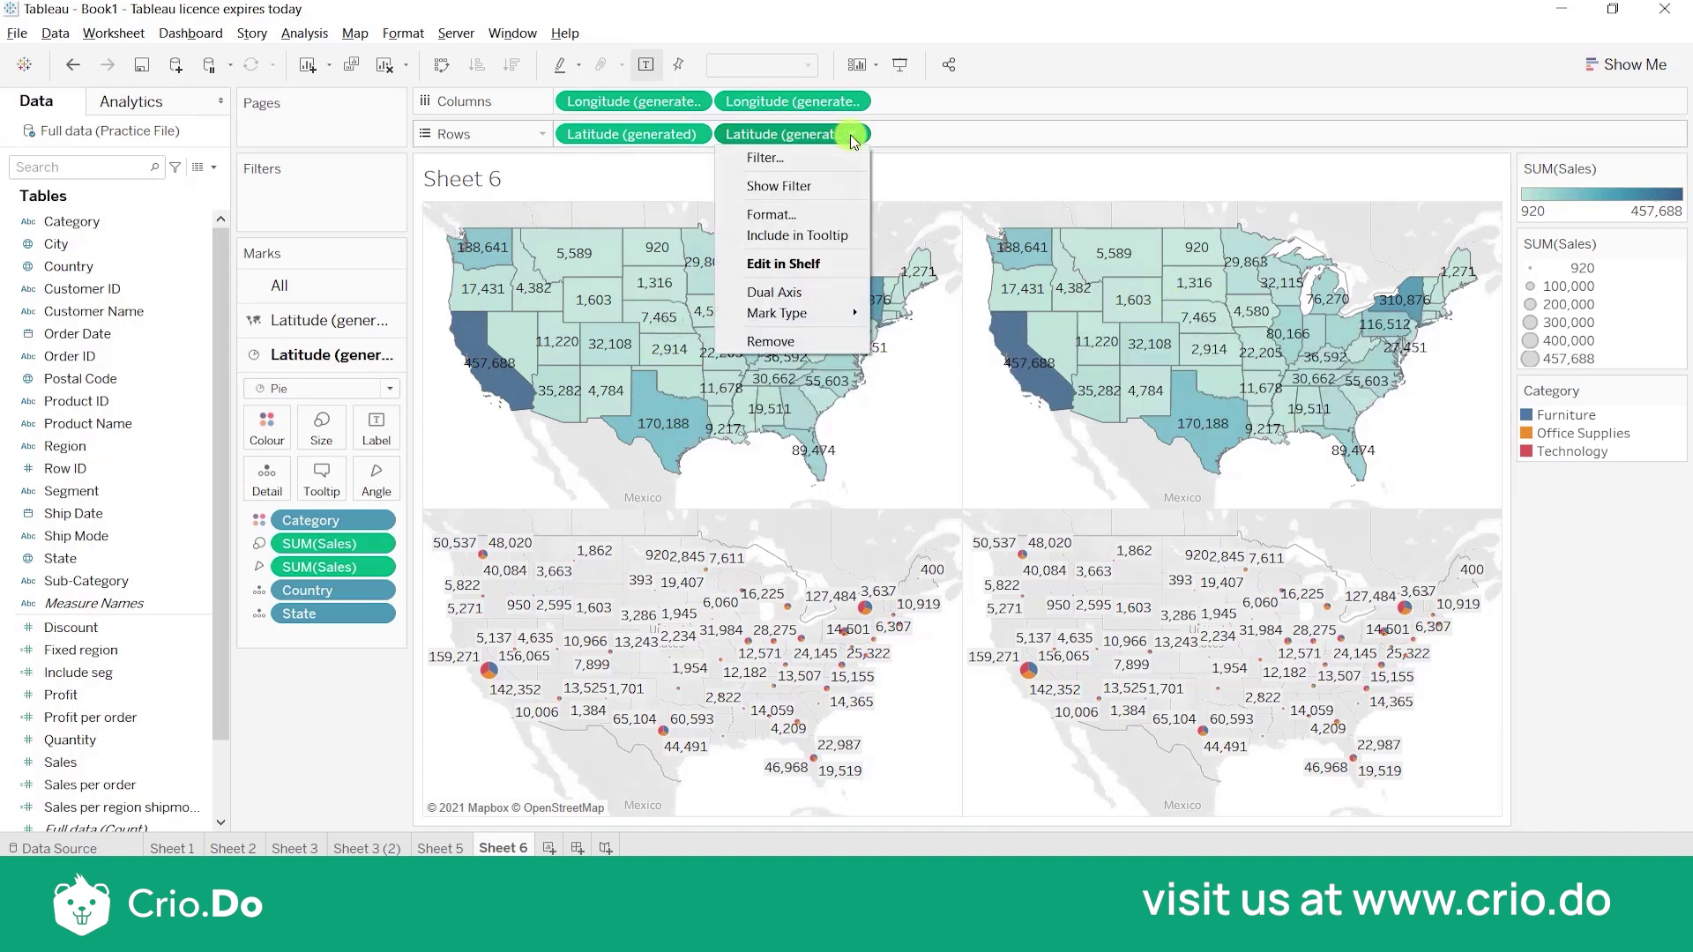
left_click(776, 285)
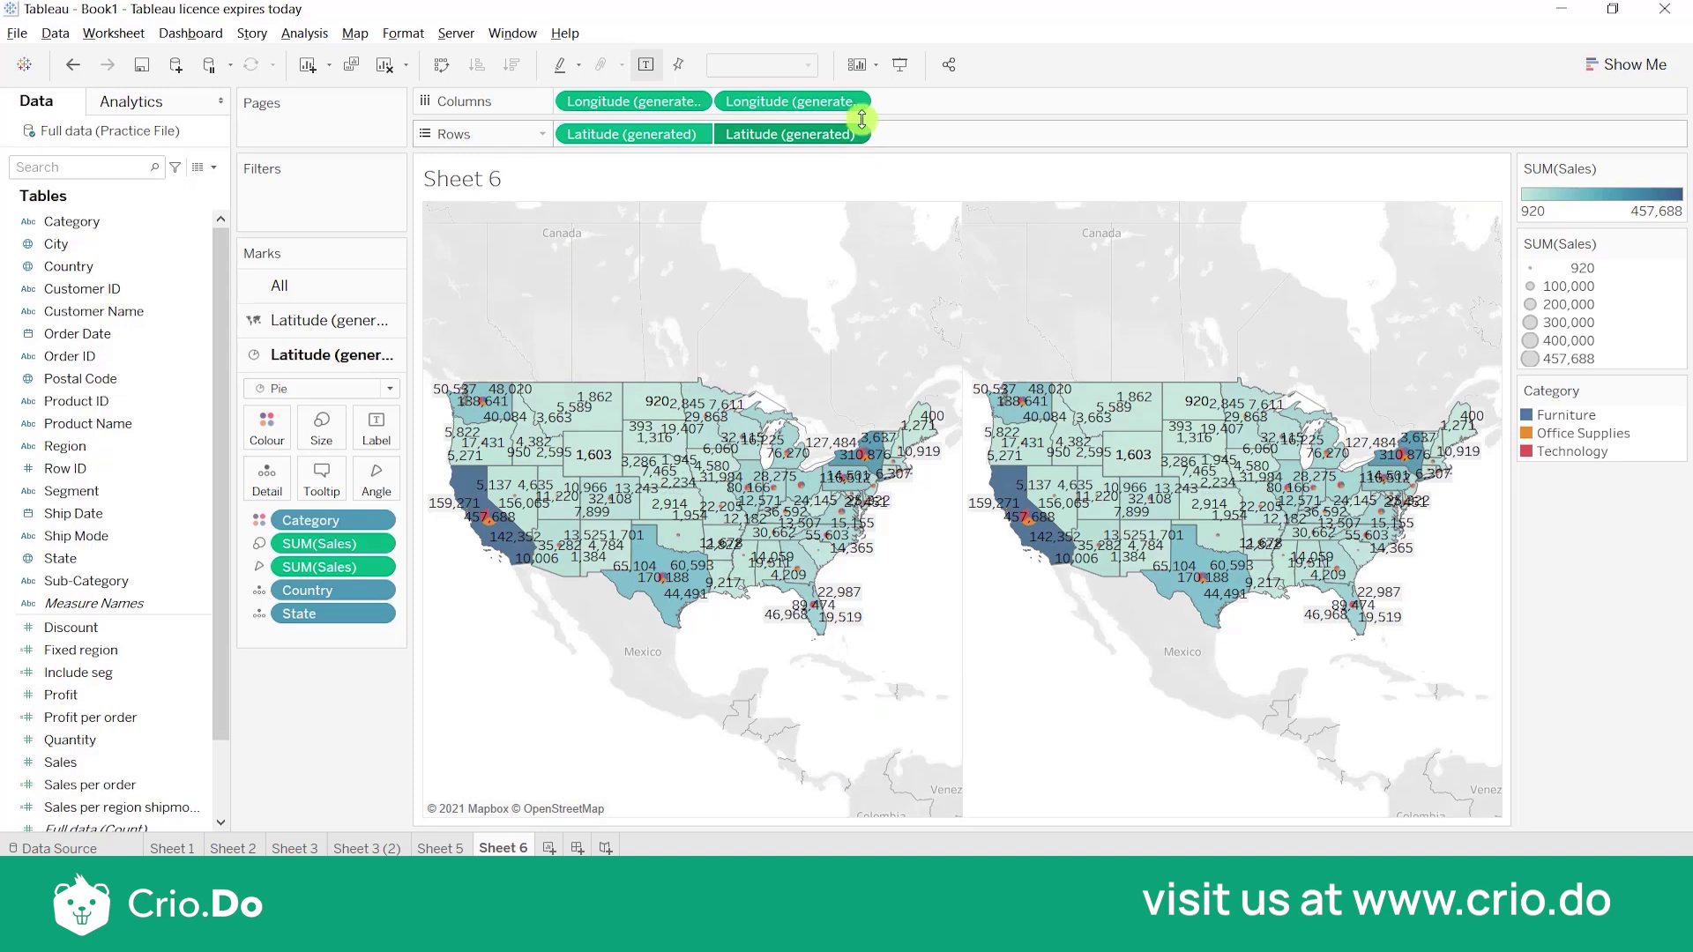
left_click(853, 103)
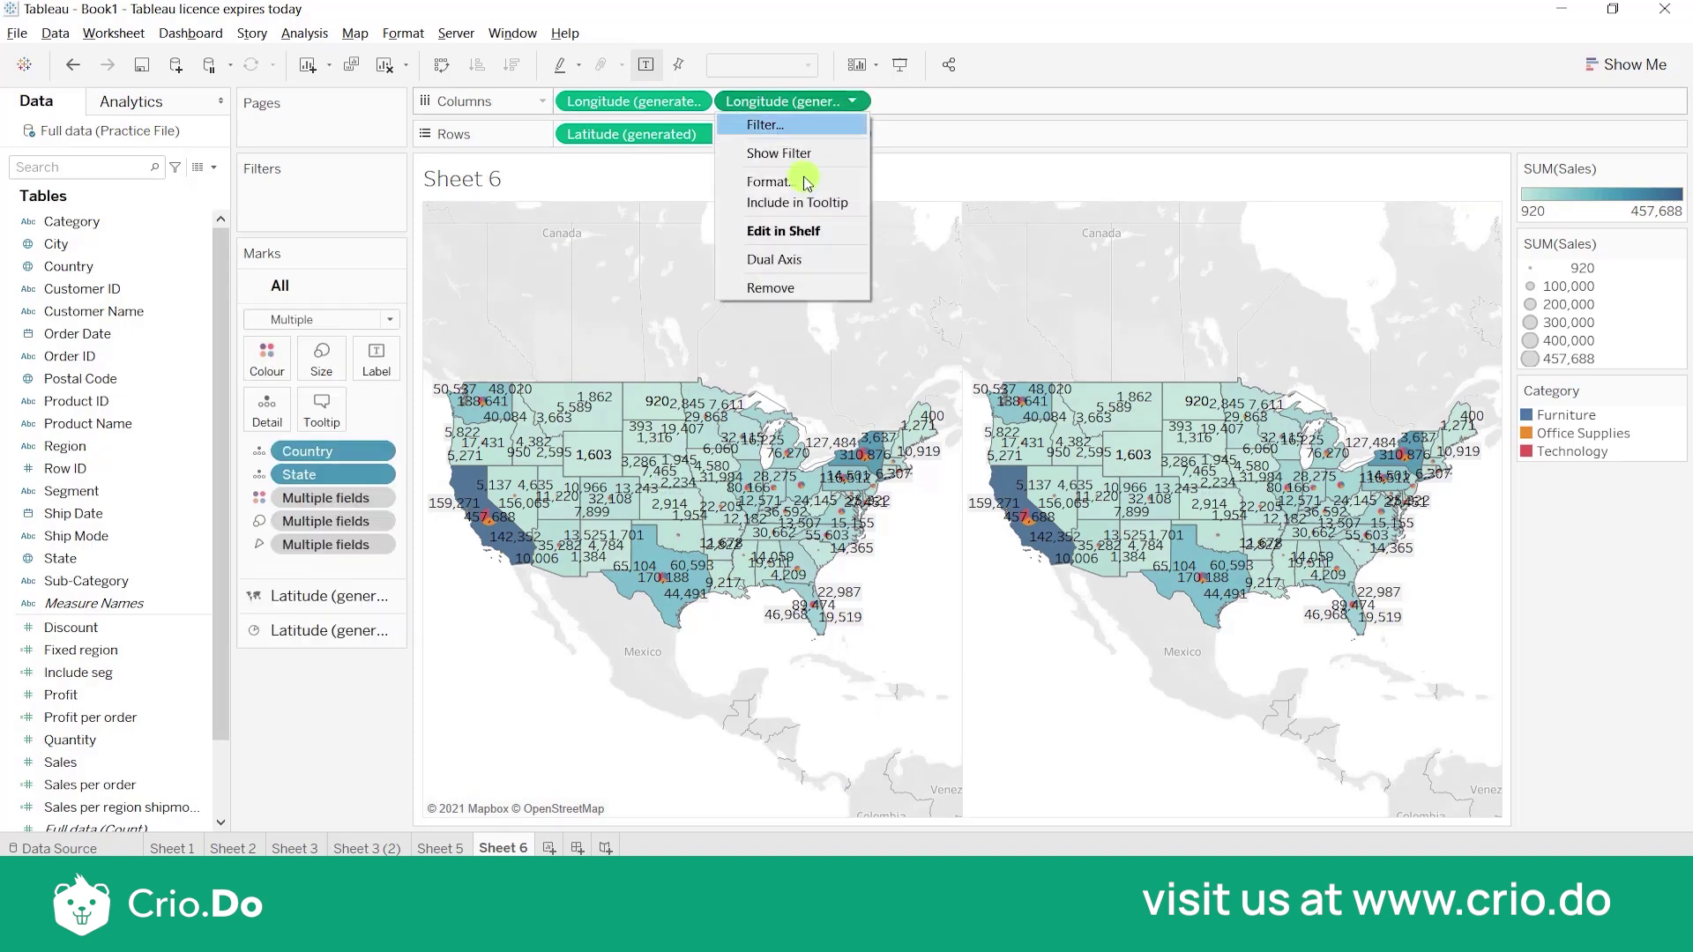
left_click(785, 260)
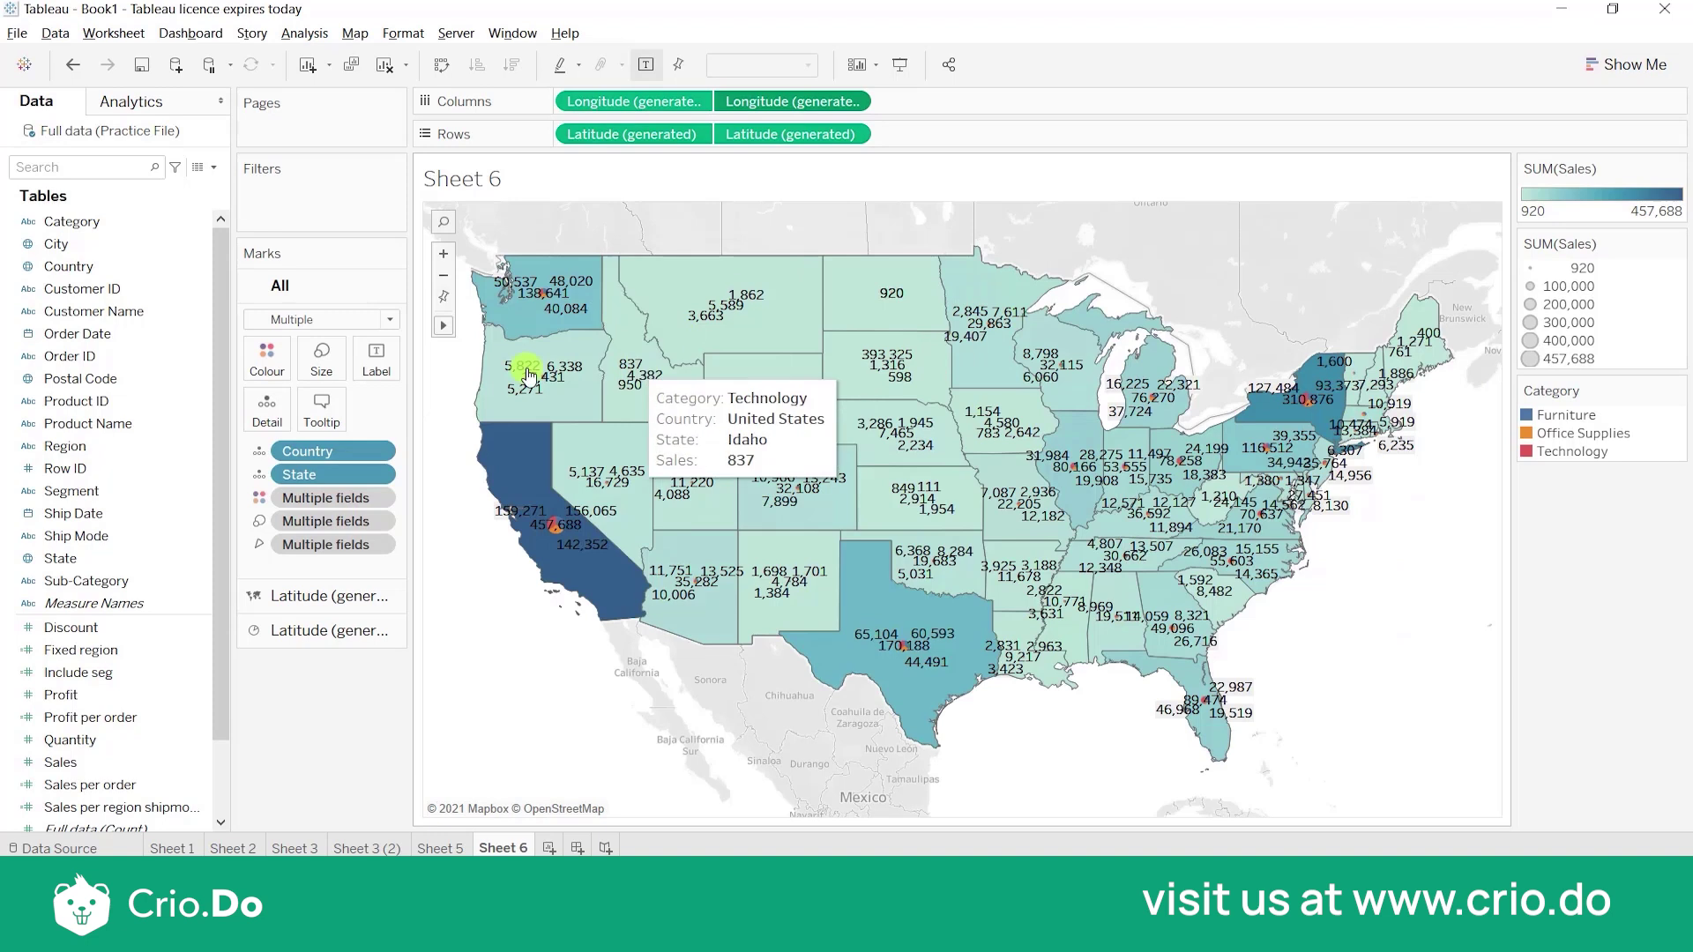
Turn off the mark labels for all layers of the combined map.
left_click(375, 360)
left_click(417, 404)
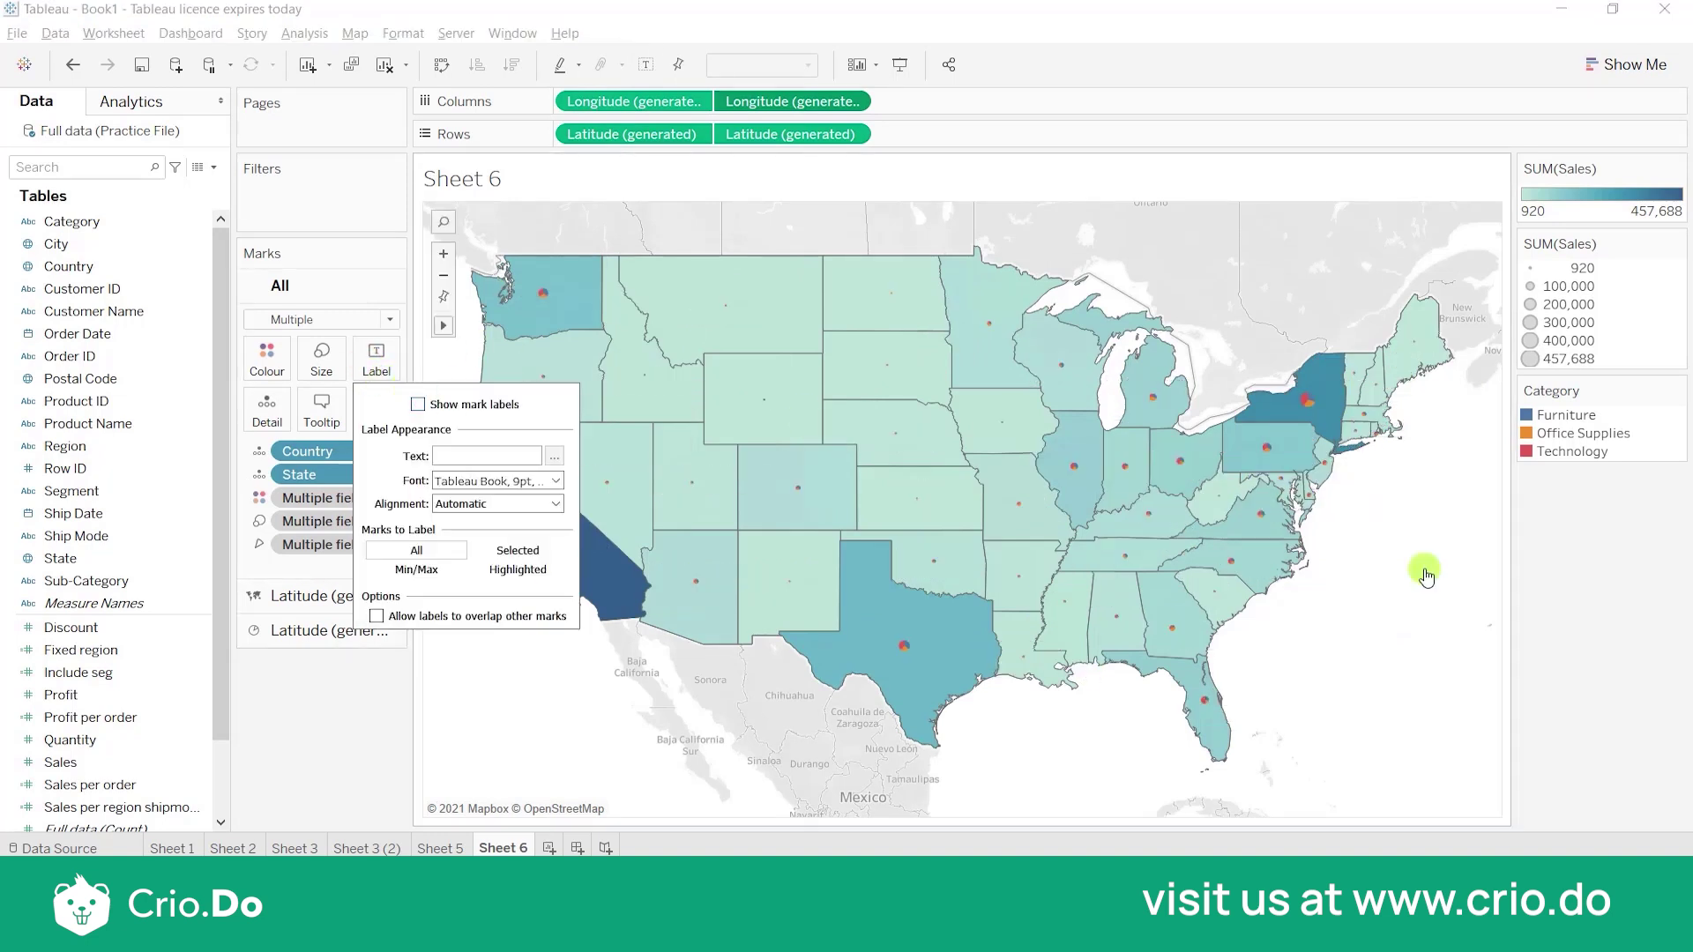
left_click(1533, 607)
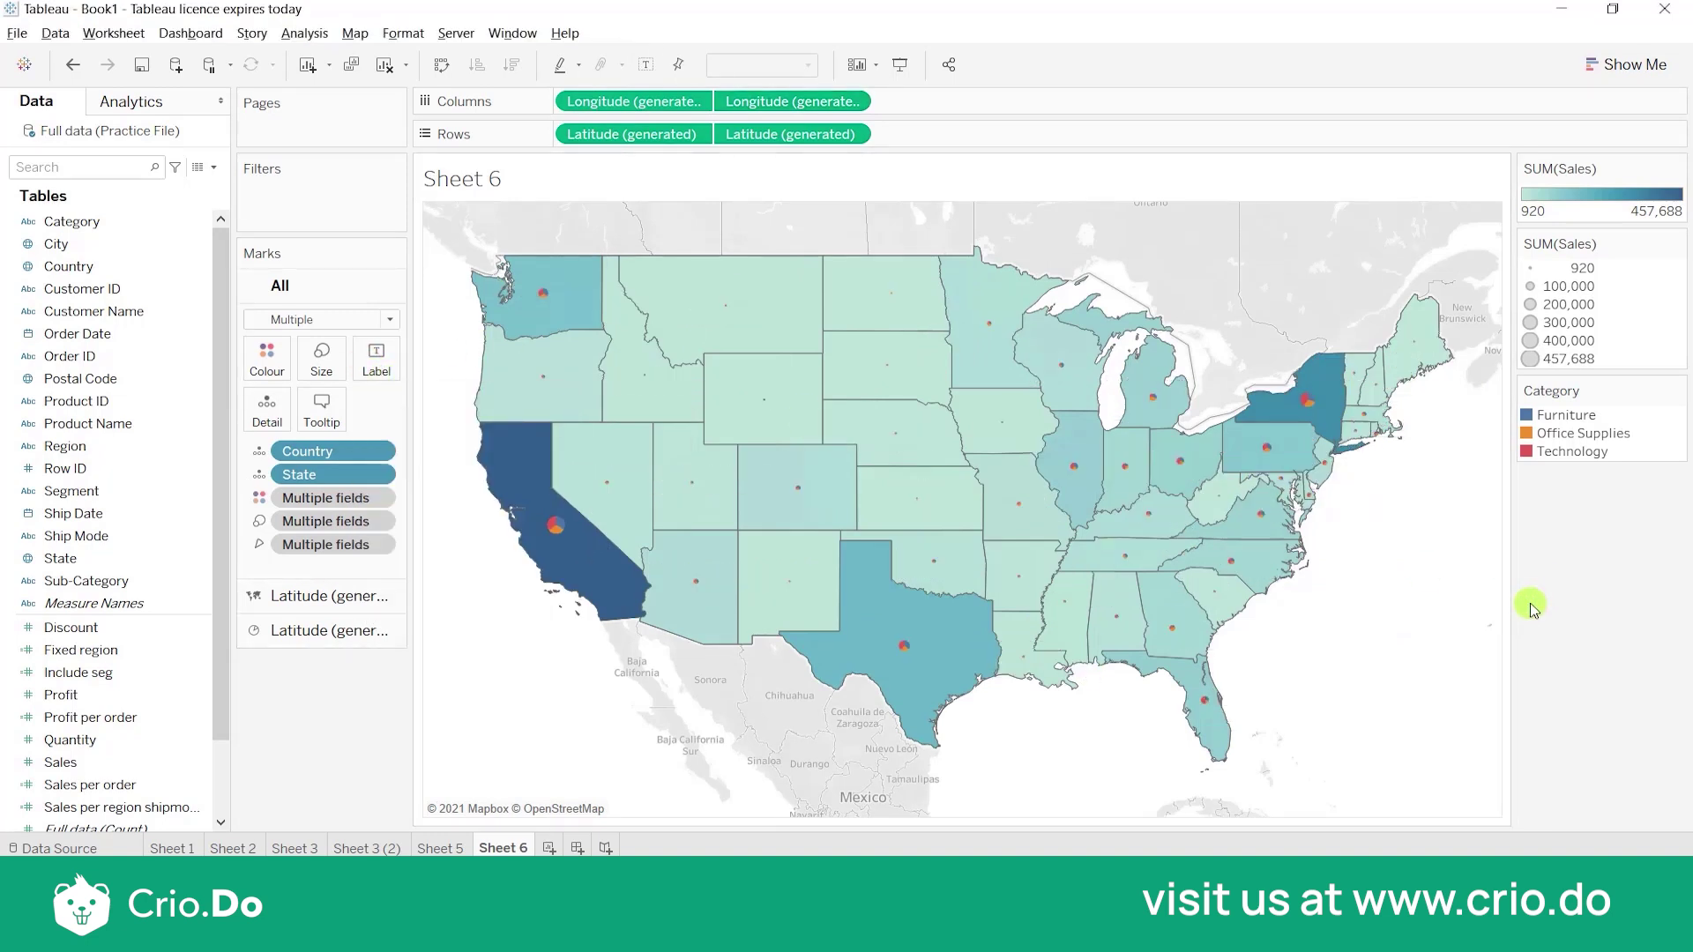
Enlarge the pie marks on the second Latitude layer so the category slices are readable on the states.
mouse_move(559, 521)
left_click(330, 630)
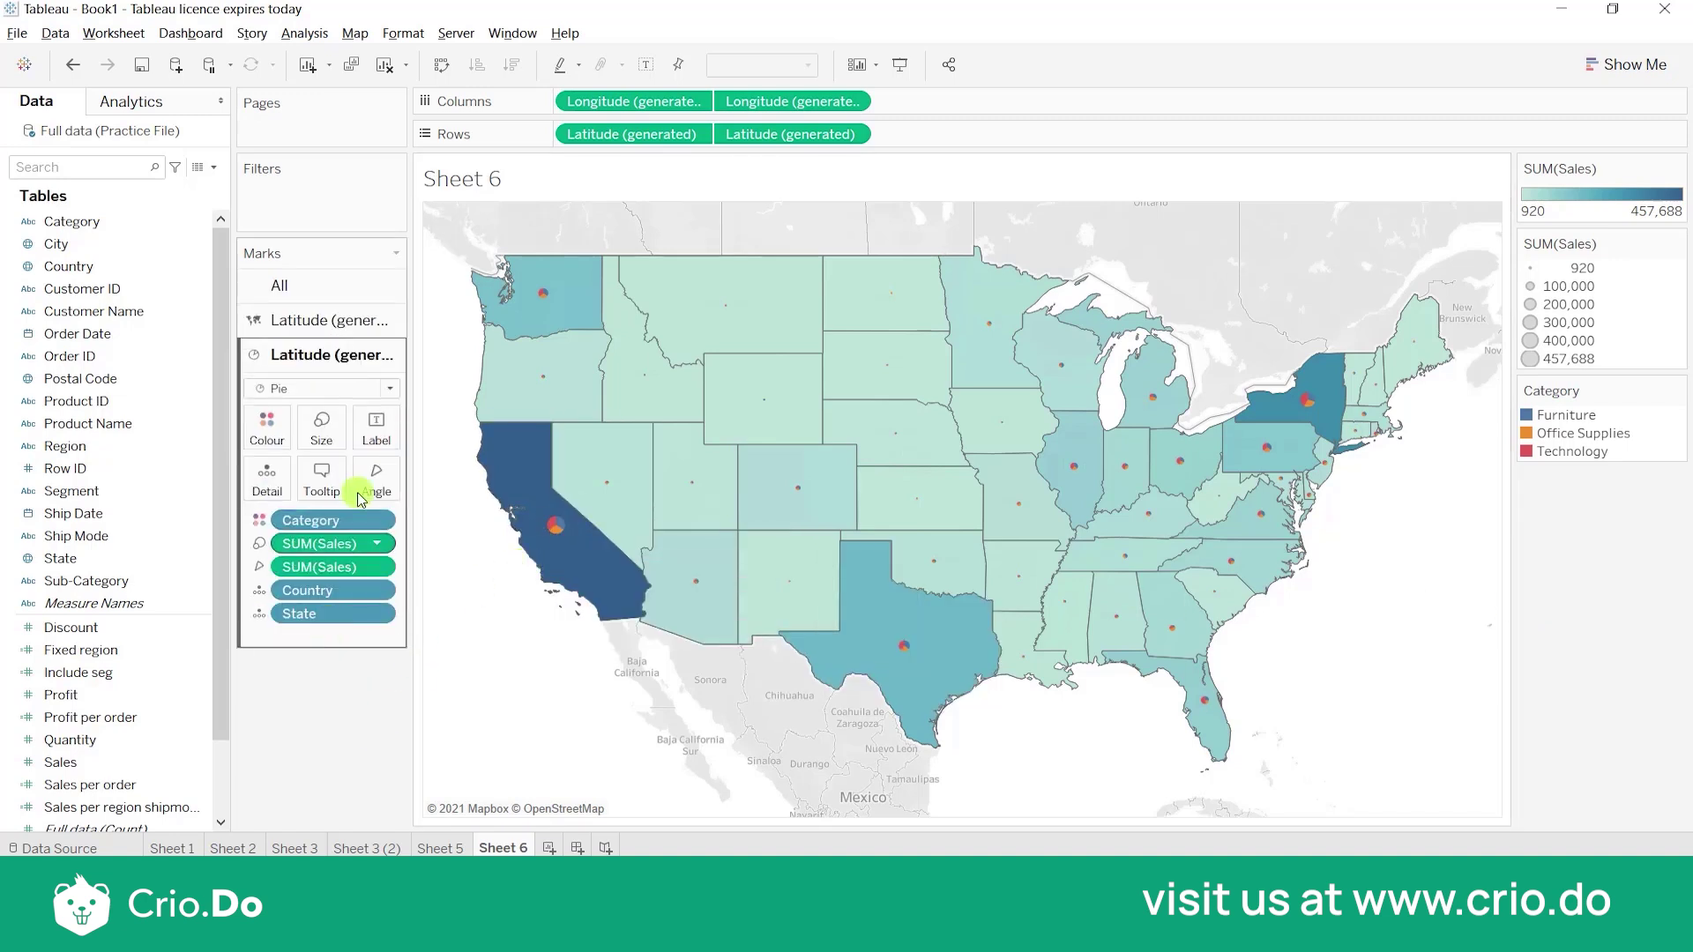
left_click(329, 436)
left_click_drag(349, 478, 415, 475)
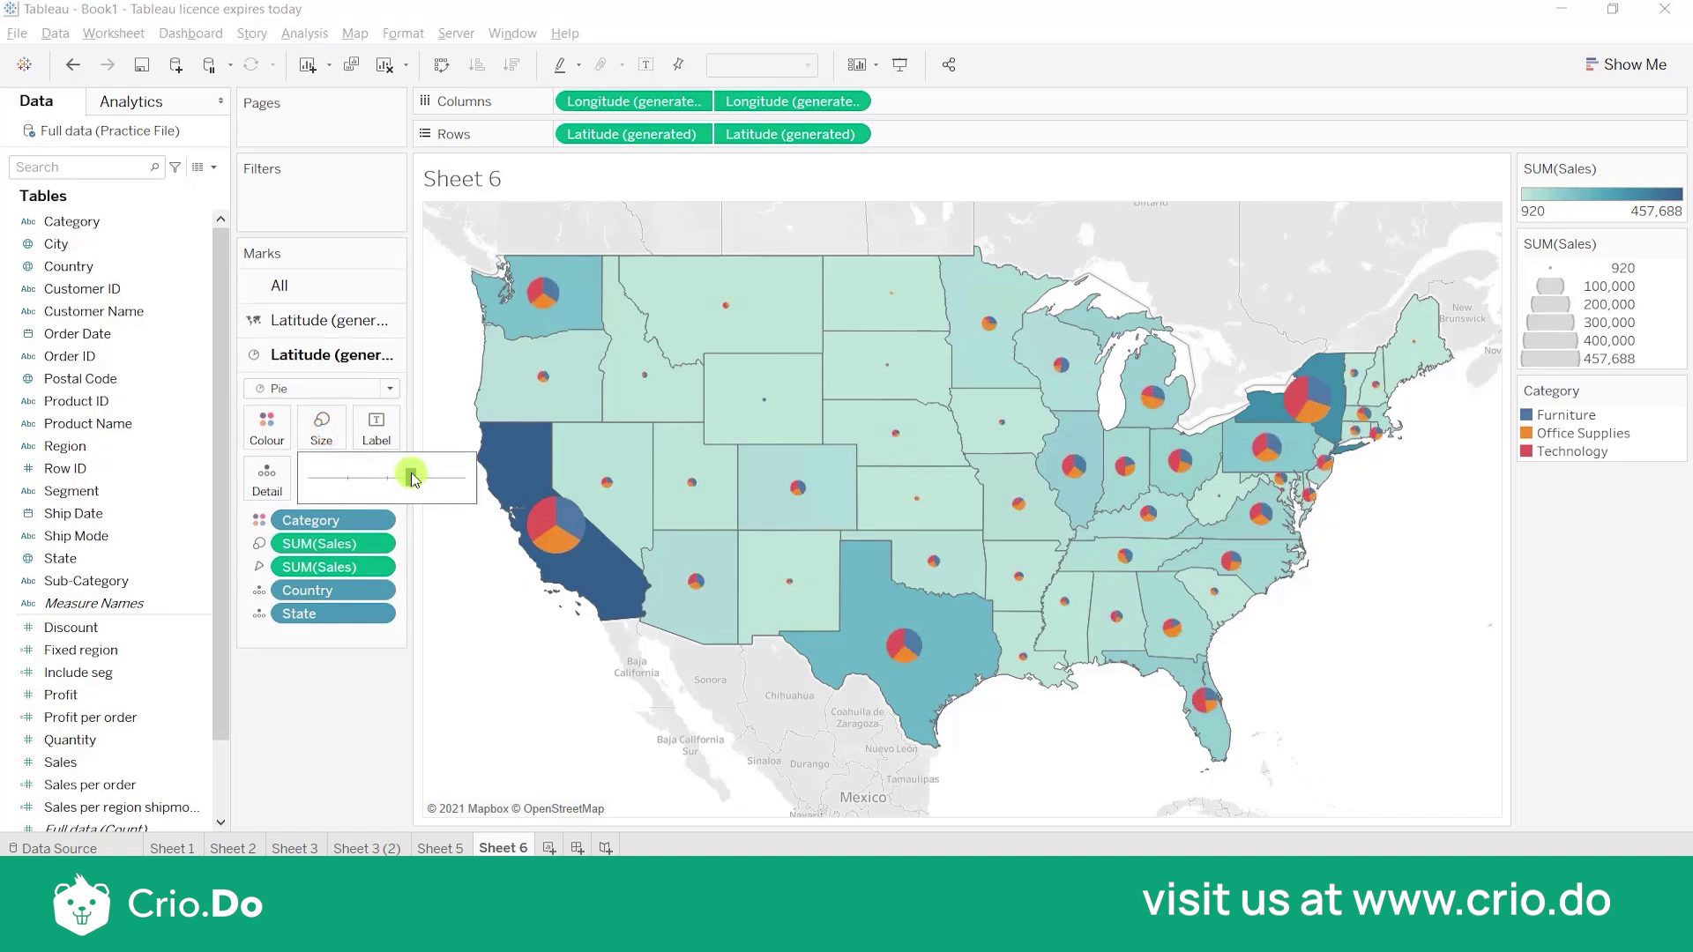
left_click(1604, 694)
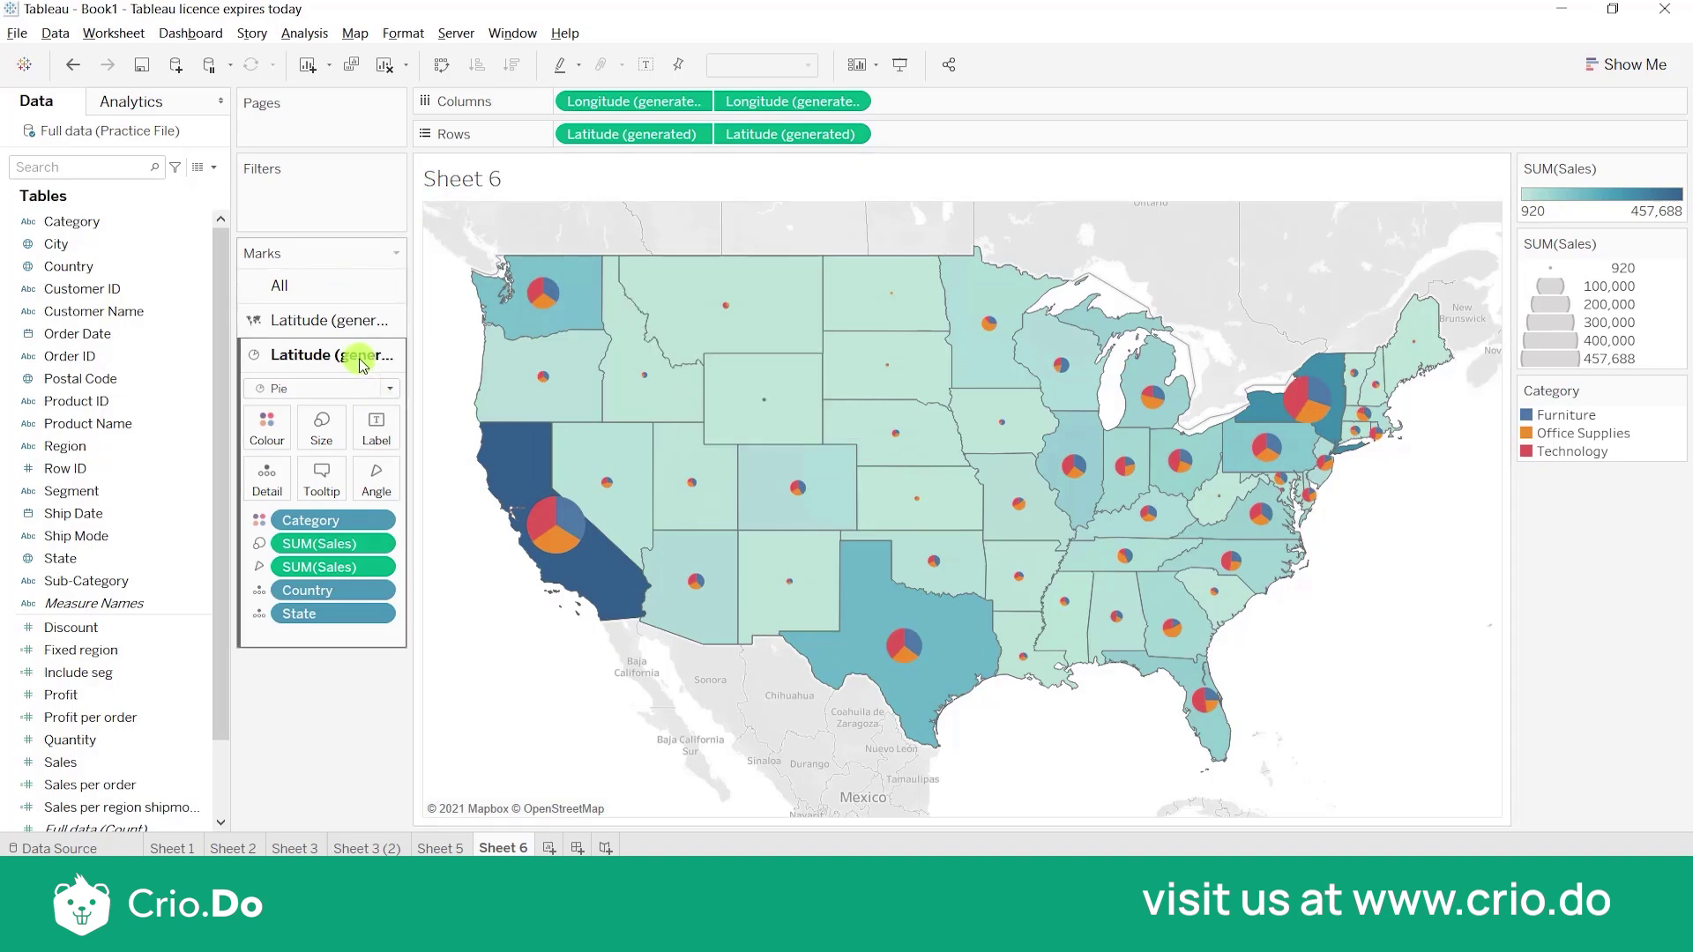
Compare the field settings of the filled-map and pie layers, and examine California's sales details for the state and its pie slices.
left_click(327, 323)
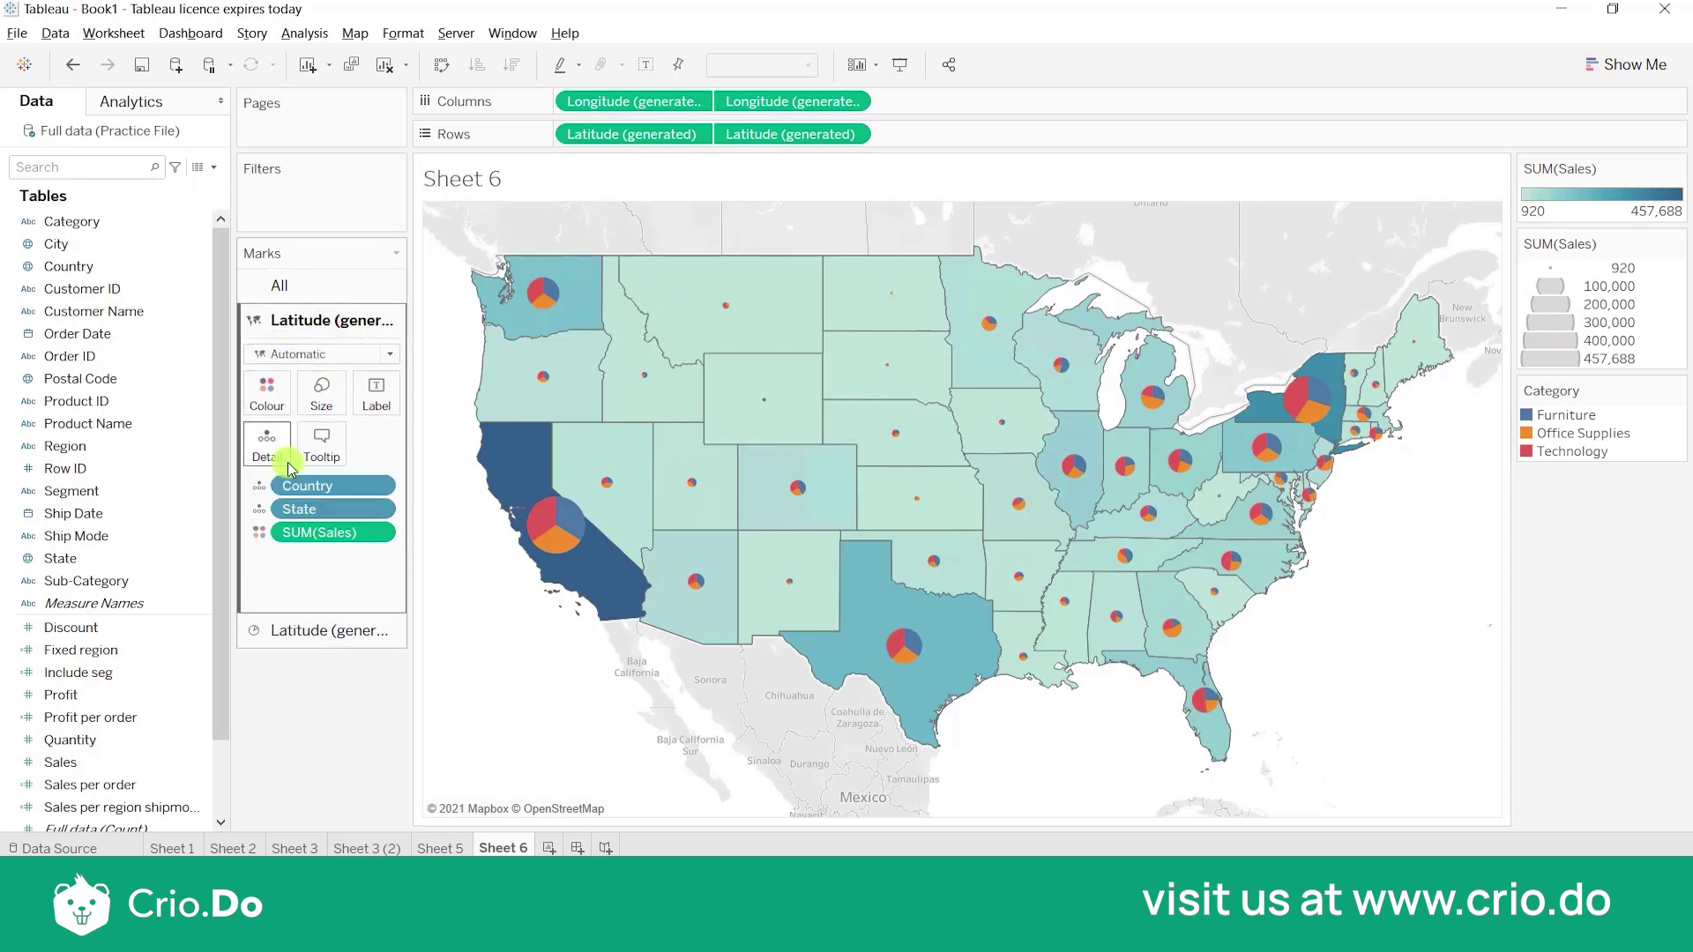
left_click(316, 629)
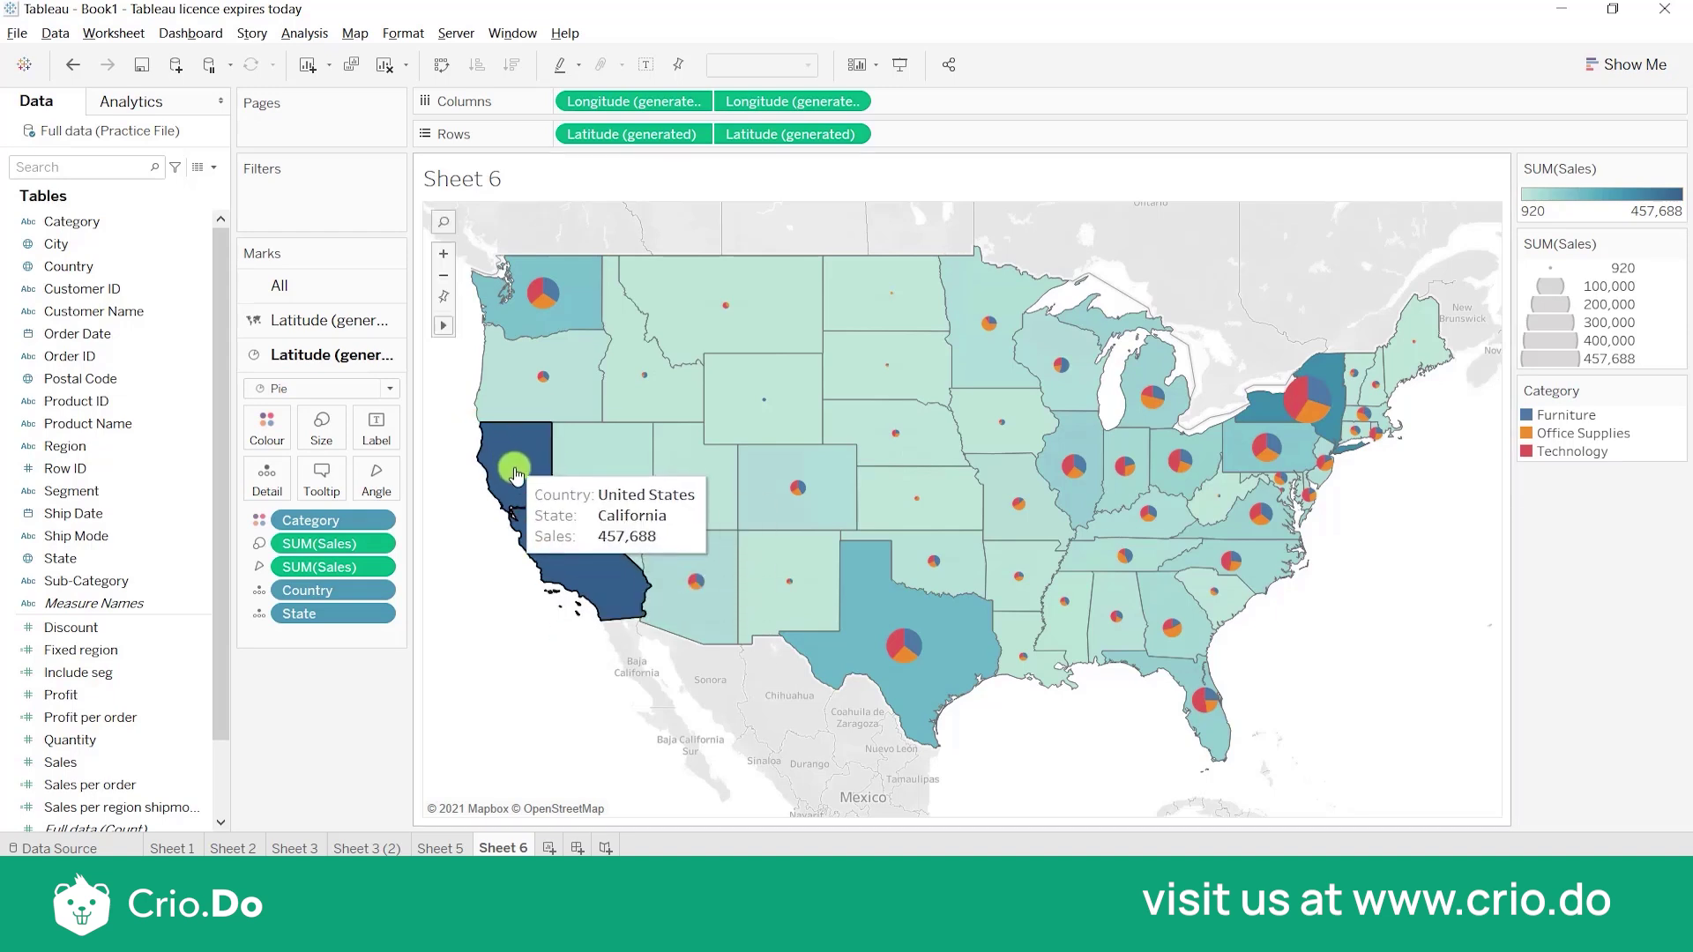
mouse_move(545, 536)
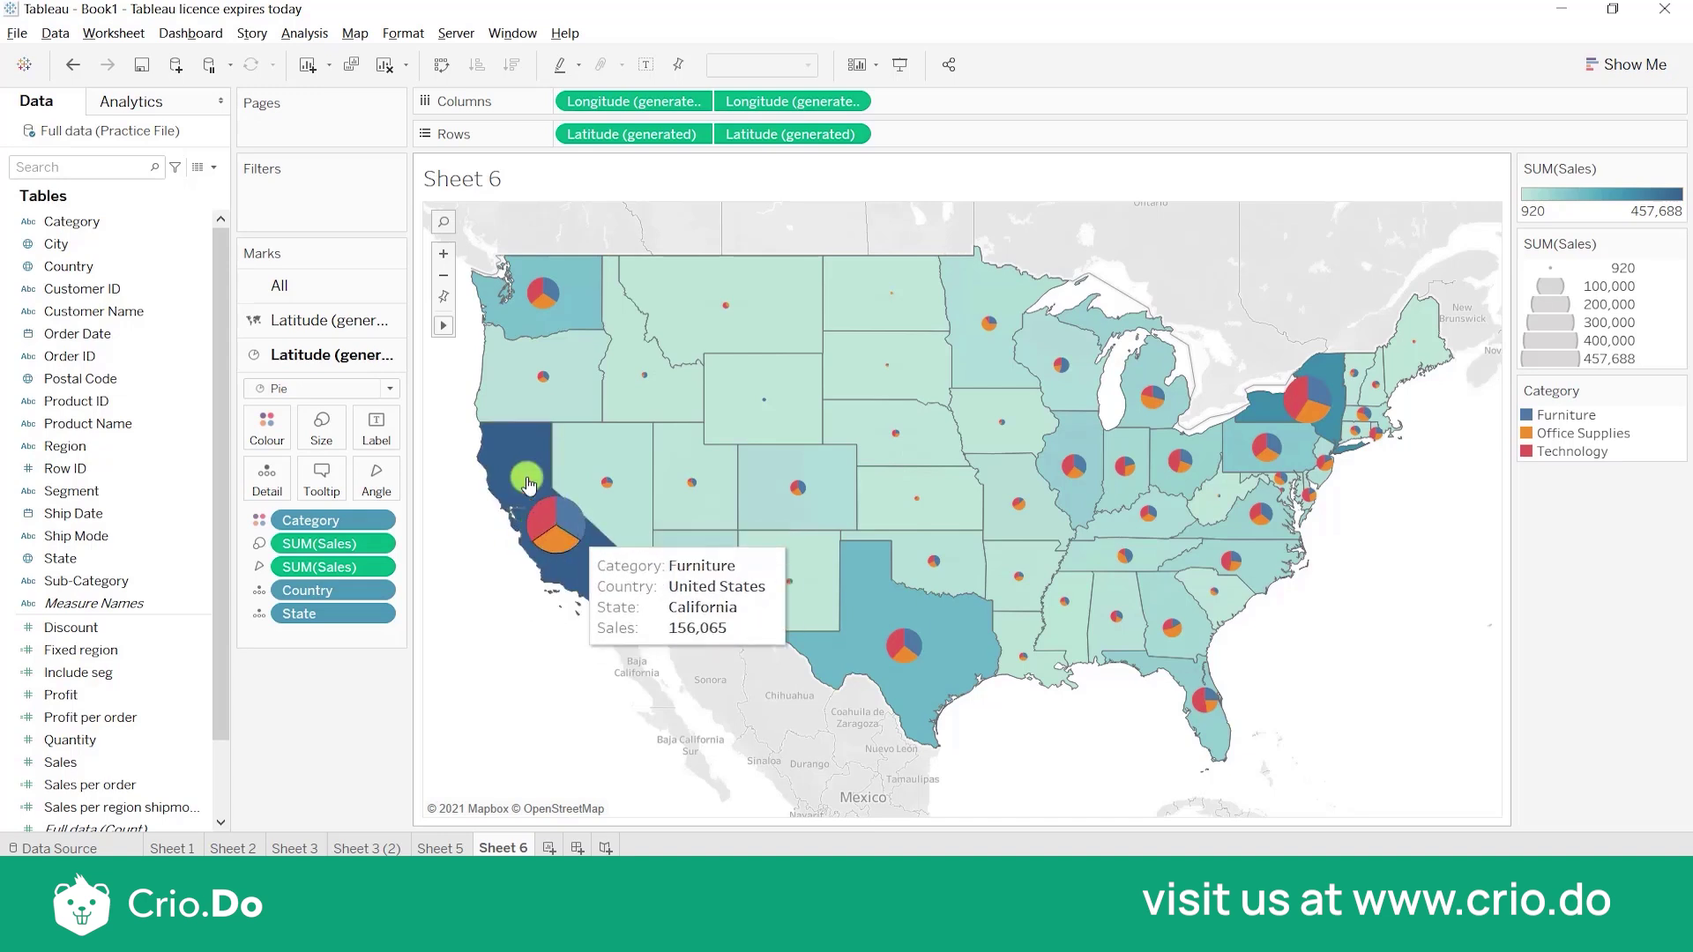
mouse_move(509, 455)
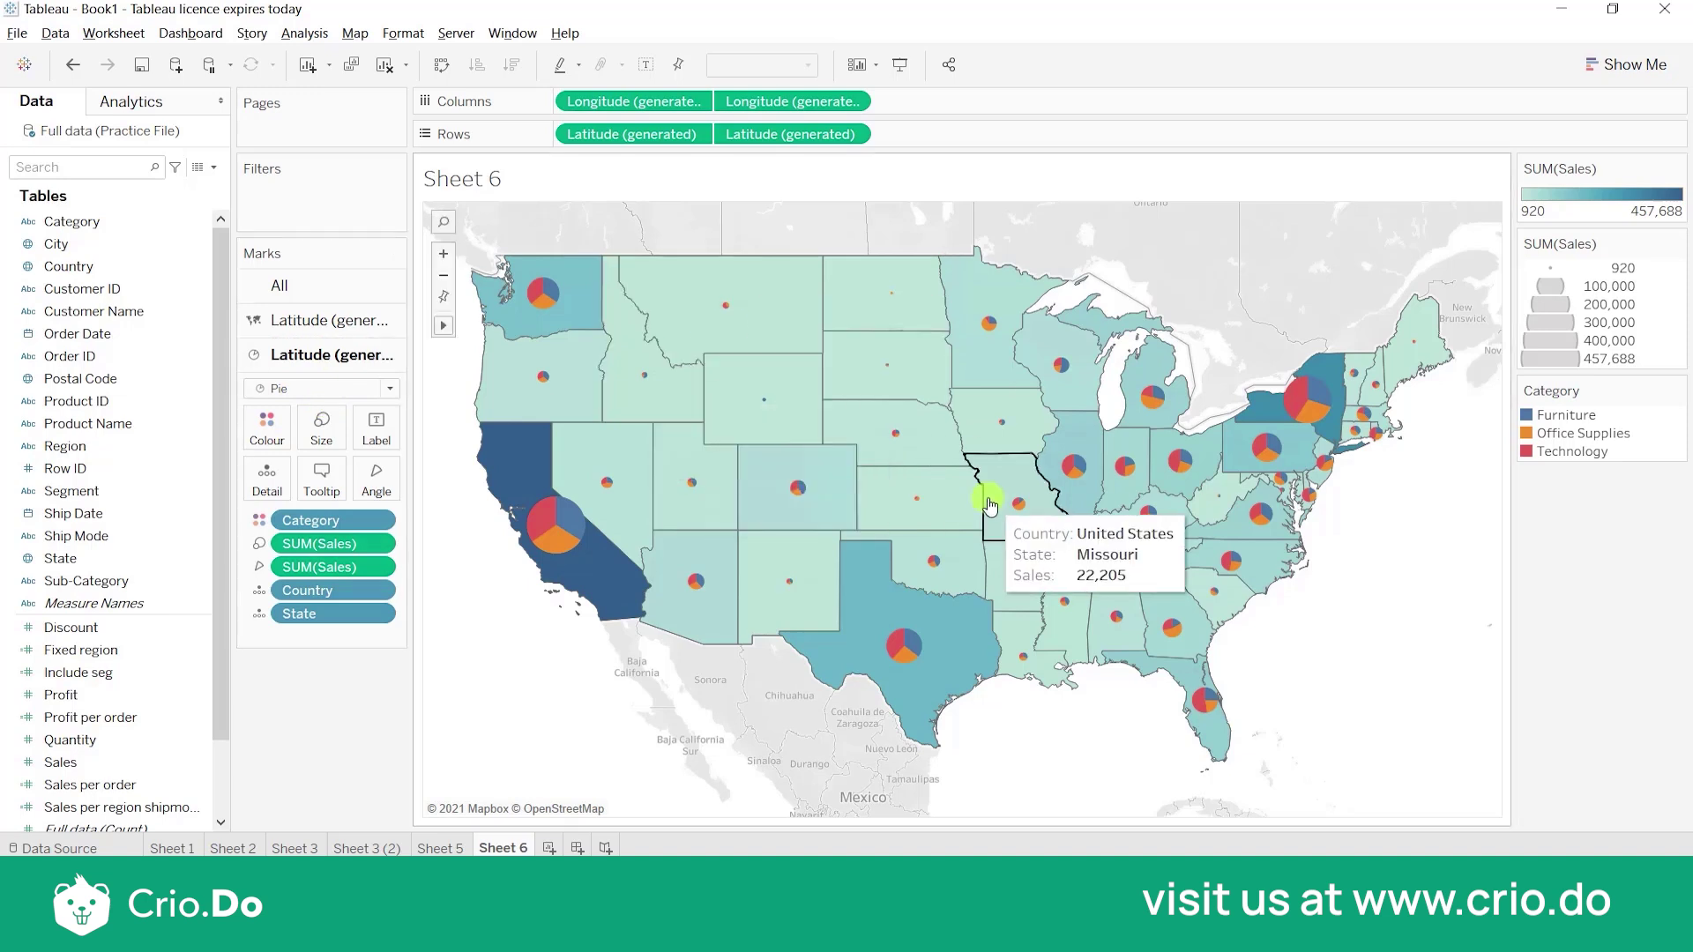
left_click(300, 388)
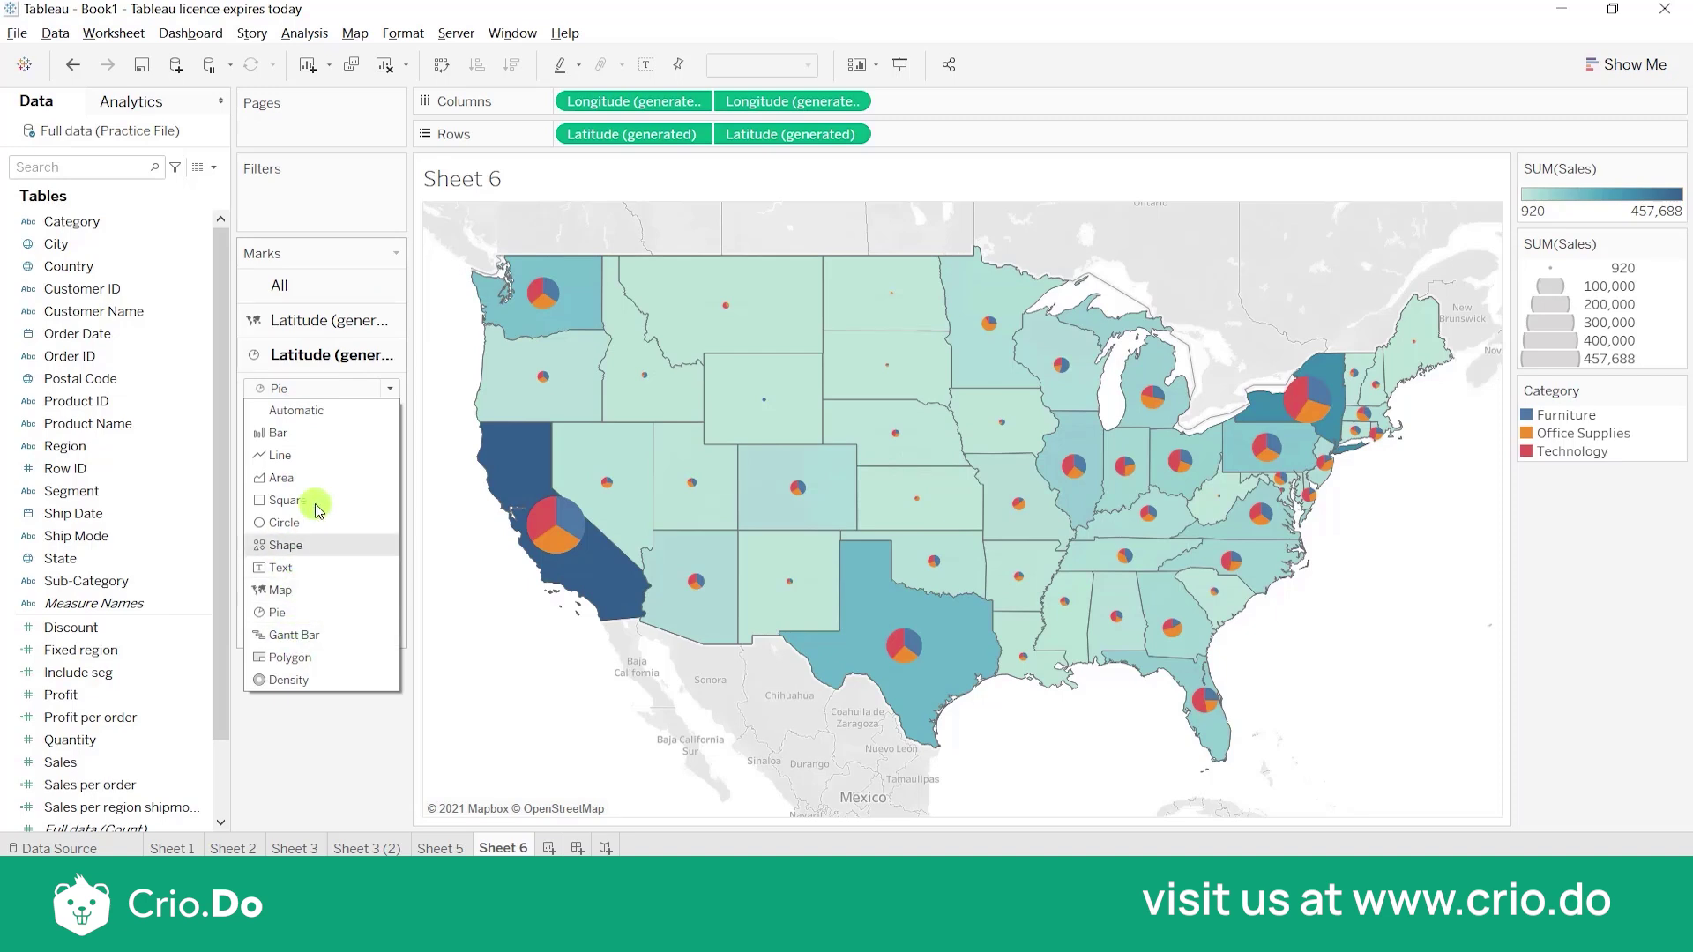
left_click(342, 807)
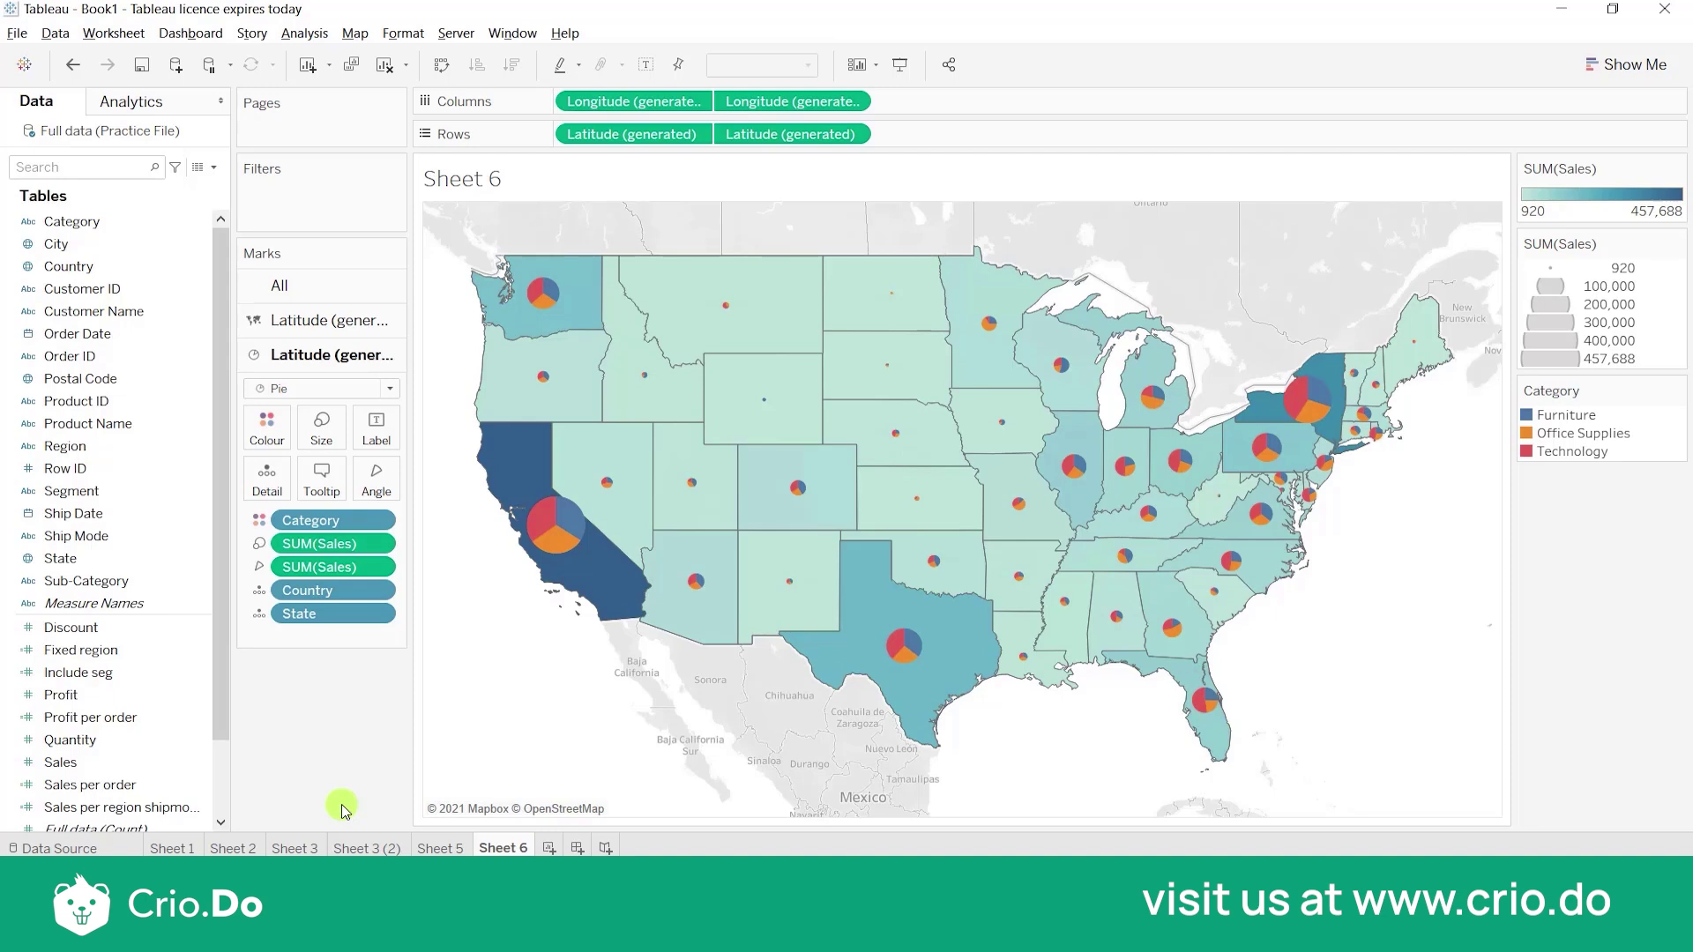